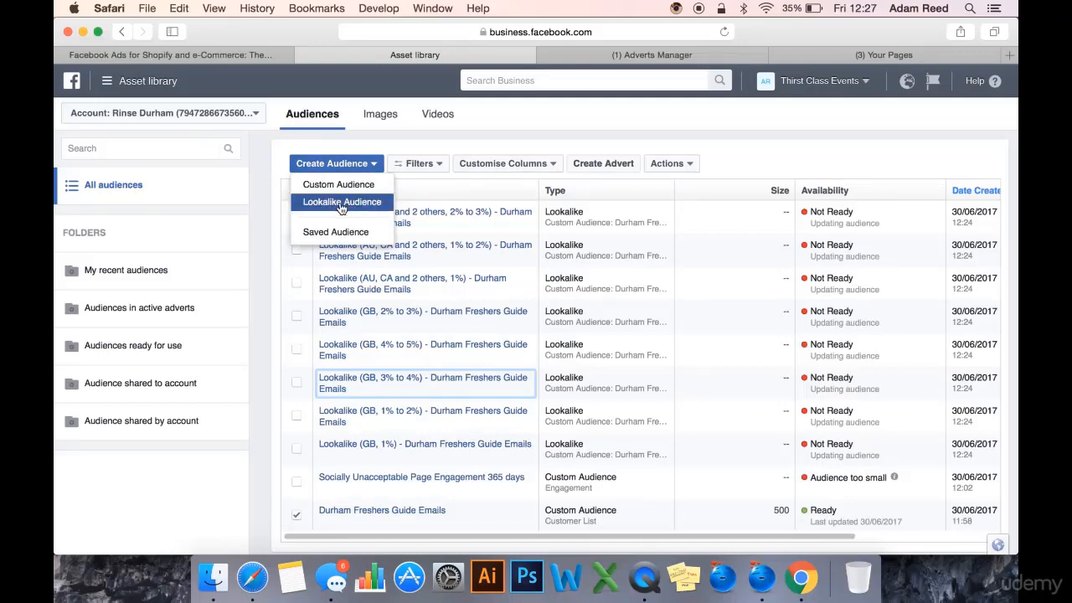
Step: Start a new lookalike audience and search its source for "durham fresh"
{"action": "left_click", "coordinate": [343, 203]}
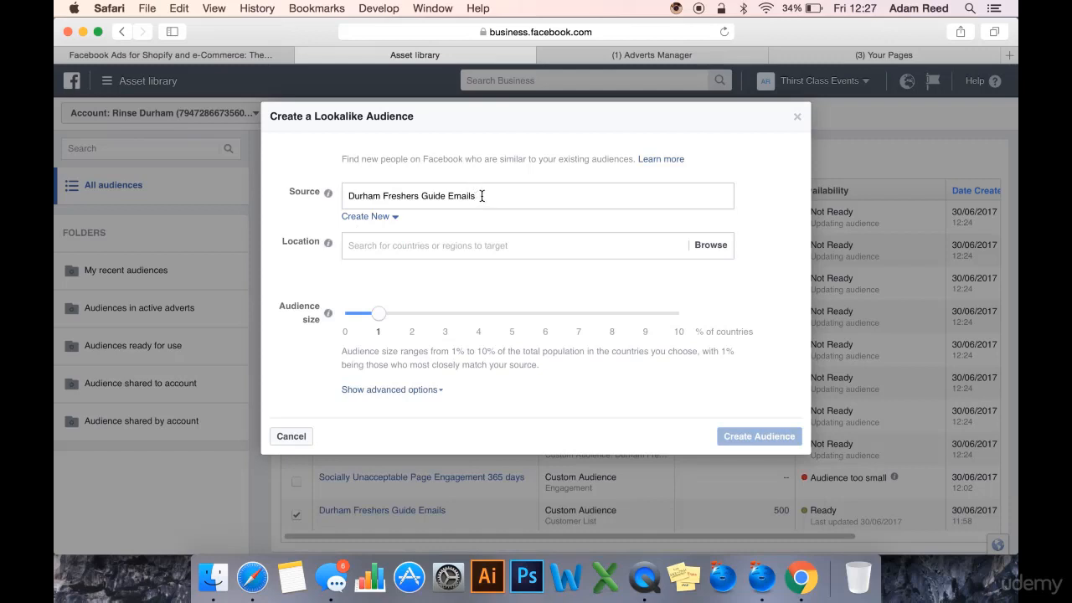
{"action": "left_click_drag", "start_coordinate": [481, 196], "coordinate": [345, 196]}
{"action": "left_click", "coordinate": [422, 196]}
{"action": "left_click", "coordinate": [481, 193]}
{"action": "left_click_drag", "start_coordinate": [481, 192], "coordinate": [337, 197]}
{"action": "left_click", "coordinate": [472, 193]}
{"action": "triple_click", "coordinate": [482, 194]}
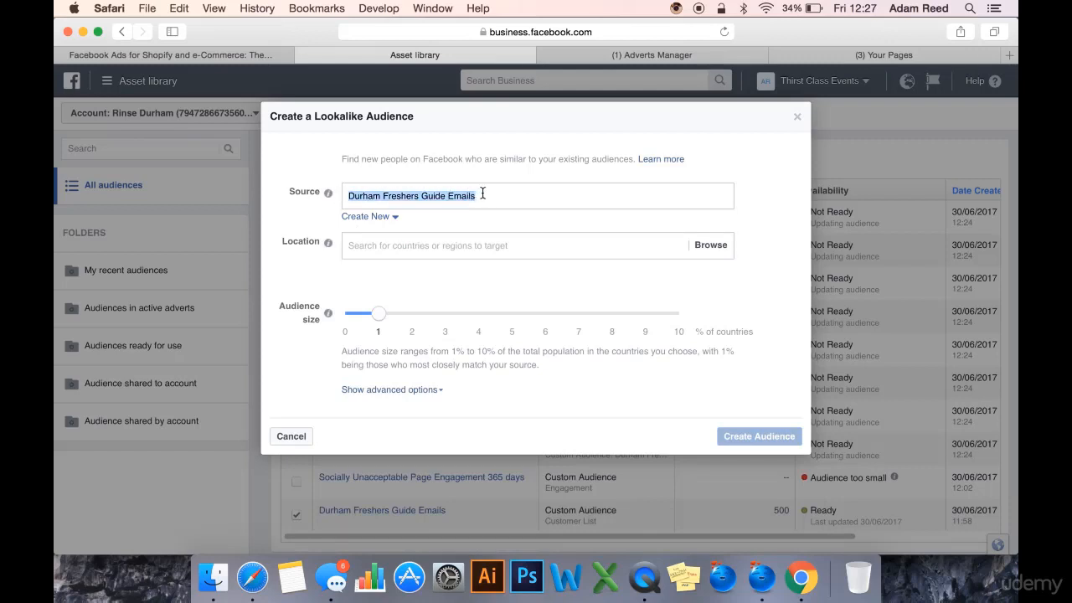
{"action": "type", "text": "durham fresh"}
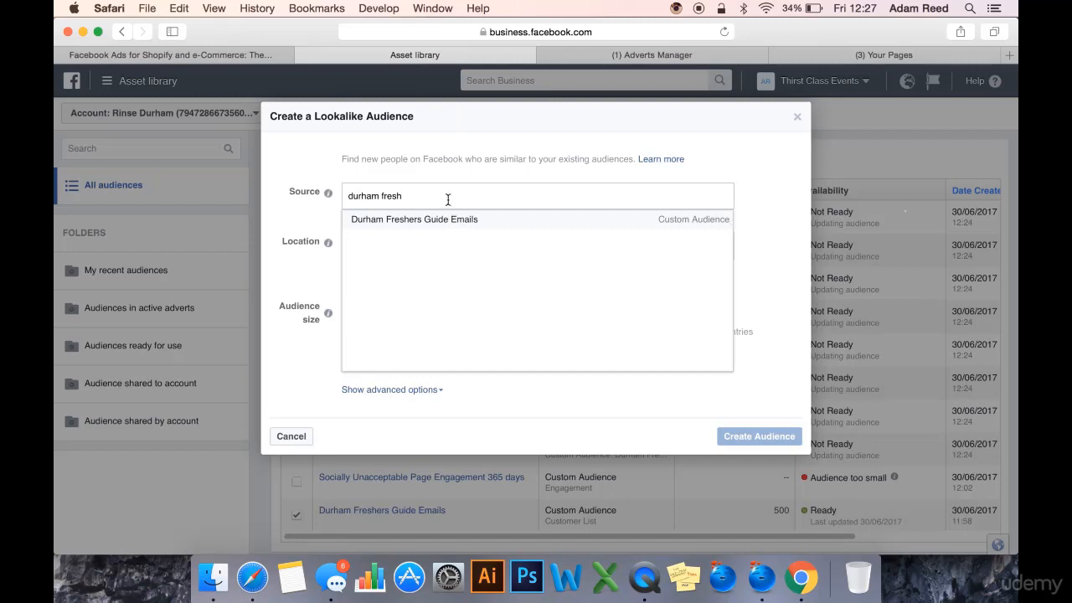
Step: Search the lookalike source for "rinse durham" and clear the source field again
{"action": "triple_click", "coordinate": [418, 199]}
{"action": "type", "text": "rinse durham"}
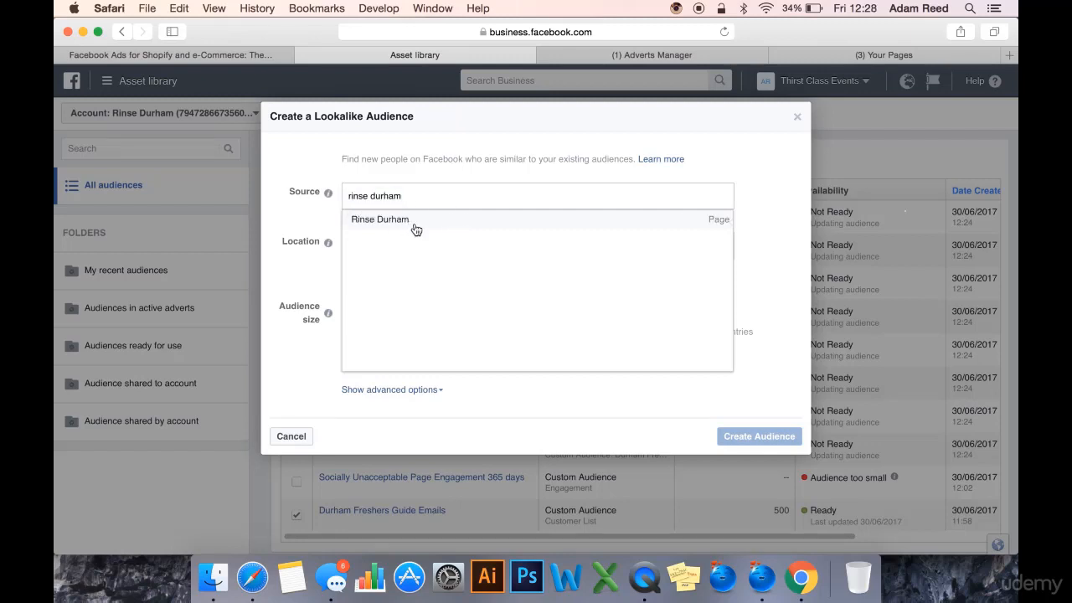
{"action": "triple_click", "coordinate": [409, 196]}
{"action": "left_click", "coordinate": [407, 195]}
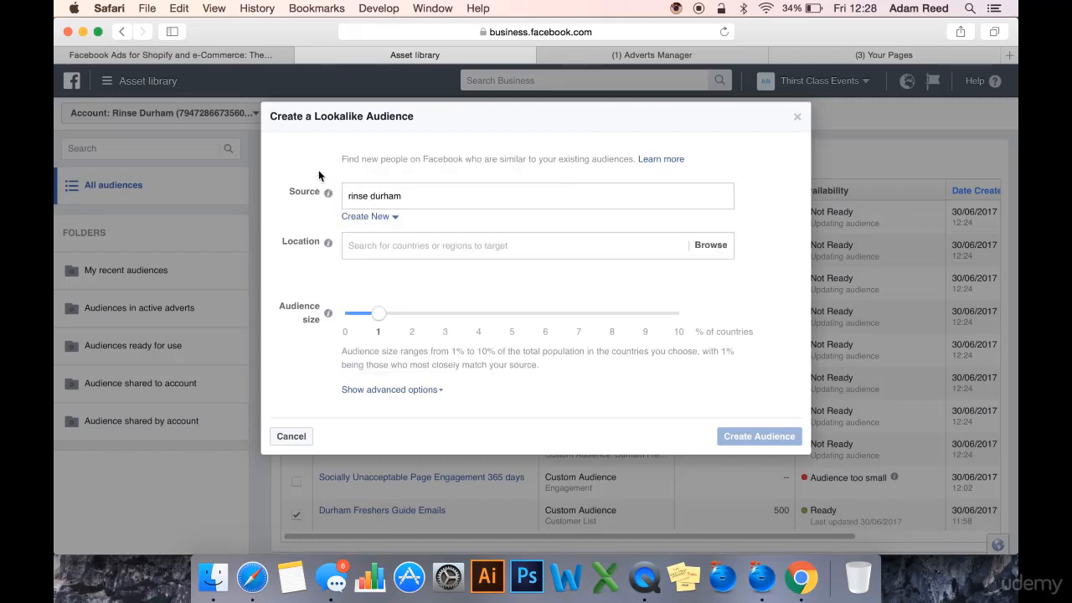
{"action": "left_click", "coordinate": [459, 196]}
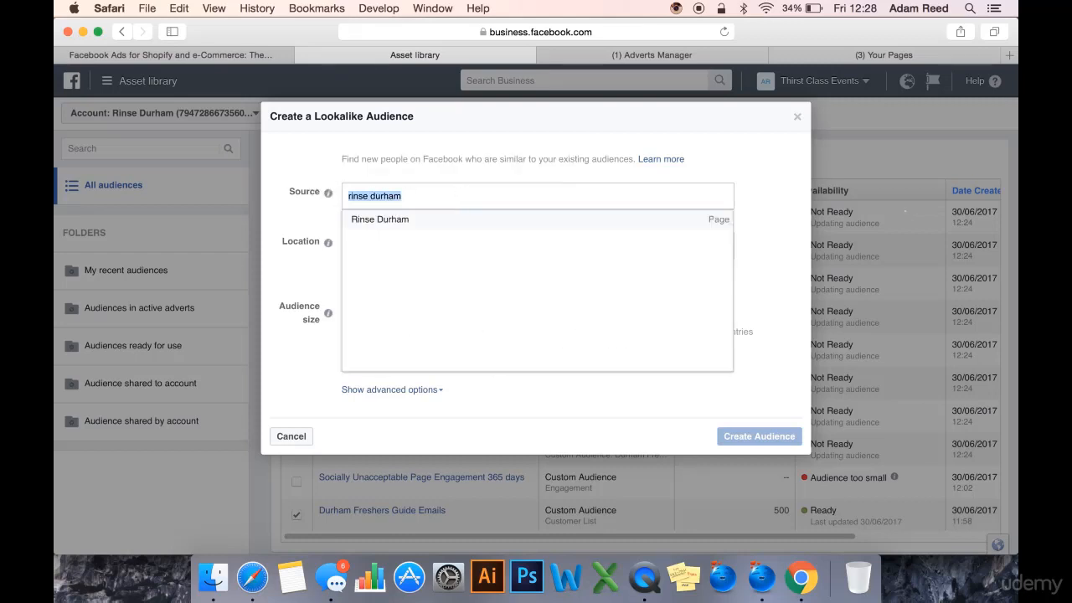
{"action": "key", "text": "BackSpace"}
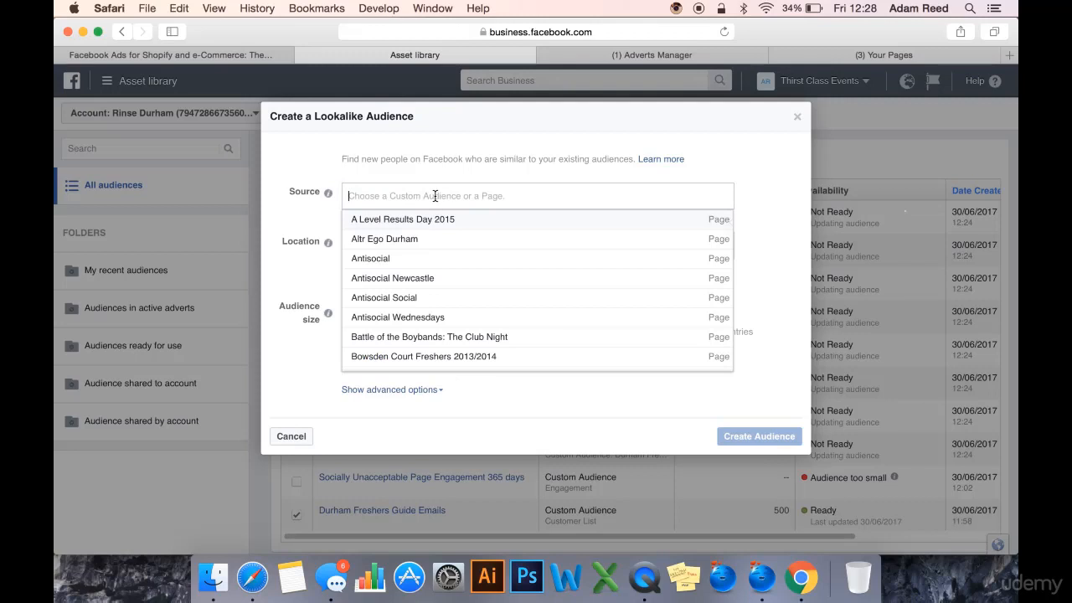
Step: Look at the options for creating a new source: Custom Audience and Custom Audience with LTV
{"action": "left_click", "coordinate": [305, 170]}
{"action": "left_click", "coordinate": [378, 220]}
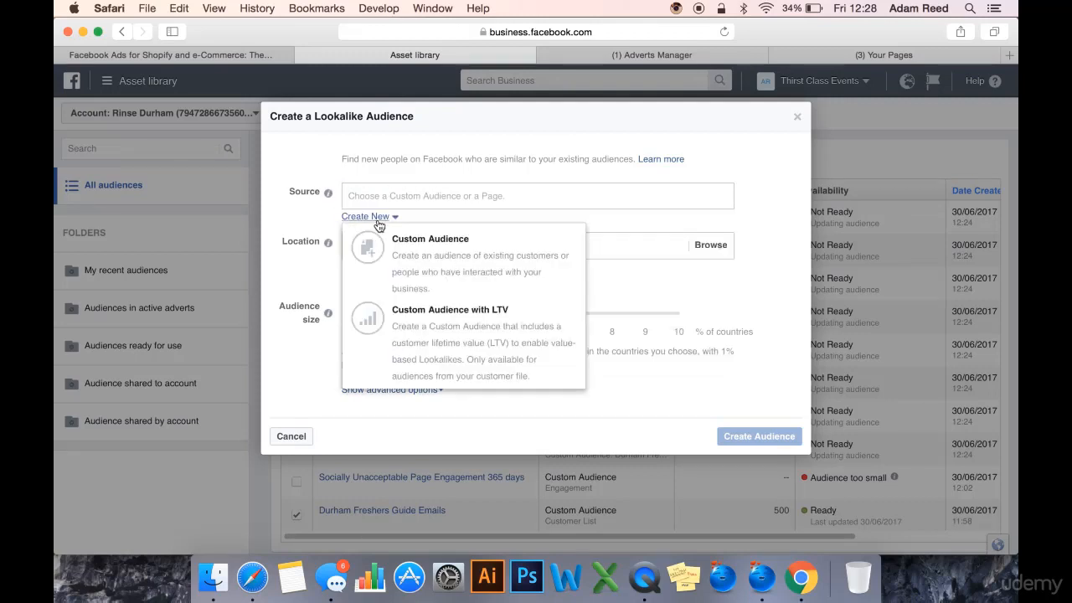
{"action": "mouse_move", "coordinate": [327, 192]}
{"action": "left_click", "coordinate": [375, 218]}
{"action": "left_click", "coordinate": [374, 218]}
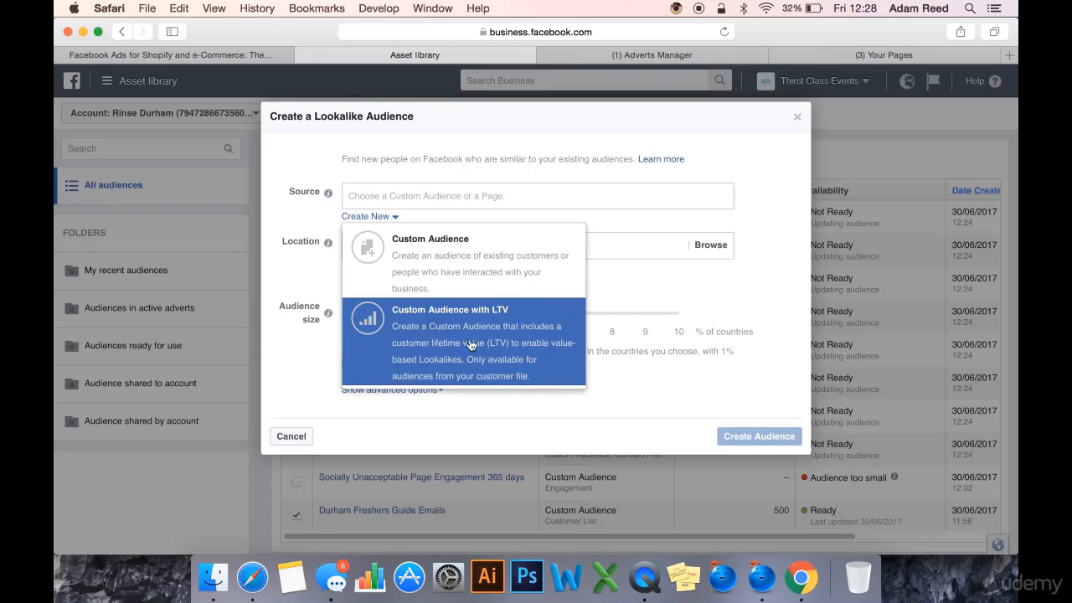
{"action": "left_click", "coordinate": [713, 311]}
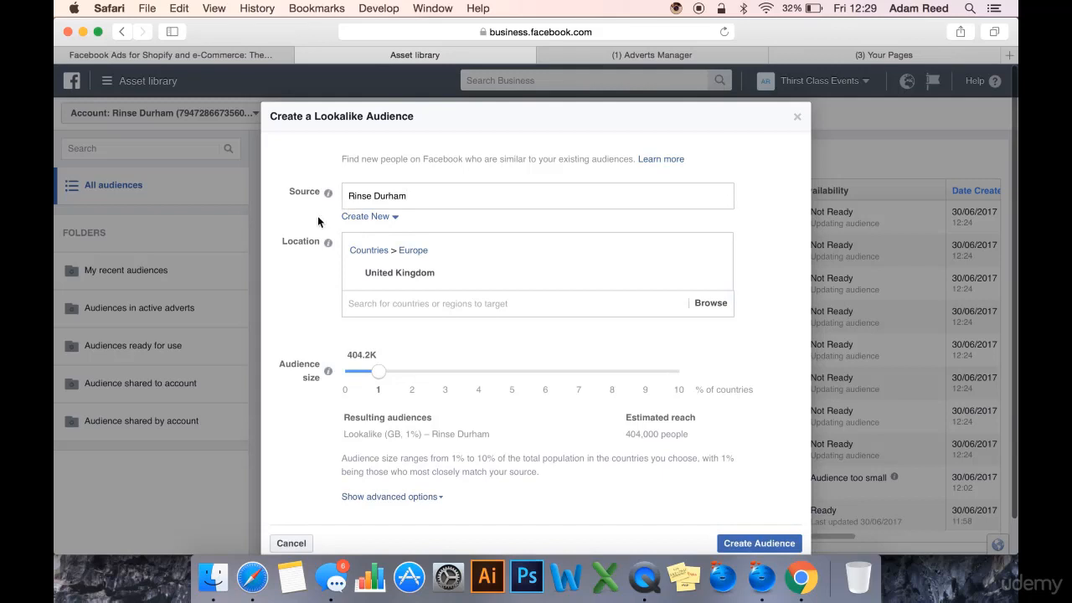
Step: Choose the Rinse Durham page as the source and create the 1% United Kingdom lookalike audience
{"action": "left_click", "coordinate": [392, 199]}
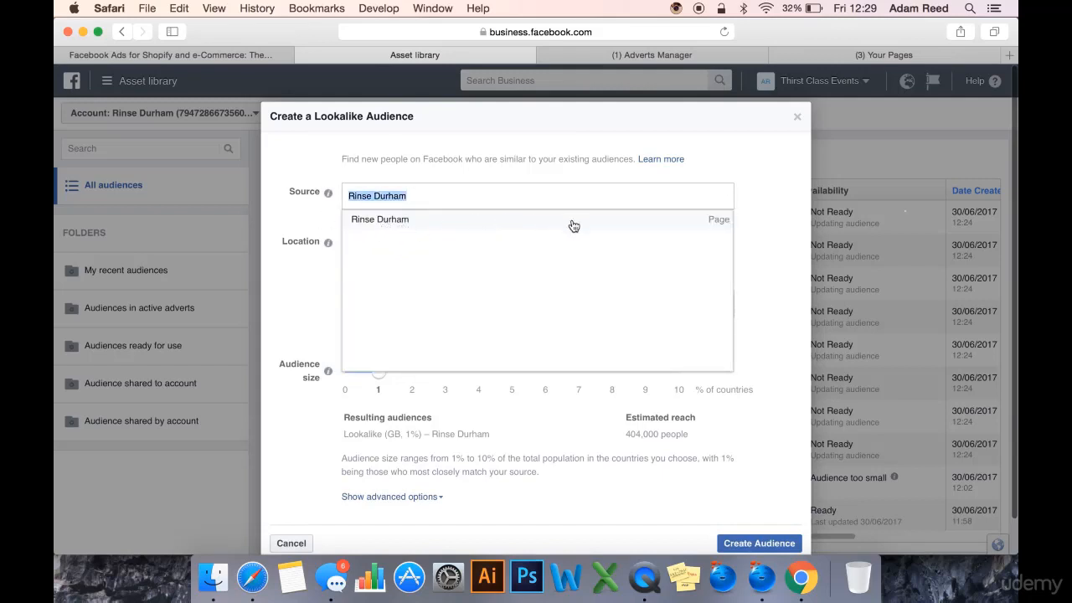
{"action": "left_click", "coordinate": [675, 224]}
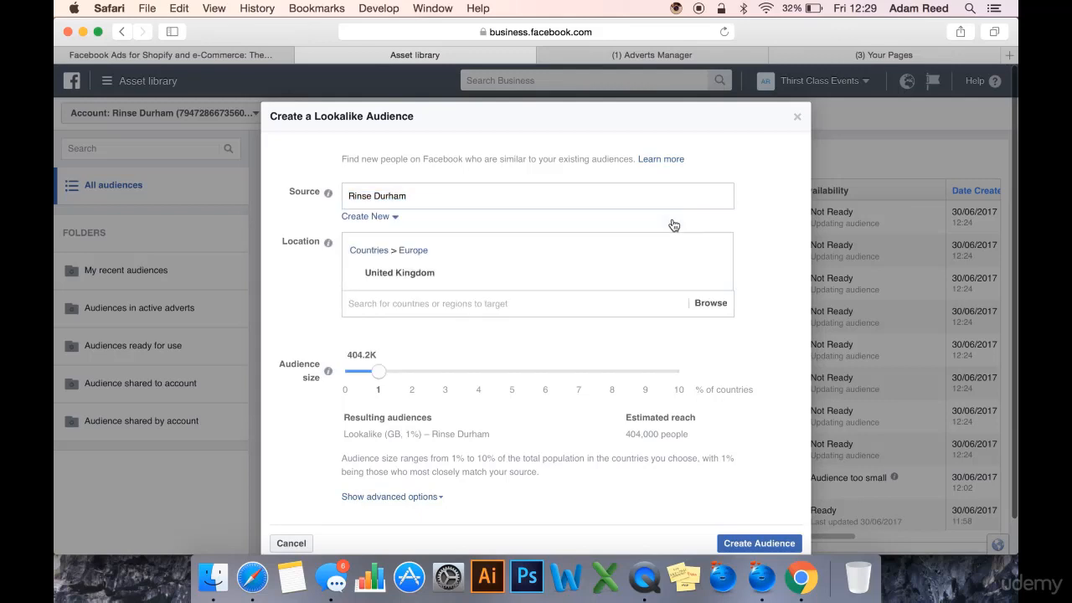
{"action": "mouse_move", "coordinate": [455, 237]}
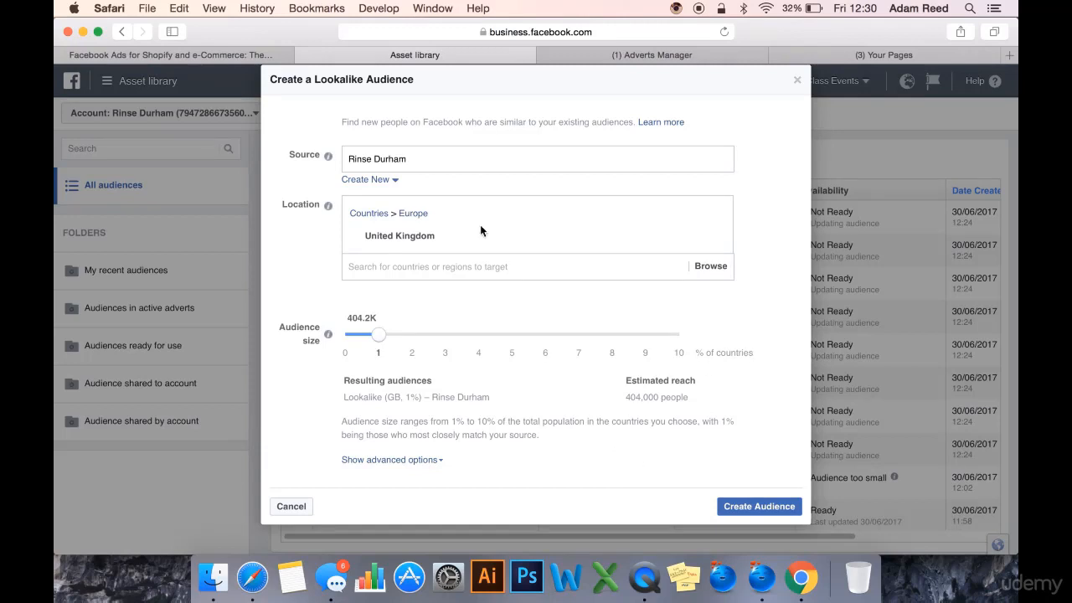
{"action": "left_click", "coordinate": [766, 508]}
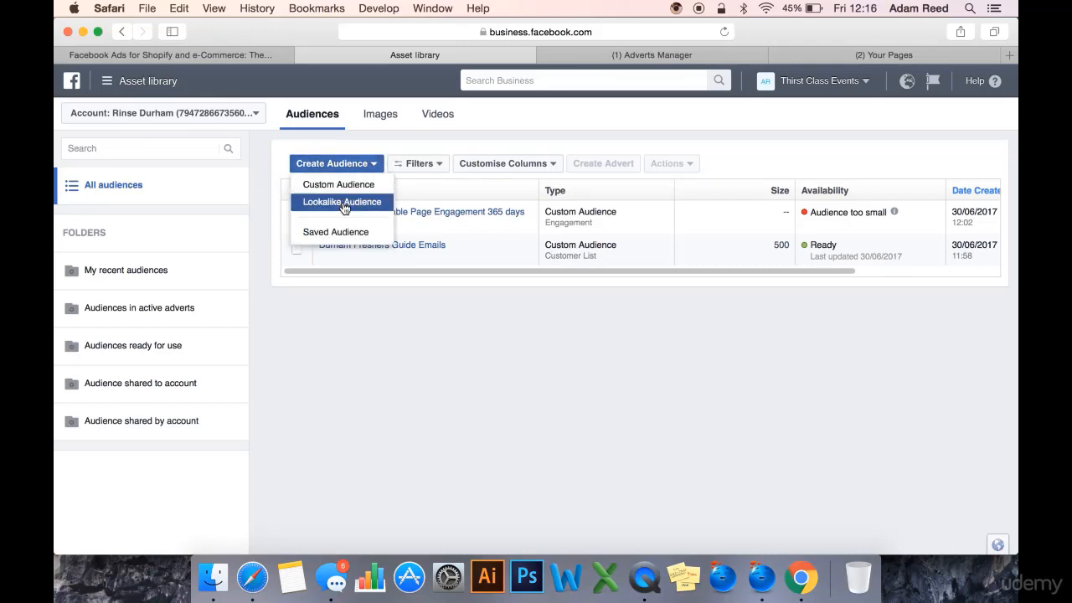
Step: Start another lookalike audience with the Durham Freshers Guide Emails custom audience as source and open the location choices
{"action": "left_click", "coordinate": [344, 207]}
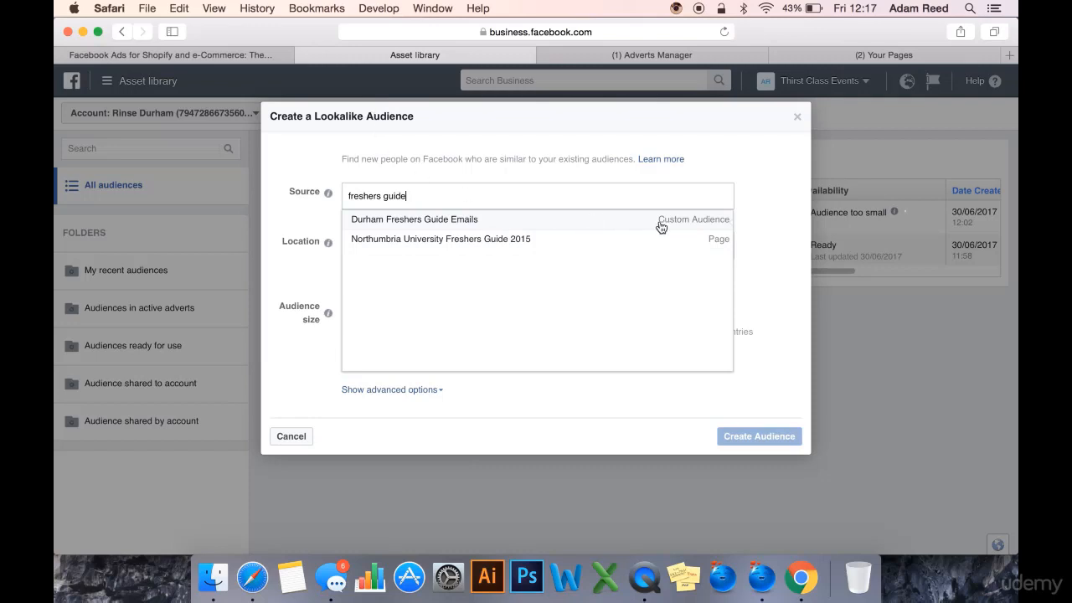
{"action": "left_click", "coordinate": [484, 227]}
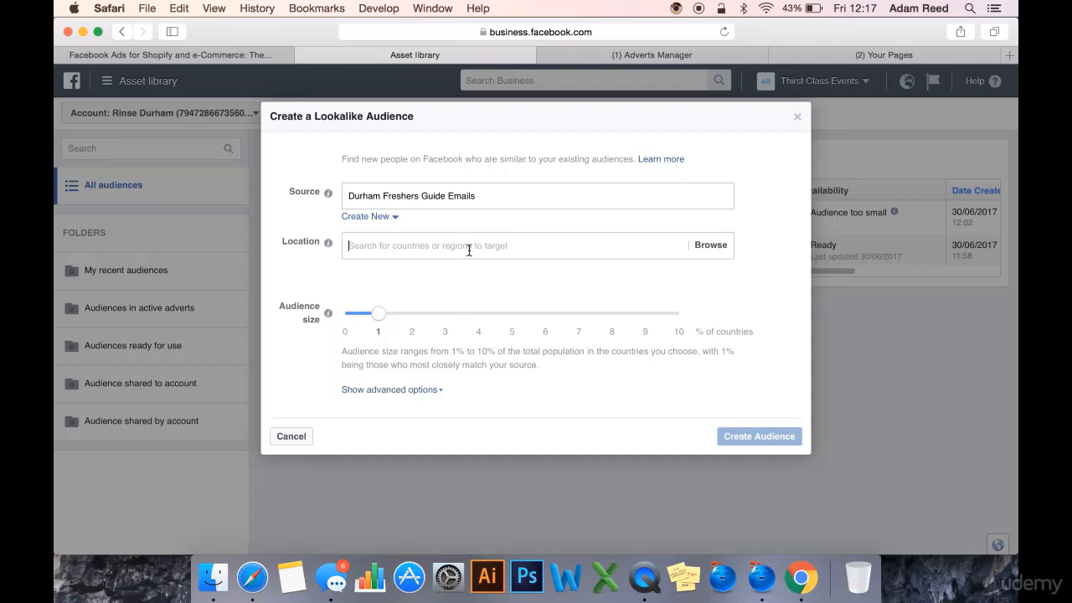
{"action": "left_click", "coordinate": [469, 250]}
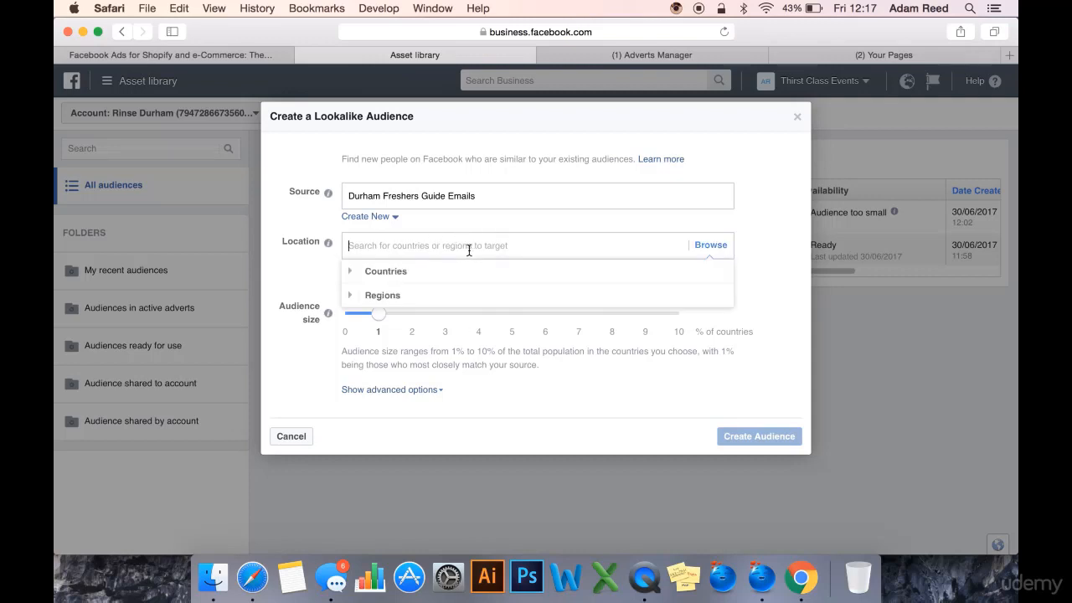
Step: Browse the country groups and try to find "england" as the target location
{"action": "left_click", "coordinate": [351, 275]}
{"action": "scroll", "coordinate": [630, 352], "scroll_direction": "down", "scroll_amount": 1}
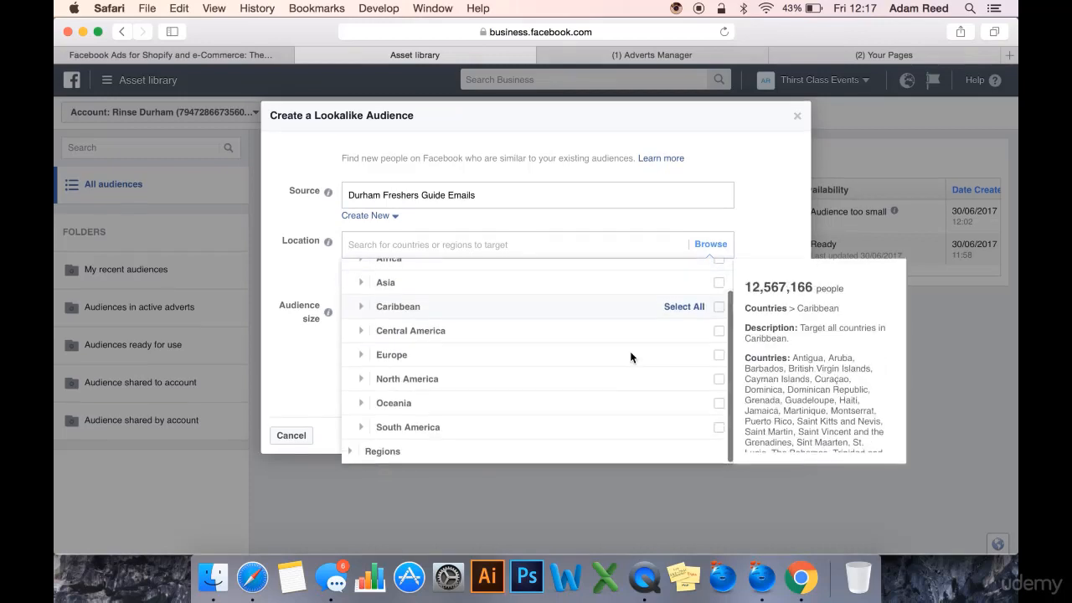
{"action": "left_click", "coordinate": [565, 242]}
{"action": "type", "text": "england"}
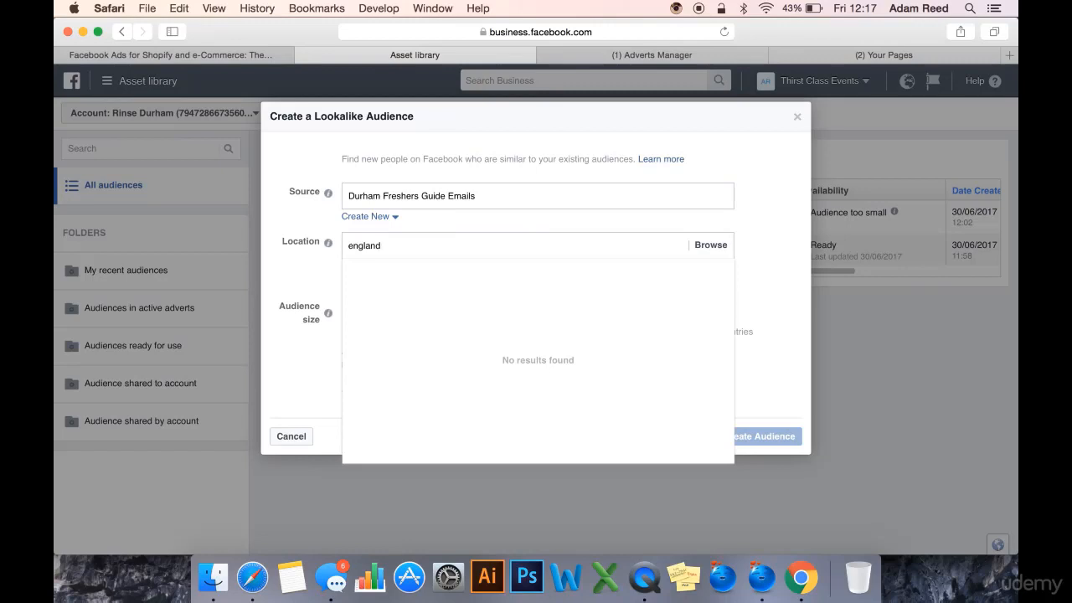
{"action": "key", "text": "BackSpace"}
{"action": "key", "text": "BackSpace"}
Step: Search the locations for "united" and add United Kingdom as the target country
{"action": "type", "text": "united"}
{"action": "key", "text": "Down"}
{"action": "key", "text": "Return"}
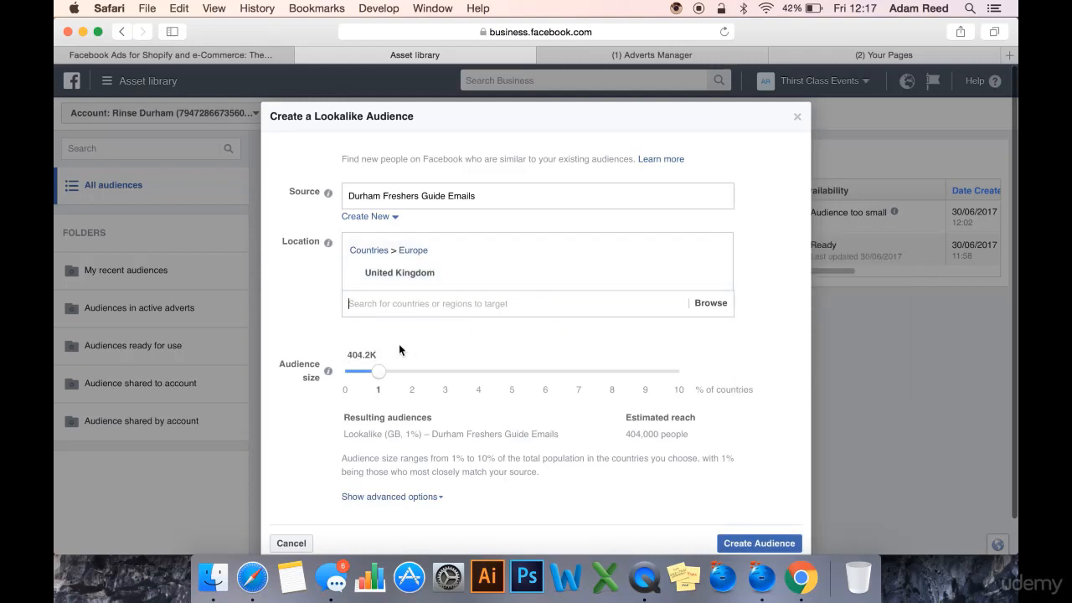
Step: Examine the resulting audience's name, country code and percentage, and its estimated reach
{"action": "scroll", "coordinate": [399, 350], "scroll_direction": "down", "scroll_amount": 2}
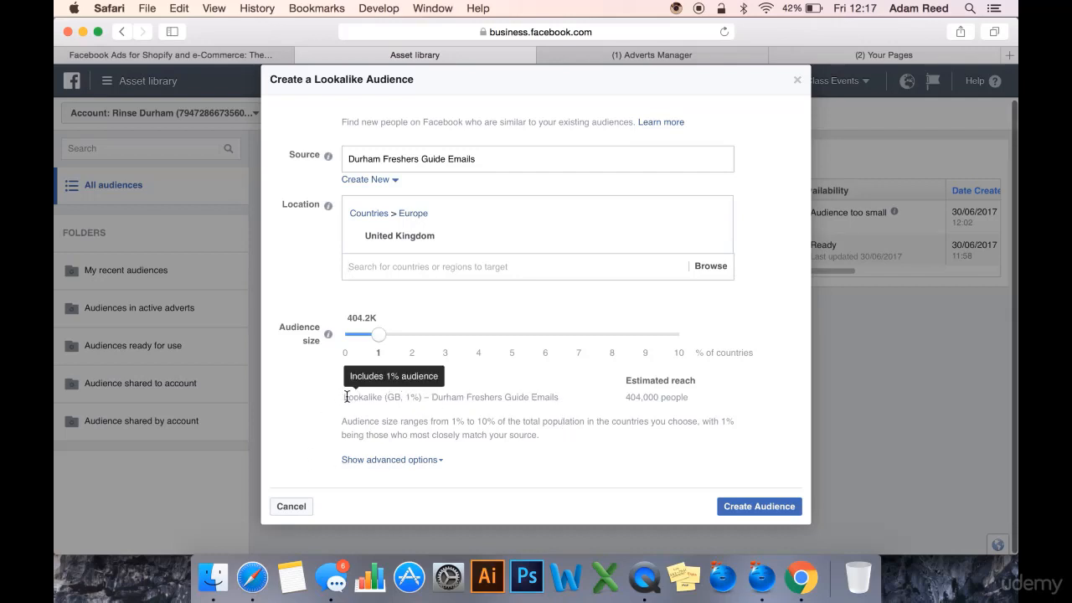
{"action": "left_click_drag", "start_coordinate": [345, 397], "coordinate": [383, 397]}
{"action": "left_click", "coordinate": [389, 404]}
{"action": "double_click", "coordinate": [393, 397]}
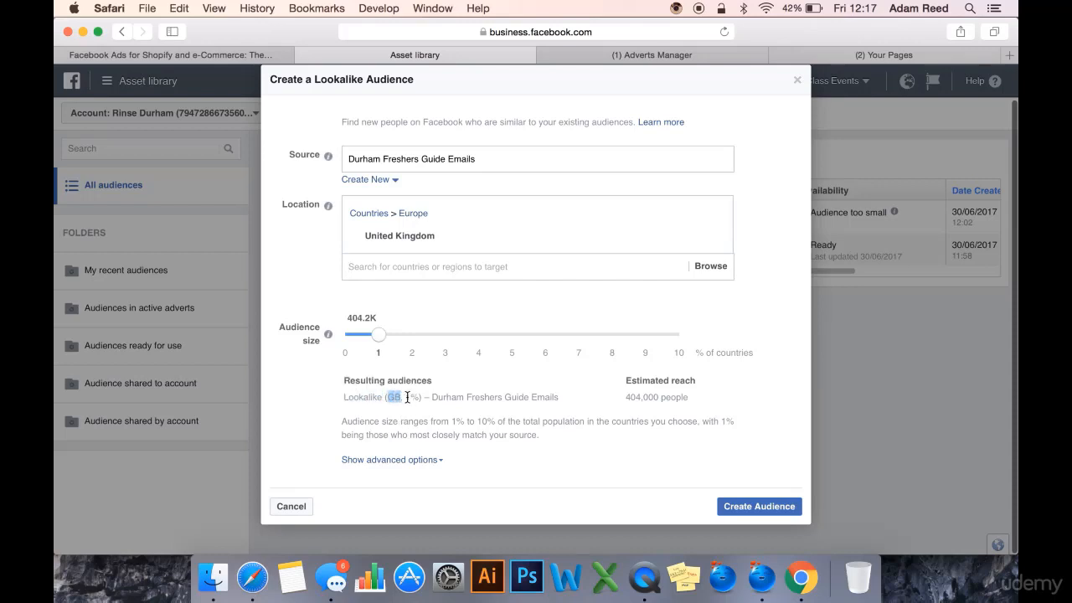
{"action": "left_click_drag", "start_coordinate": [407, 397], "coordinate": [701, 399]}
{"action": "left_click", "coordinate": [607, 406]}
{"action": "left_click", "coordinate": [711, 399]}
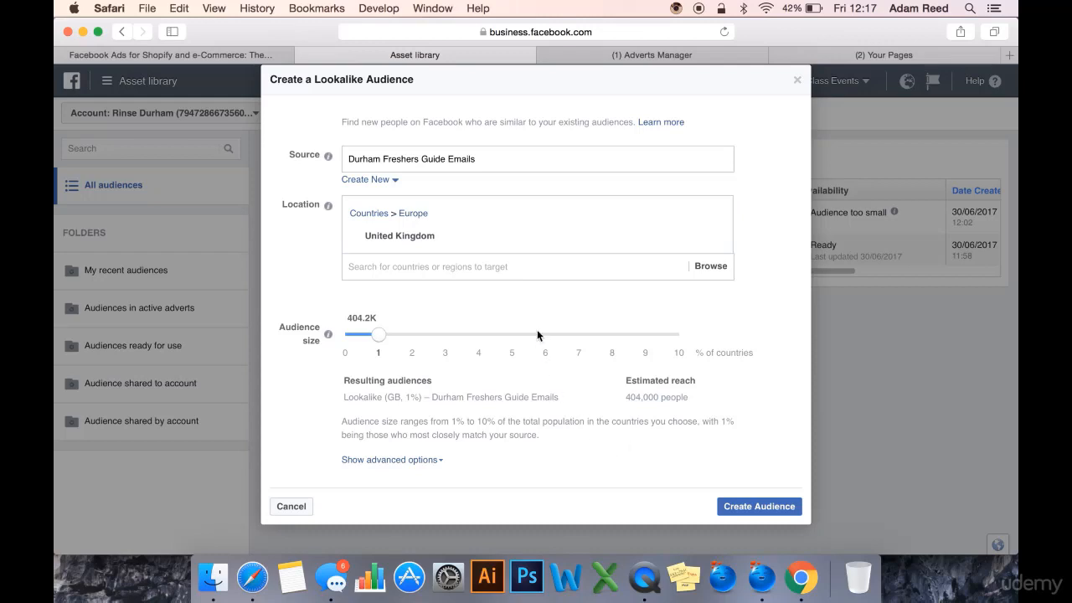
Step: Remove United Kingdom from the location and try to find "worldwide" as the target instead
{"action": "scroll", "coordinate": [536, 335], "scroll_direction": "up", "scroll_amount": 2}
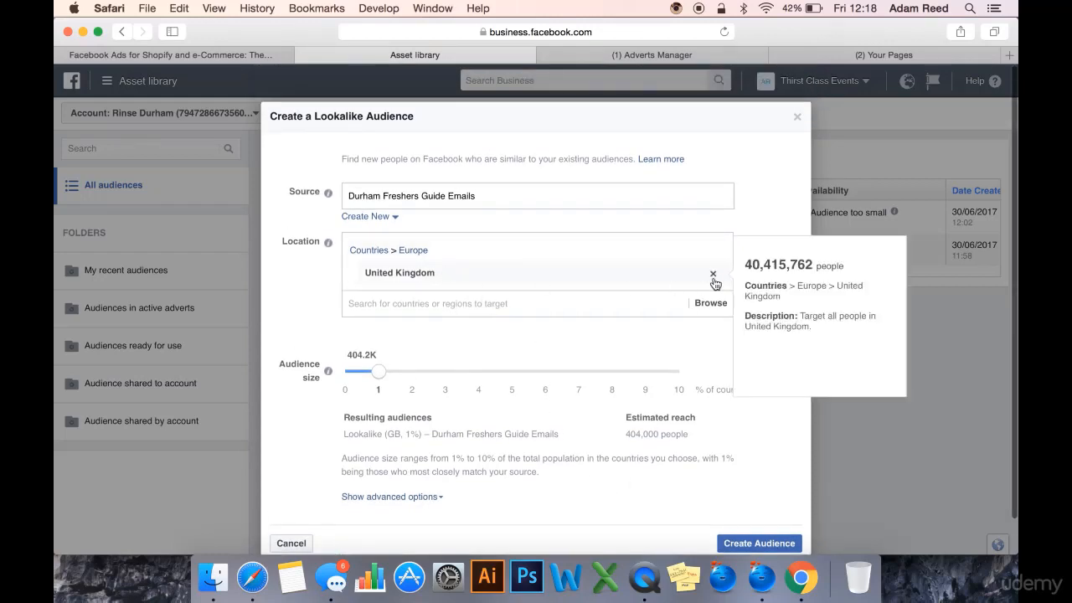
{"action": "left_click", "coordinate": [713, 275]}
{"action": "left_click", "coordinate": [531, 245]}
{"action": "type", "text": "worldwide"}
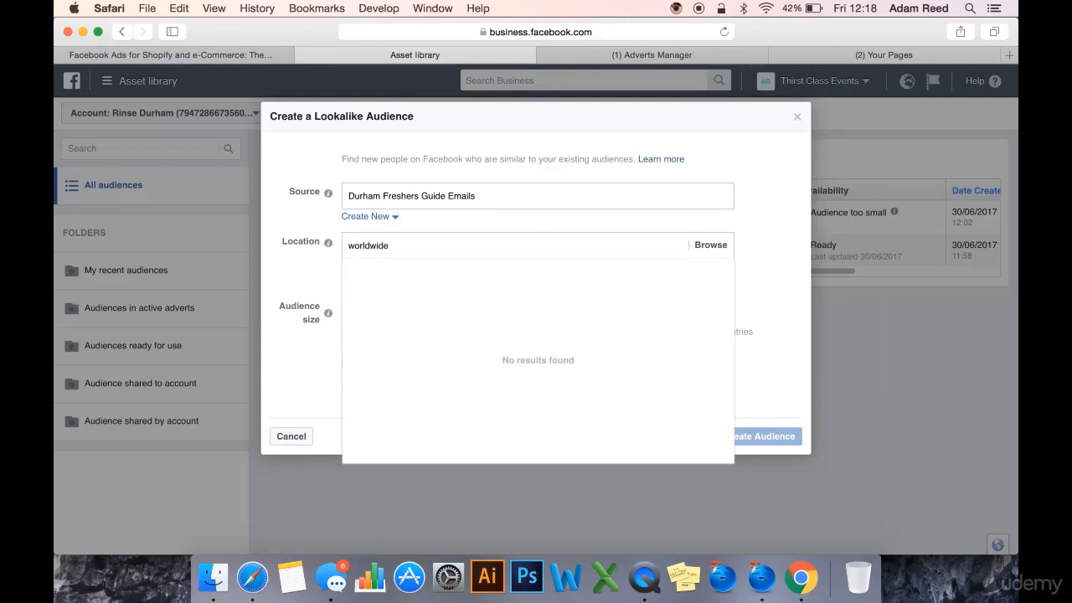
{"action": "type", "text": "l"}
{"action": "key", "text": "BackSpace"}
{"action": "key", "text": "BackSpace"}
{"action": "key", "text": "BackSpace"}
{"action": "key", "text": "BackSpace"}
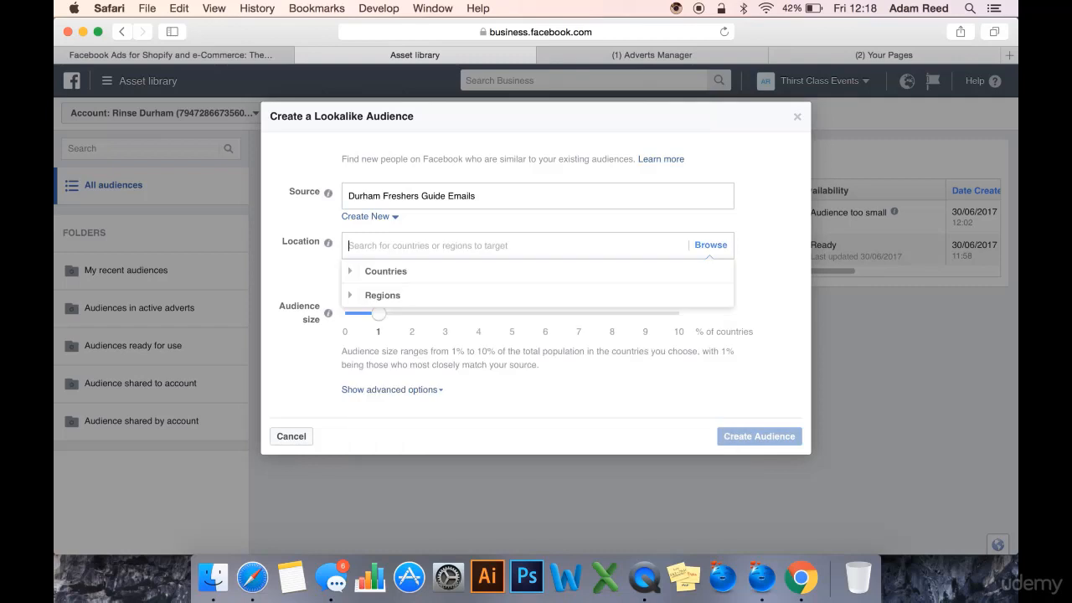
Step: Add United Kingdom and United States as the lookalike audience's target locations
{"action": "type", "text": "united"}
{"action": "key", "text": "Down"}
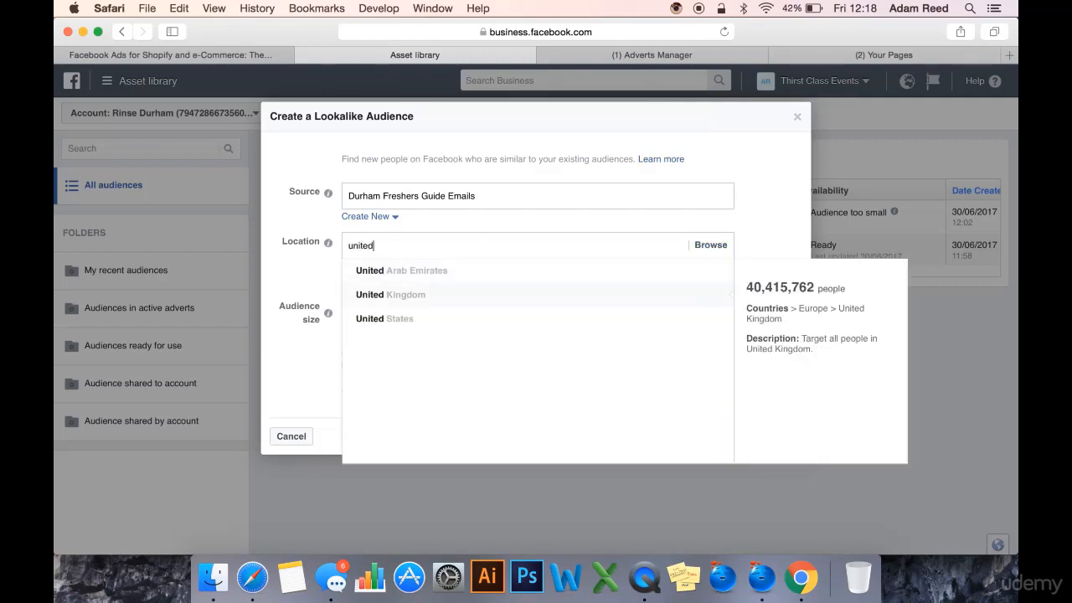
{"action": "key", "text": "Return"}
{"action": "type", "text": "united"}
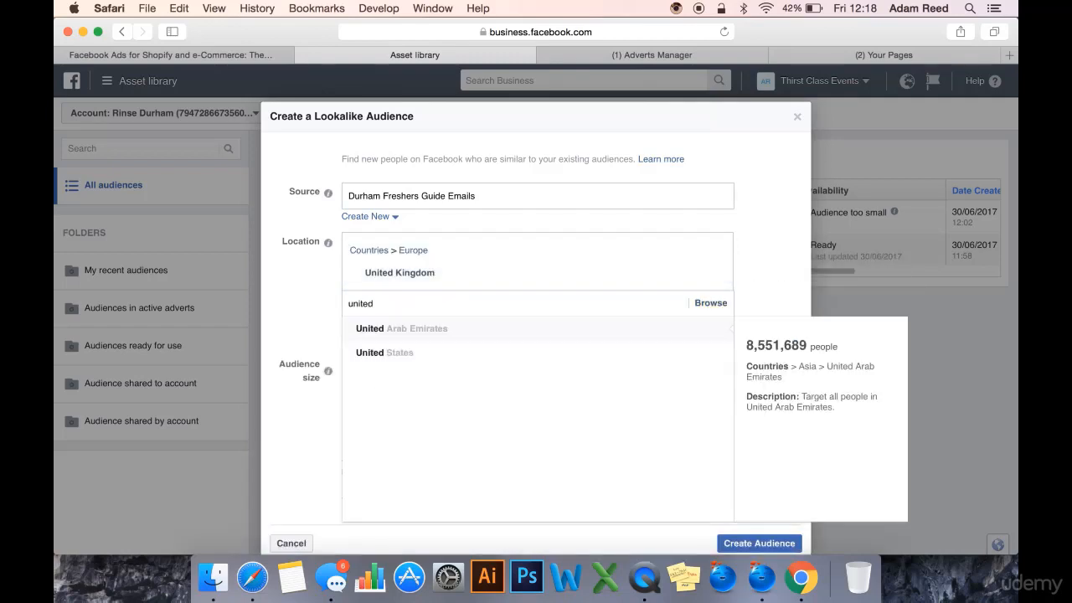
{"action": "key", "text": "Down"}
{"action": "key", "text": "Return"}
Step: Add Canada and Australia to the lookalike audience's target locations
{"action": "type", "text": "canad"}
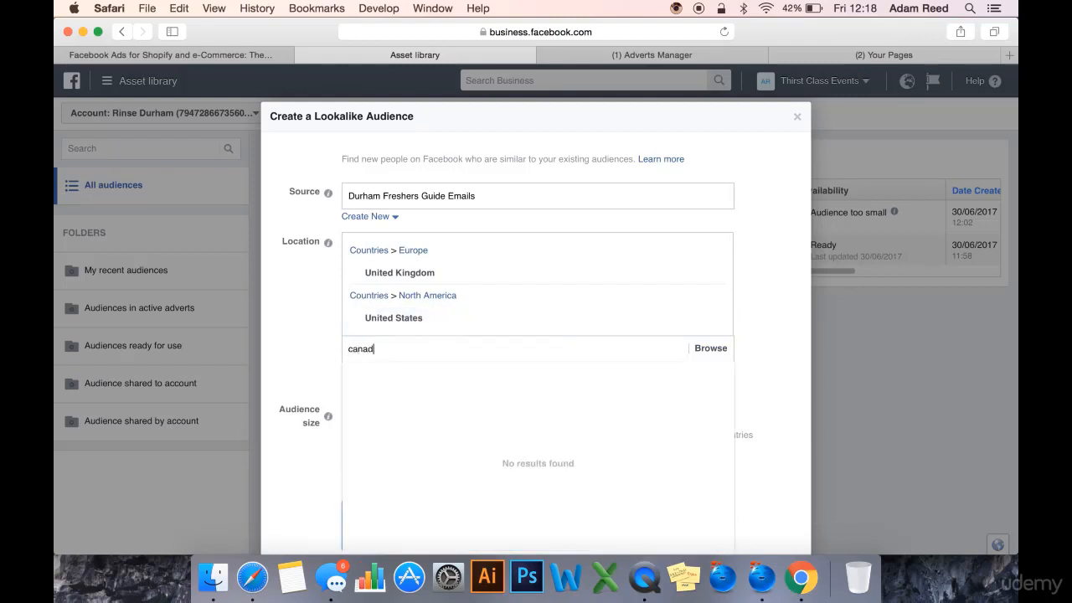
{"action": "type", "text": "a"}
{"action": "key", "text": "Down"}
{"action": "key", "text": "Return"}
{"action": "type", "text": "au"}
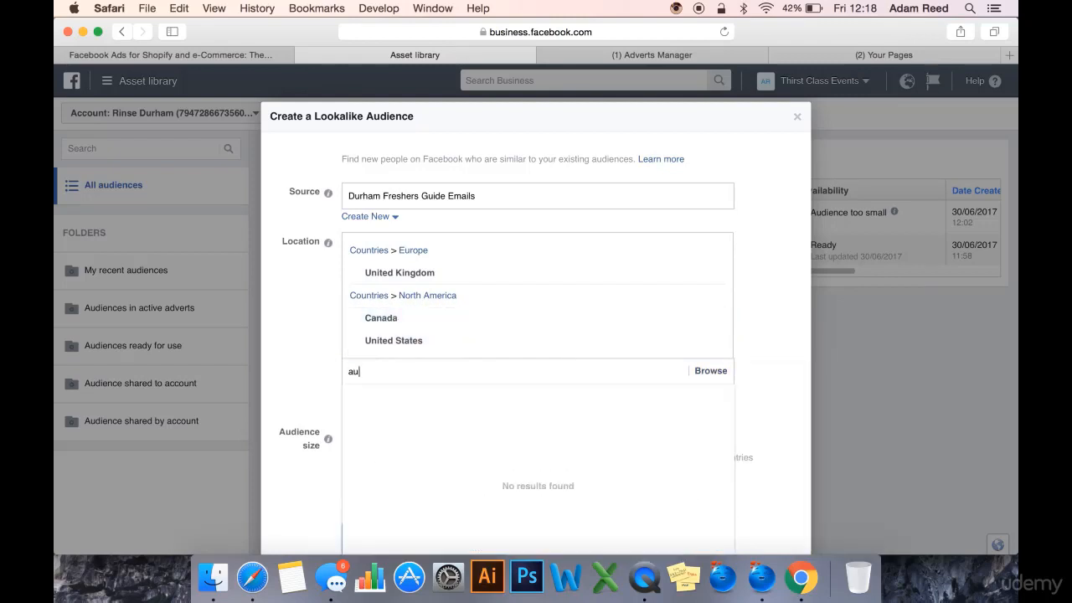
{"action": "type", "text": "strali"}
{"action": "key", "text": "Down"}
{"action": "key", "text": "Return"}
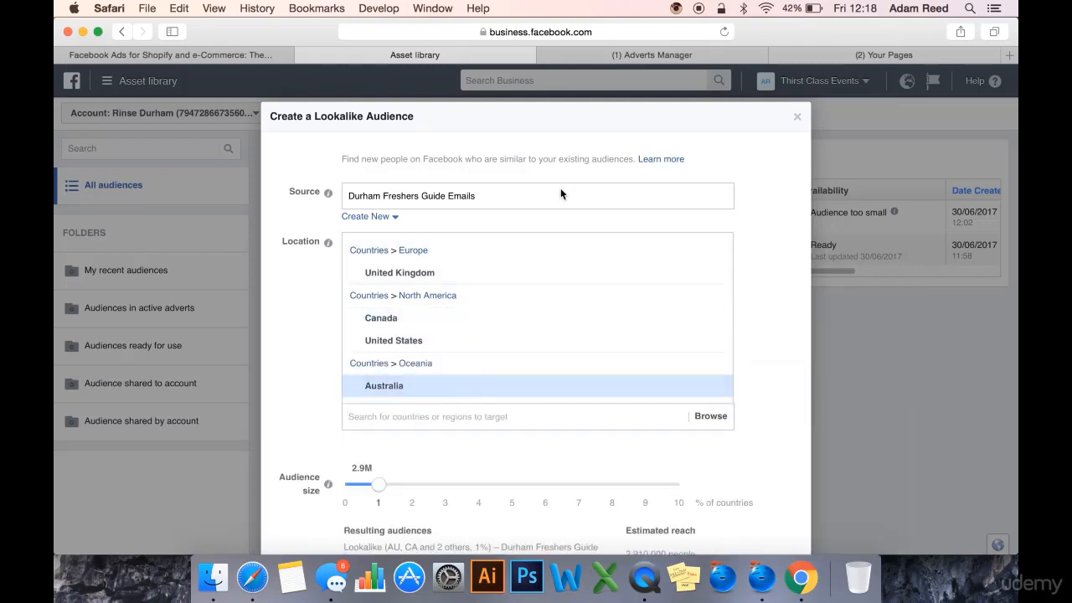
Step: Examine the resulting audience and the estimated reach for the four combined countries
{"action": "scroll", "coordinate": [758, 260], "scroll_direction": "down", "scroll_amount": 2}
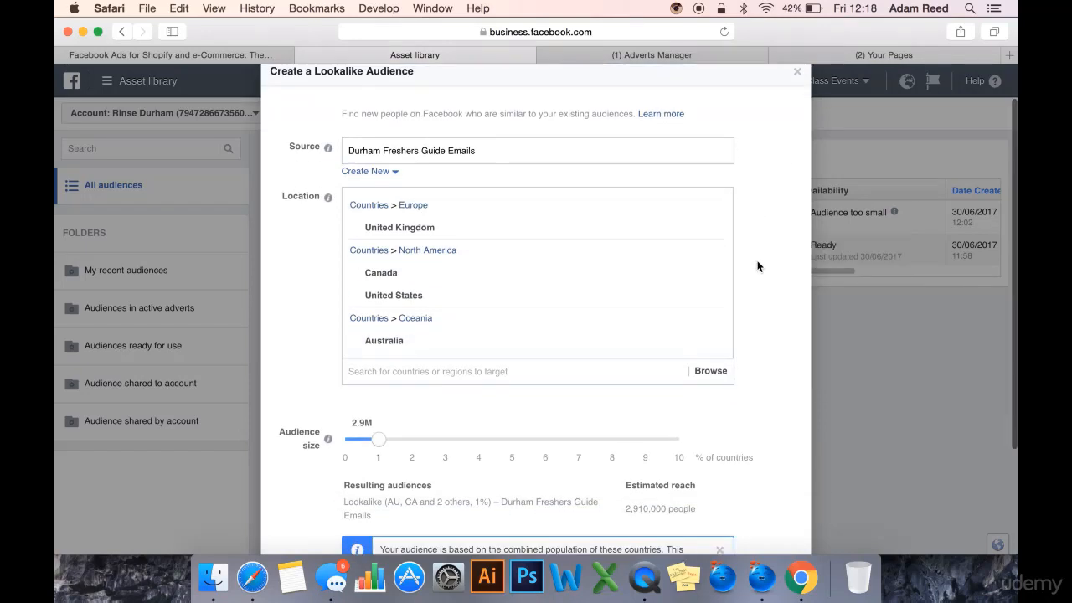
{"action": "scroll", "coordinate": [364, 415], "scroll_direction": "down", "scroll_amount": 2}
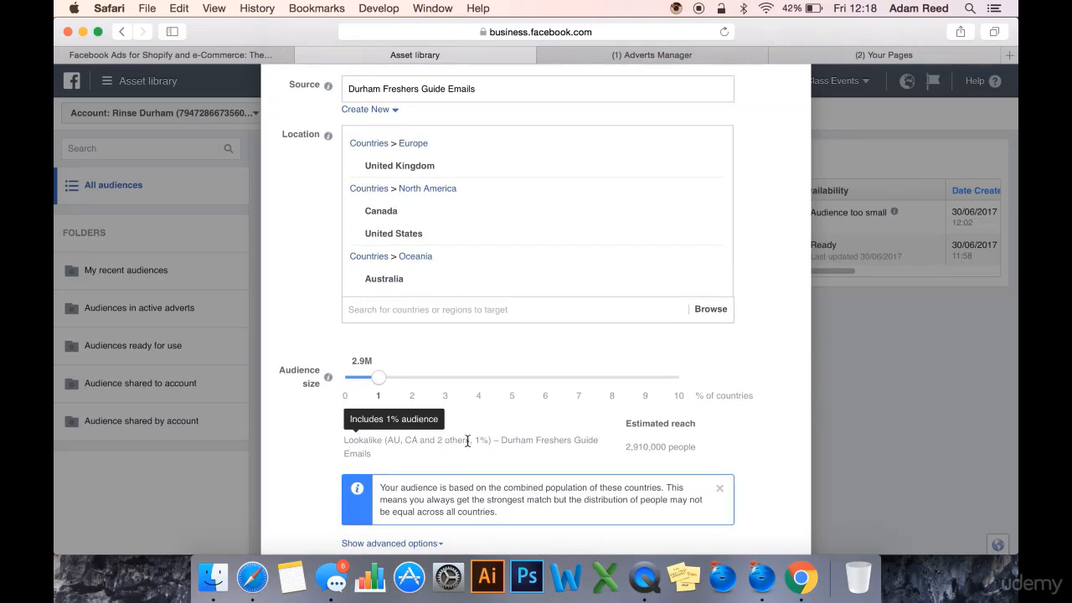
{"action": "double_click", "coordinate": [660, 446]}
{"action": "left_click", "coordinate": [753, 451]}
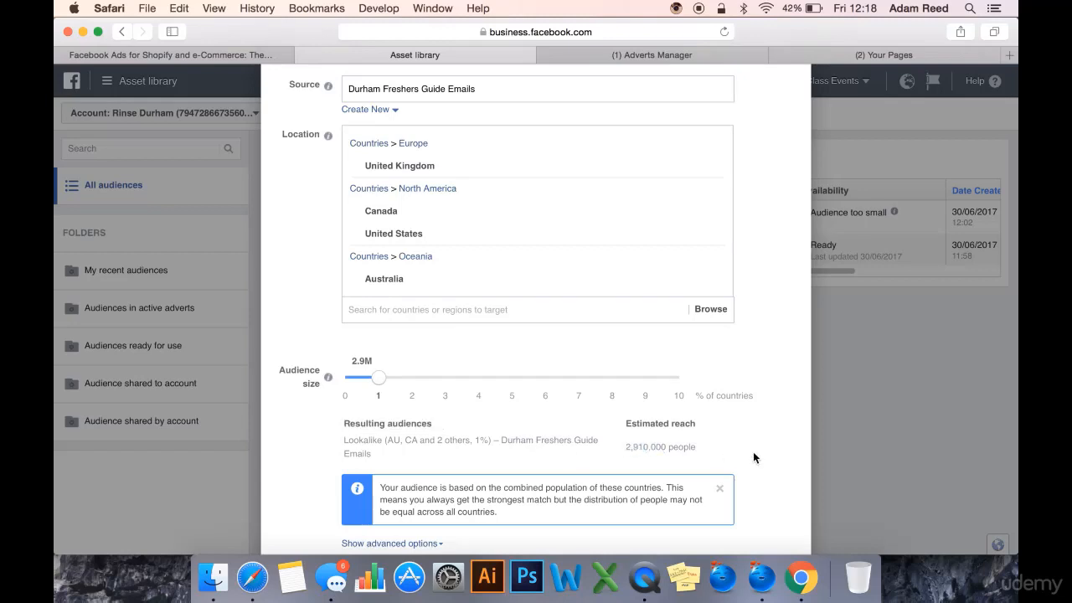
{"action": "scroll", "coordinate": [753, 454], "scroll_direction": "down", "scroll_amount": 2}
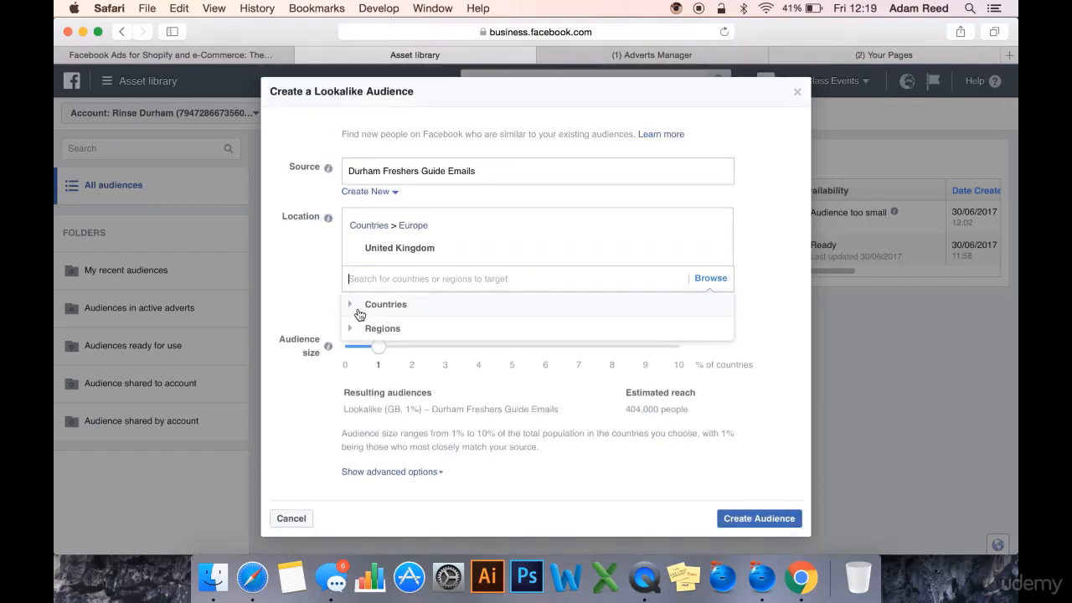
Step: Examine the free trade areas and app store regions offered as location targets for the lookalike audience
{"action": "left_click", "coordinate": [360, 329]}
{"action": "mouse_move", "coordinate": [393, 427]}
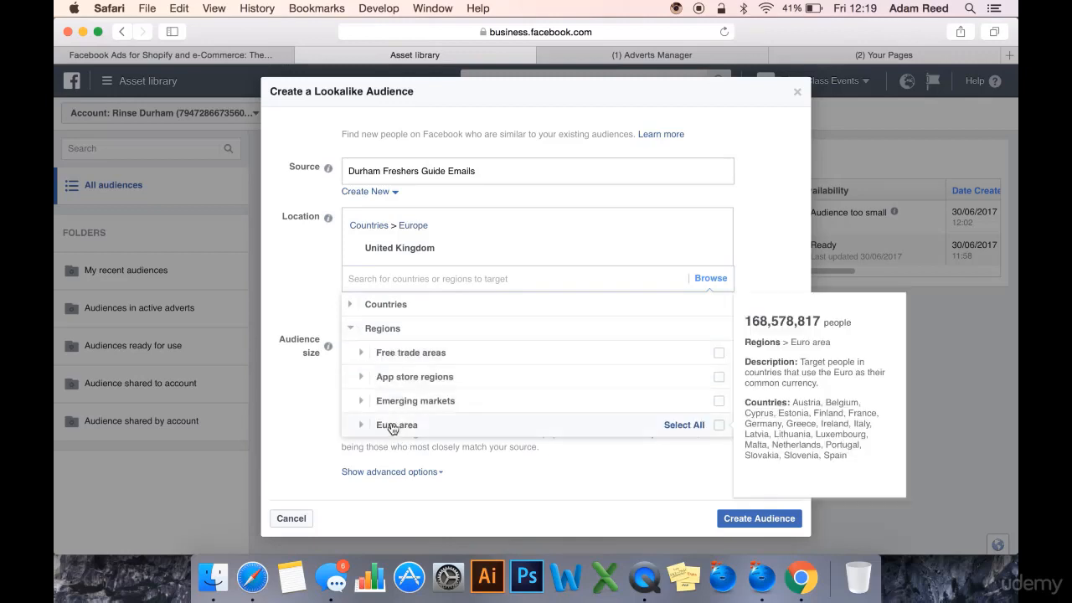
{"action": "mouse_move", "coordinate": [369, 356]}
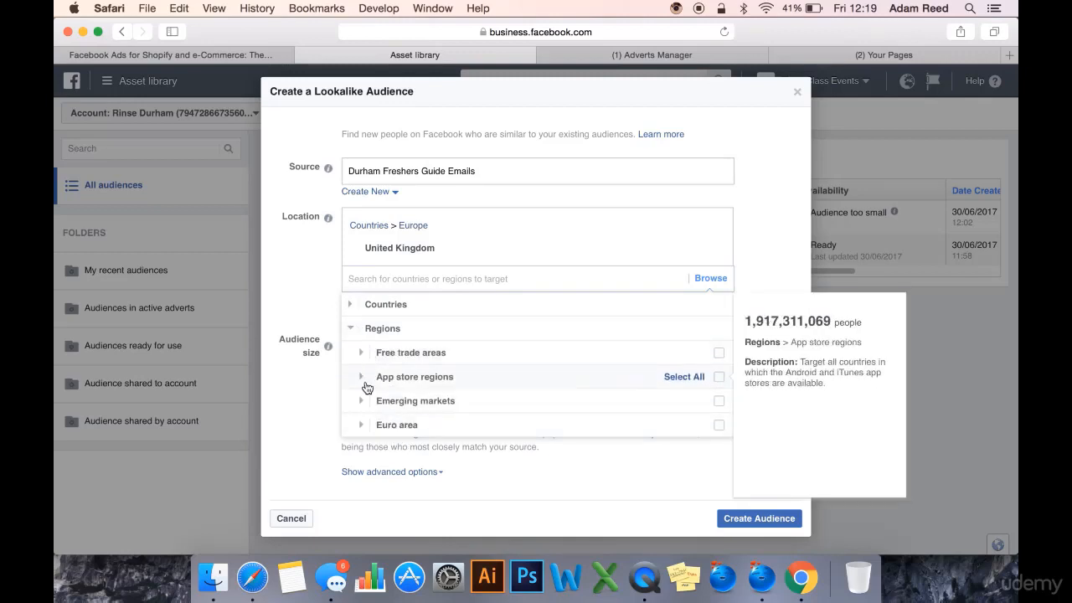
{"action": "scroll", "coordinate": [371, 432], "scroll_direction": "down", "scroll_amount": 1}
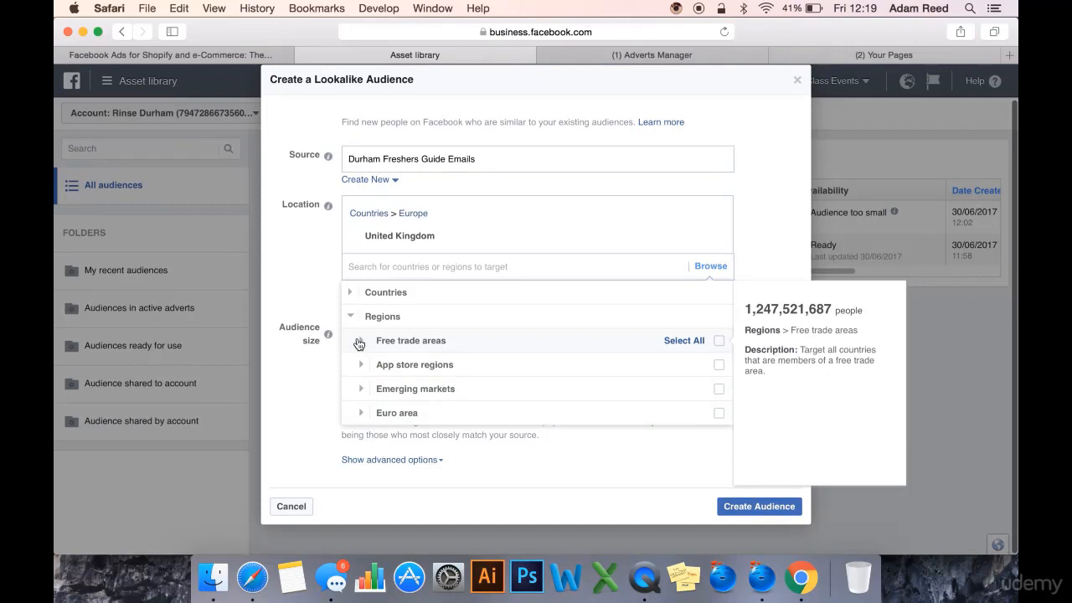
{"action": "left_click", "coordinate": [360, 345]}
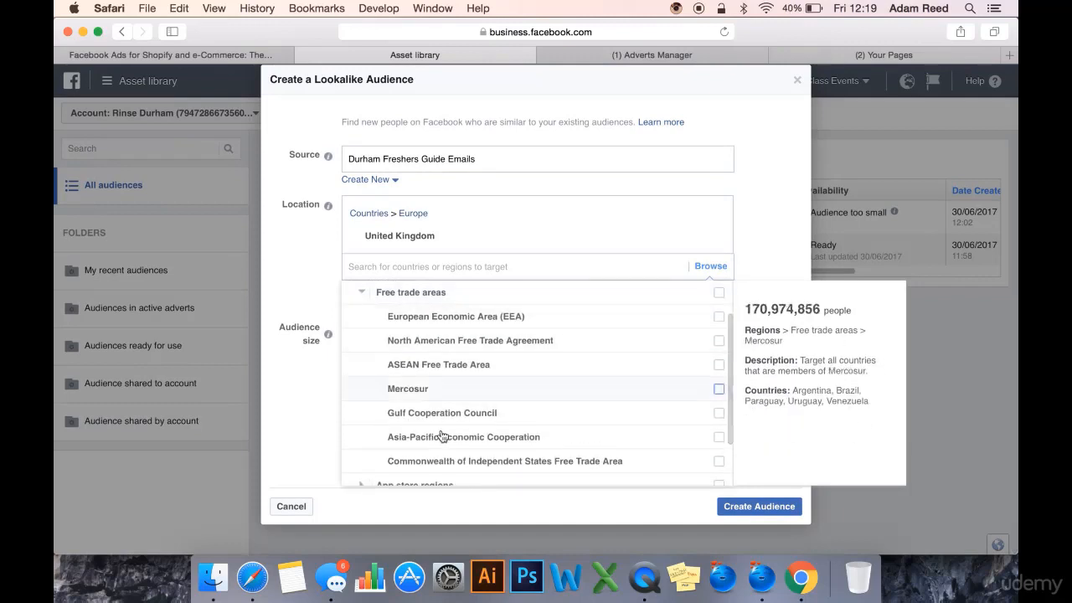
{"action": "left_click", "coordinate": [361, 294]}
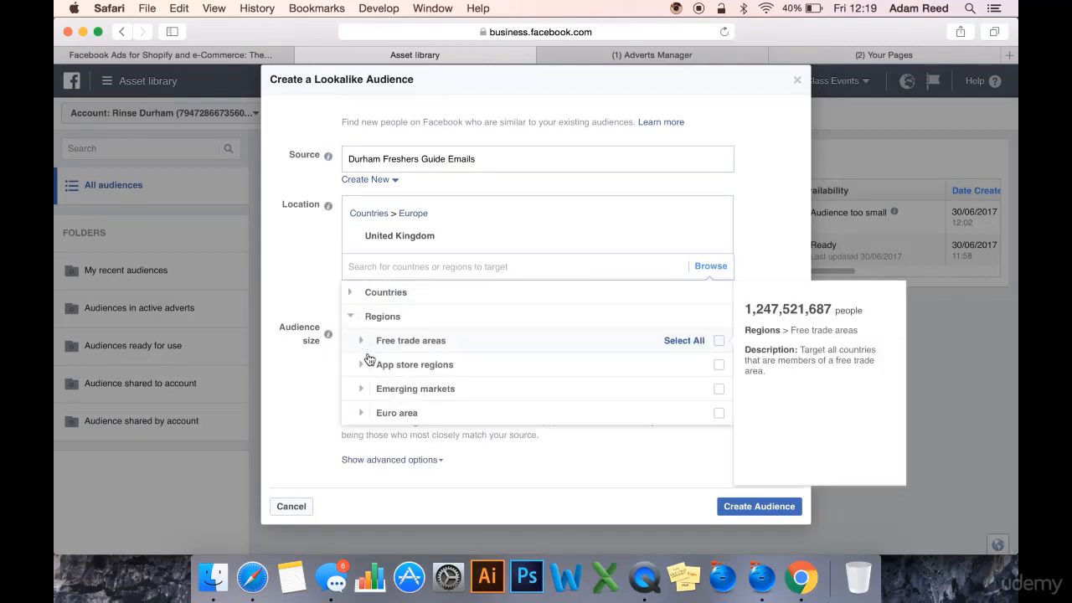
{"action": "left_click", "coordinate": [360, 362]}
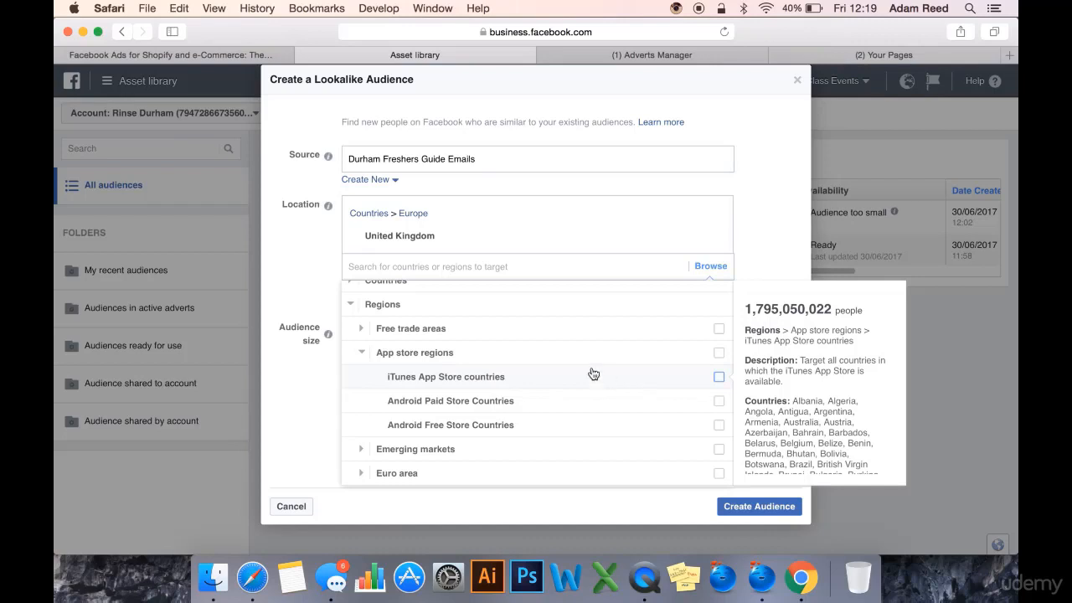
Step: Try Android Free Store Countries from the app store regions as an additional target location, and remove it again
{"action": "scroll", "coordinate": [377, 307], "scroll_direction": "up", "scroll_amount": 1}
{"action": "left_click", "coordinate": [355, 293]}
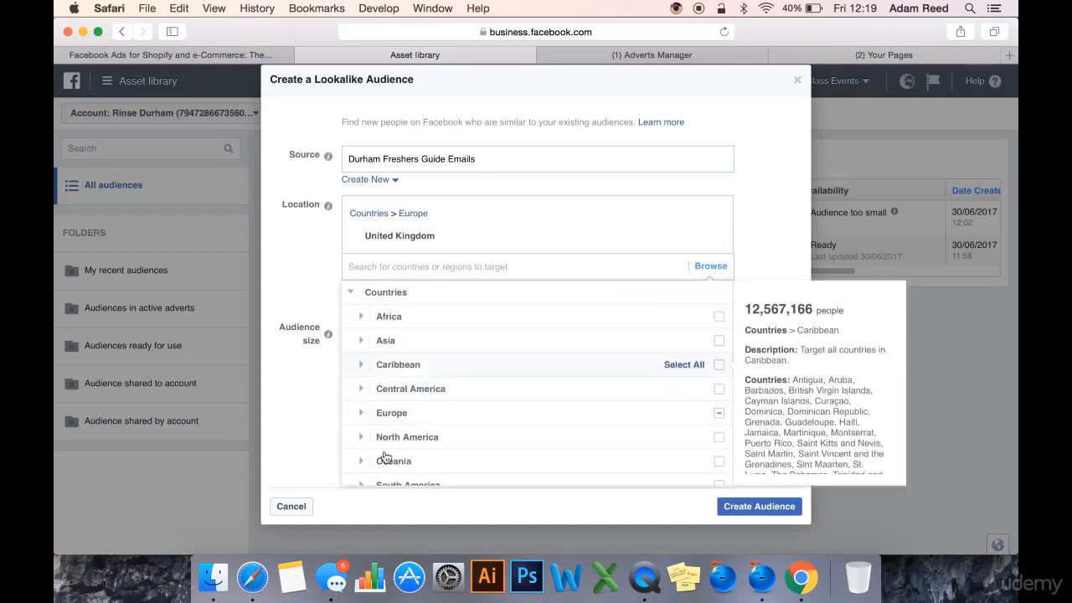
{"action": "left_click", "coordinate": [350, 292]}
{"action": "left_click", "coordinate": [353, 318]}
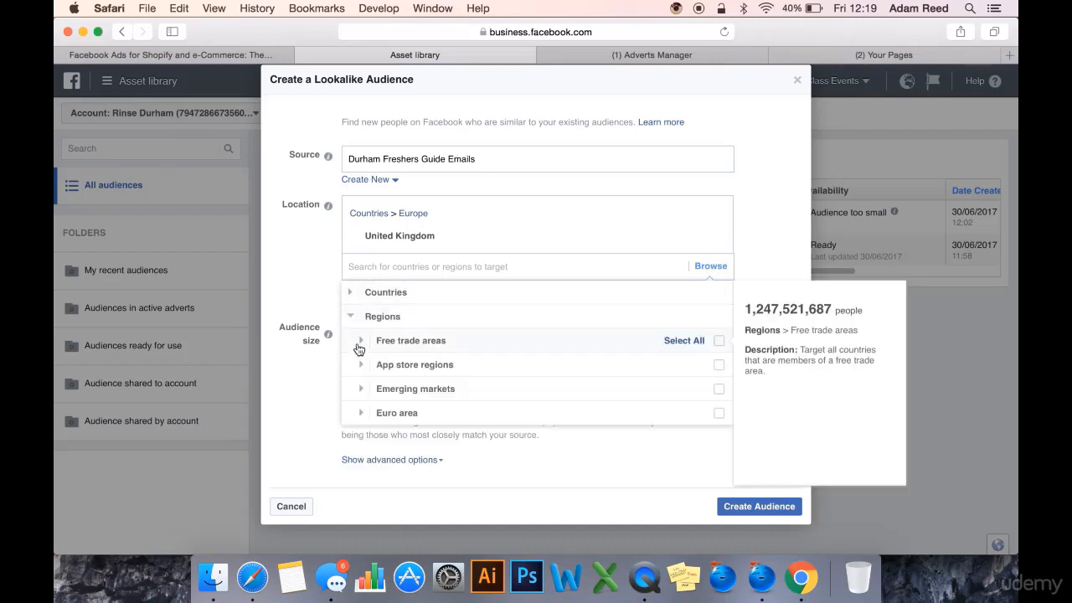
{"action": "left_click", "coordinate": [362, 365]}
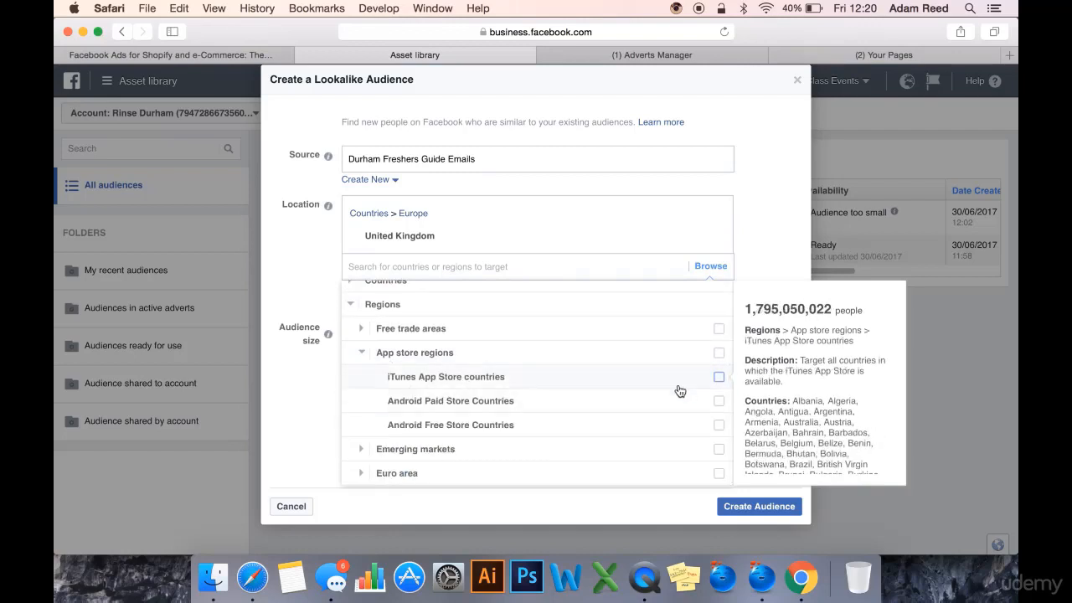
{"action": "left_click", "coordinate": [718, 426]}
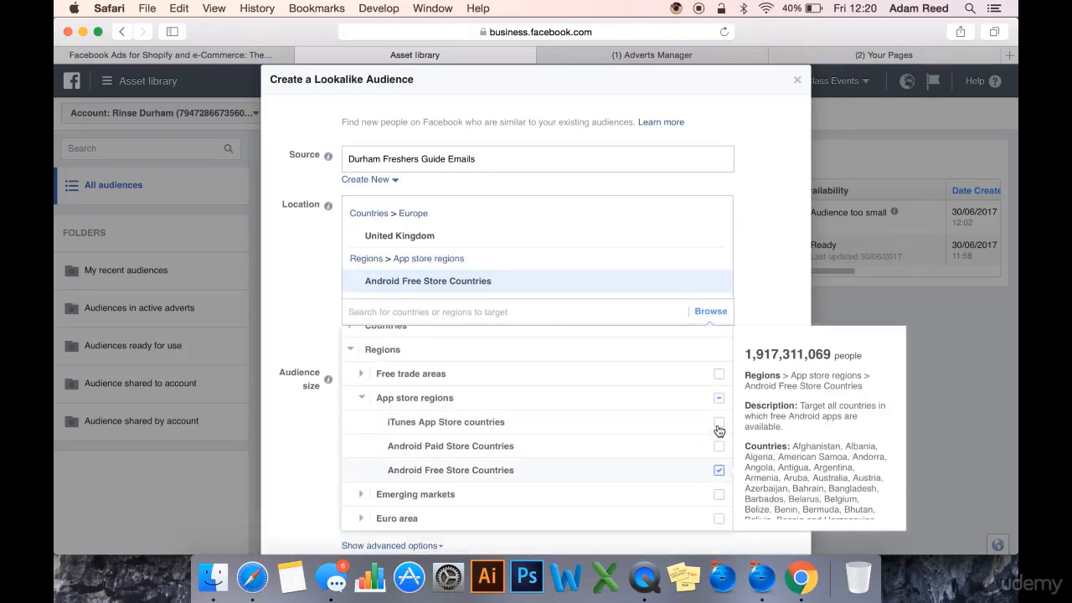
{"action": "left_click", "coordinate": [309, 298]}
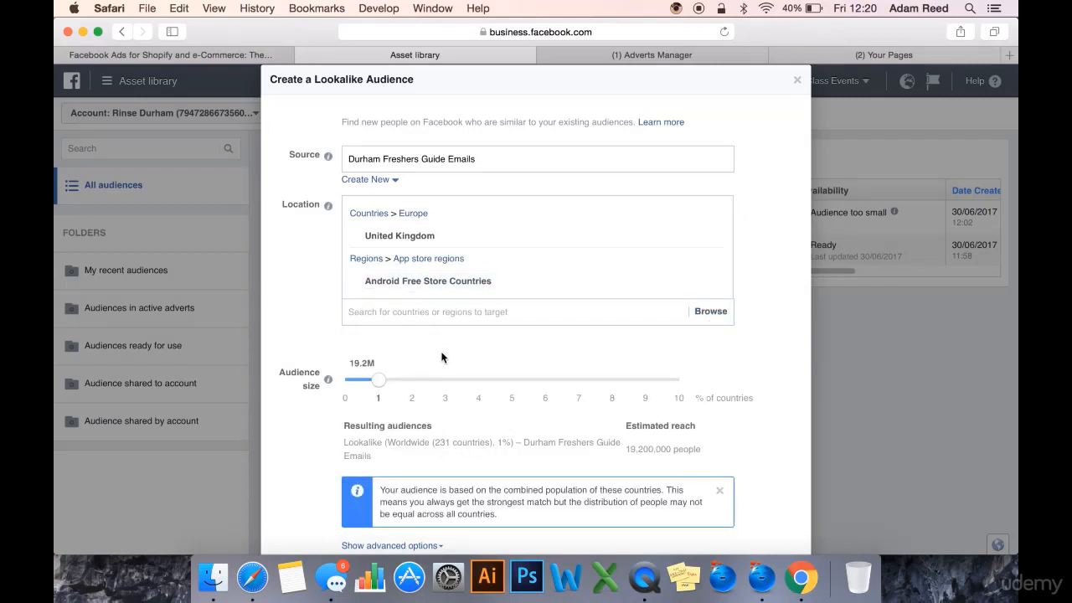
{"action": "left_click", "coordinate": [713, 285]}
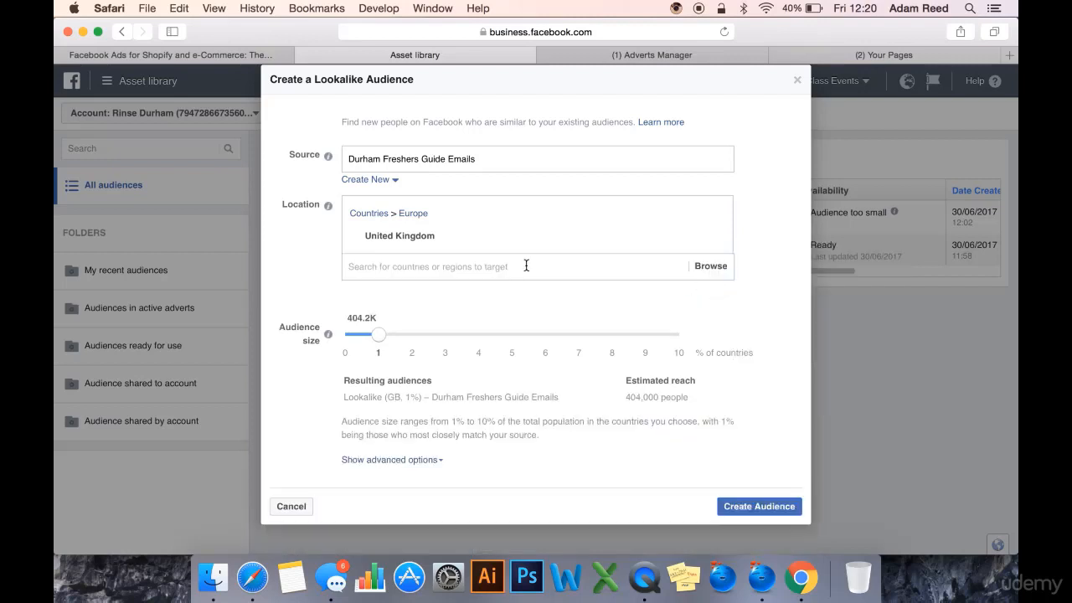
Step: Examine the countries grouped under the emerging markets region in the location list
{"action": "left_click", "coordinate": [526, 263]}
{"action": "left_click", "coordinate": [348, 318]}
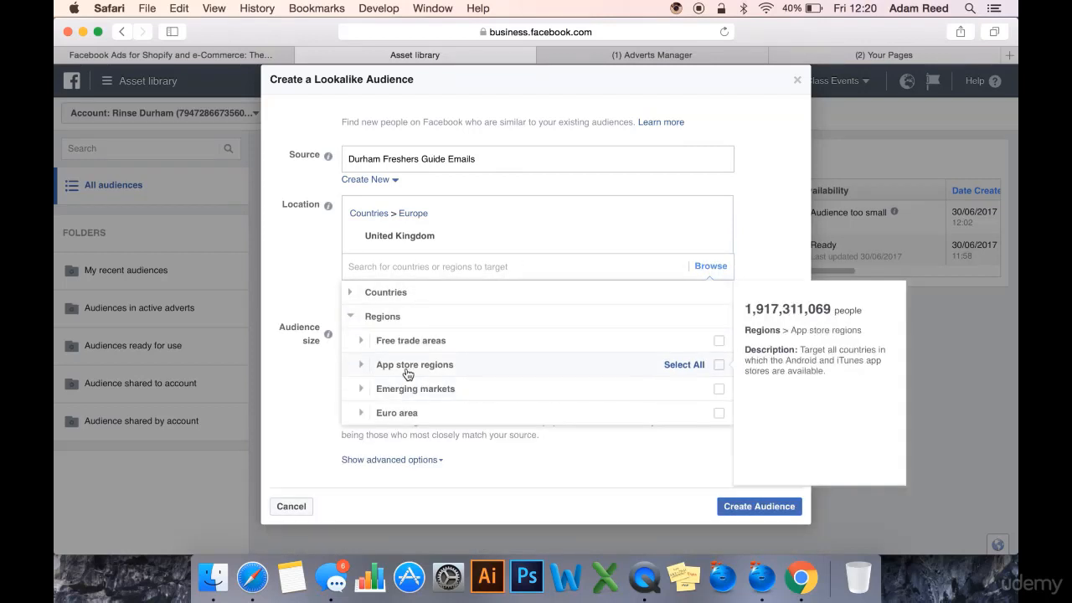
{"action": "left_click", "coordinate": [361, 390]}
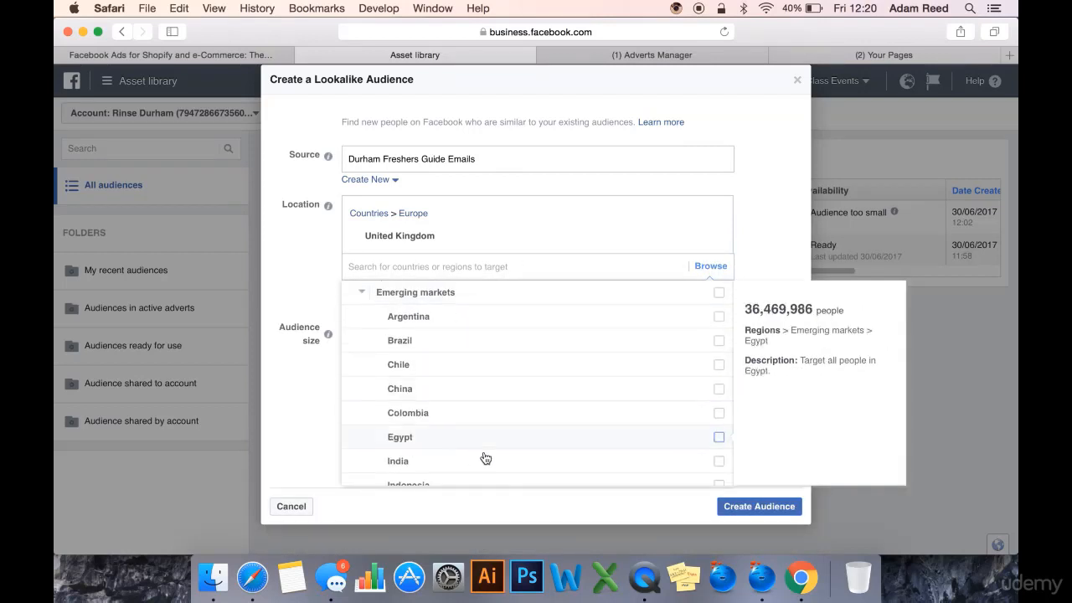
{"action": "scroll", "coordinate": [486, 458], "scroll_direction": "down", "scroll_amount": 3}
{"action": "scroll", "coordinate": [486, 457], "scroll_direction": "up", "scroll_amount": 4}
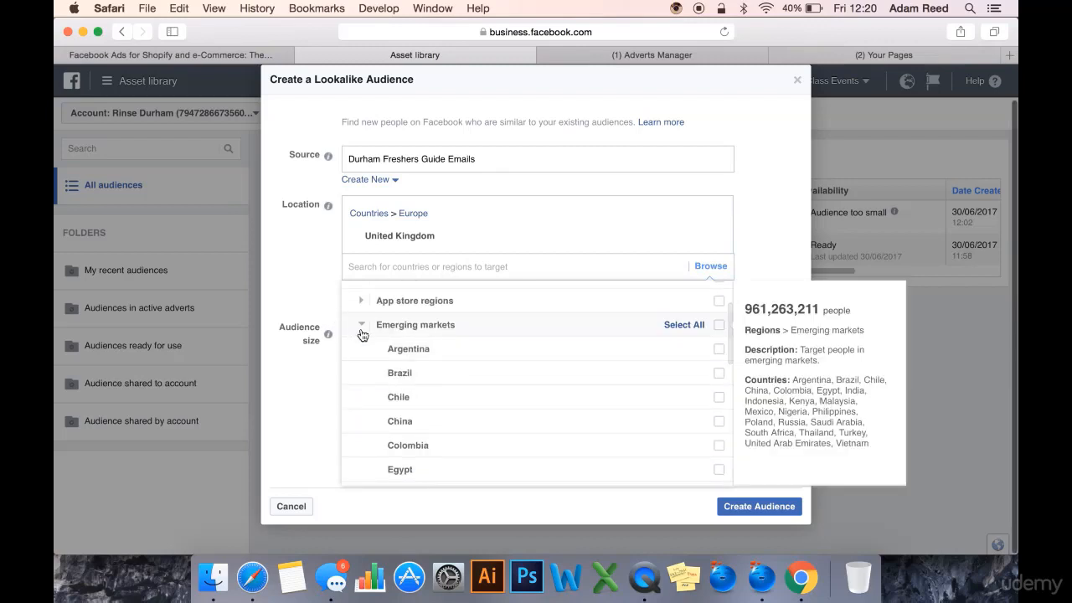
{"action": "left_click", "coordinate": [361, 325]}
Step: Examine the full list of countries in the Euro area region, and close the location list
{"action": "left_click", "coordinate": [361, 412]}
{"action": "scroll", "coordinate": [520, 412], "scroll_direction": "up", "scroll_amount": 1}
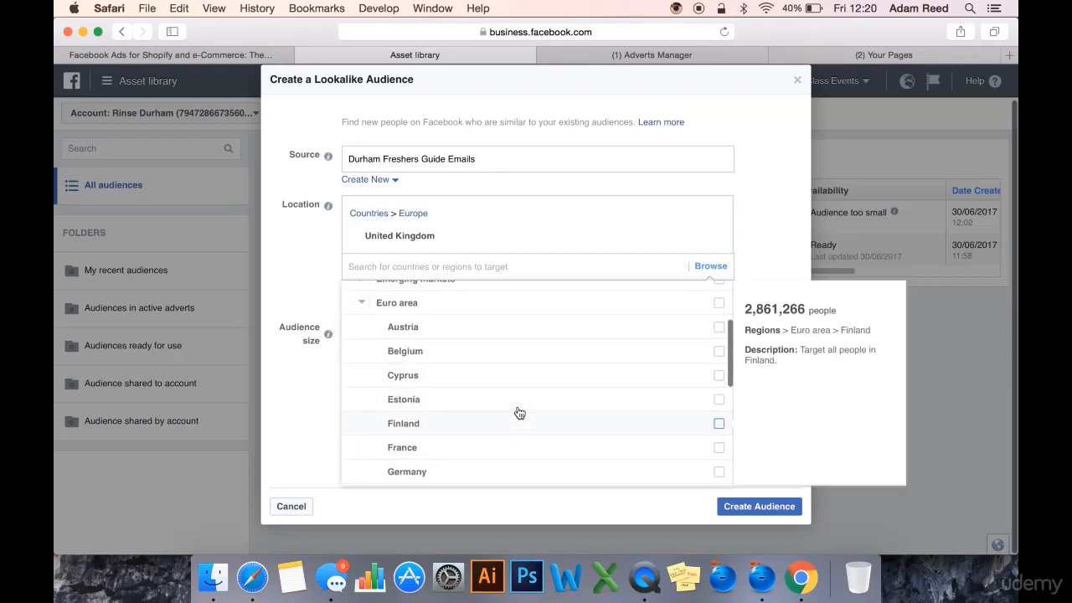
{"action": "scroll", "coordinate": [529, 422], "scroll_direction": "down", "scroll_amount": 5}
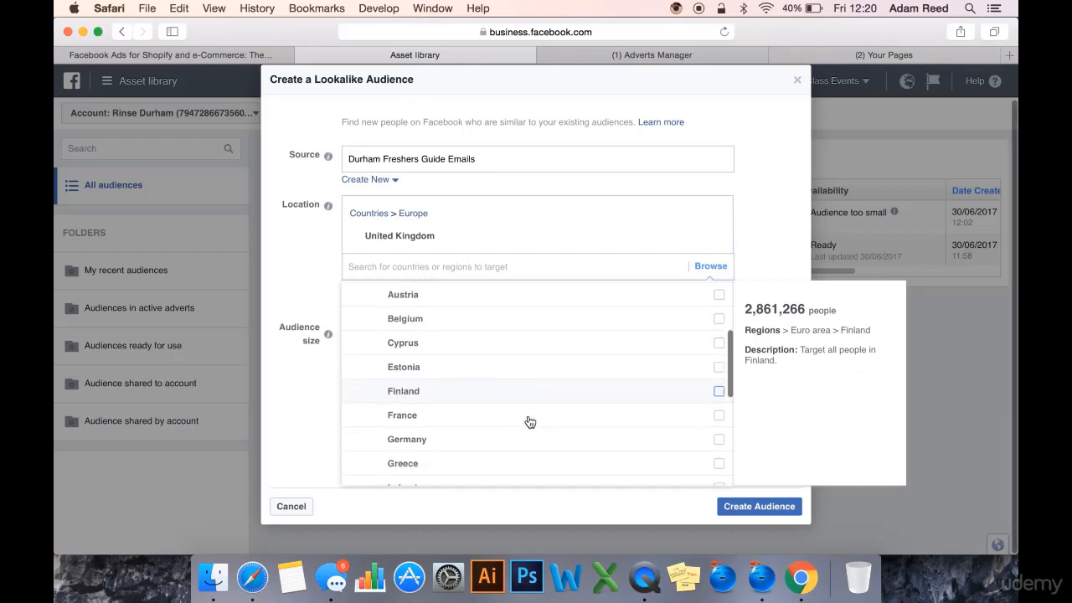
{"action": "scroll", "coordinate": [530, 425], "scroll_direction": "down", "scroll_amount": 2}
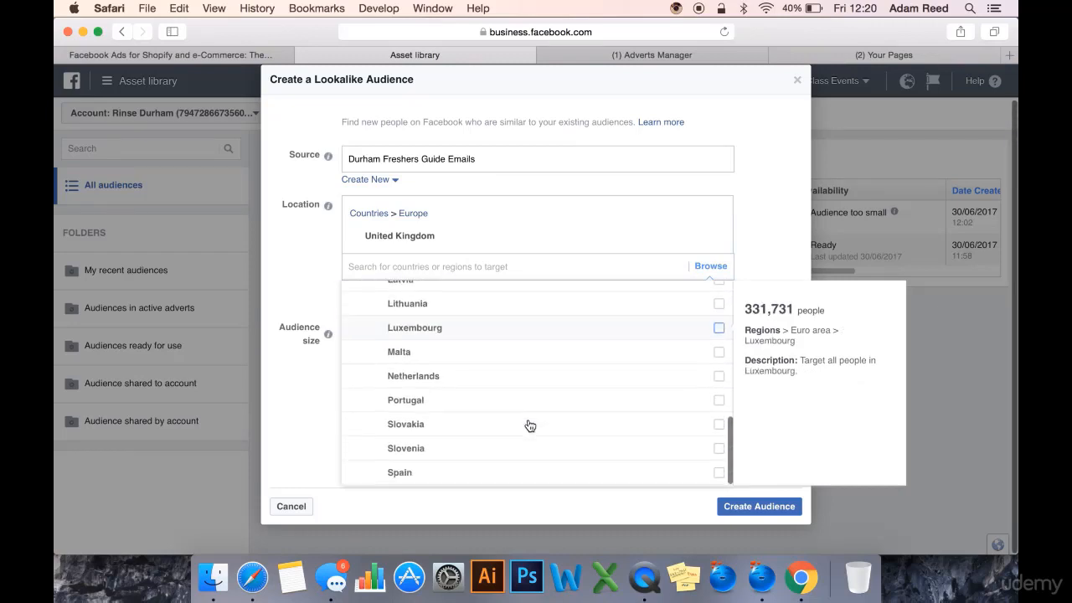
{"action": "scroll", "coordinate": [546, 376], "scroll_direction": "up", "scroll_amount": 8}
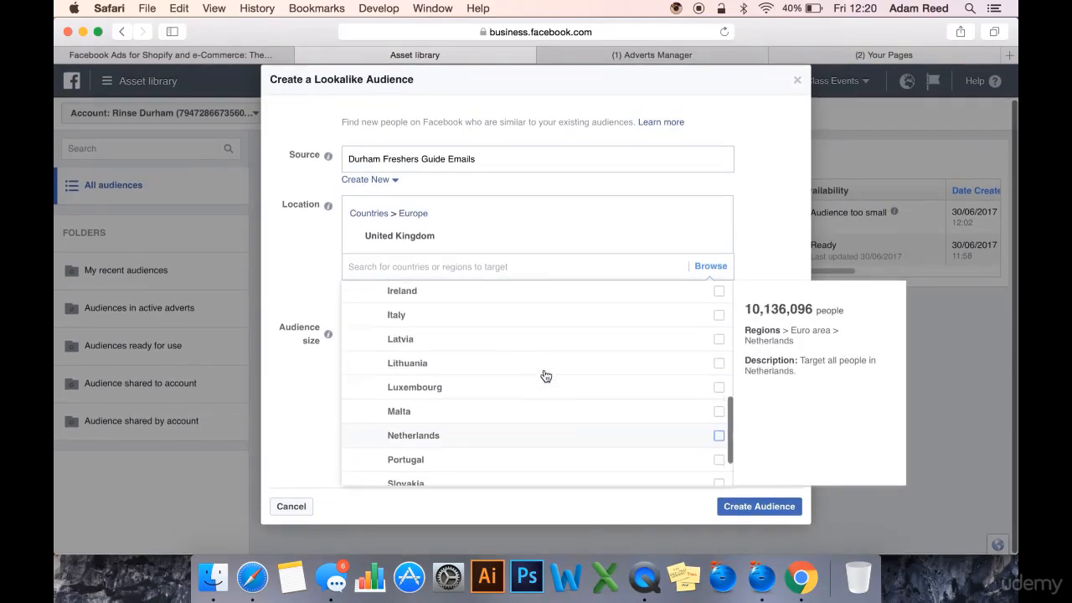
{"action": "scroll", "coordinate": [545, 379], "scroll_direction": "down", "scroll_amount": 5}
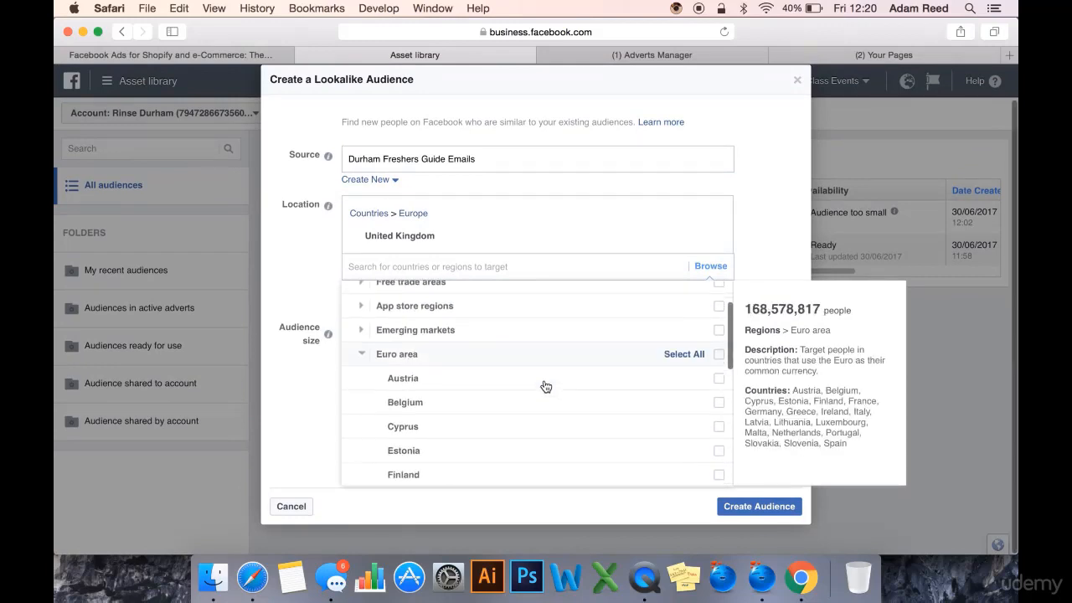
{"action": "scroll", "coordinate": [453, 416], "scroll_direction": "down", "scroll_amount": 5}
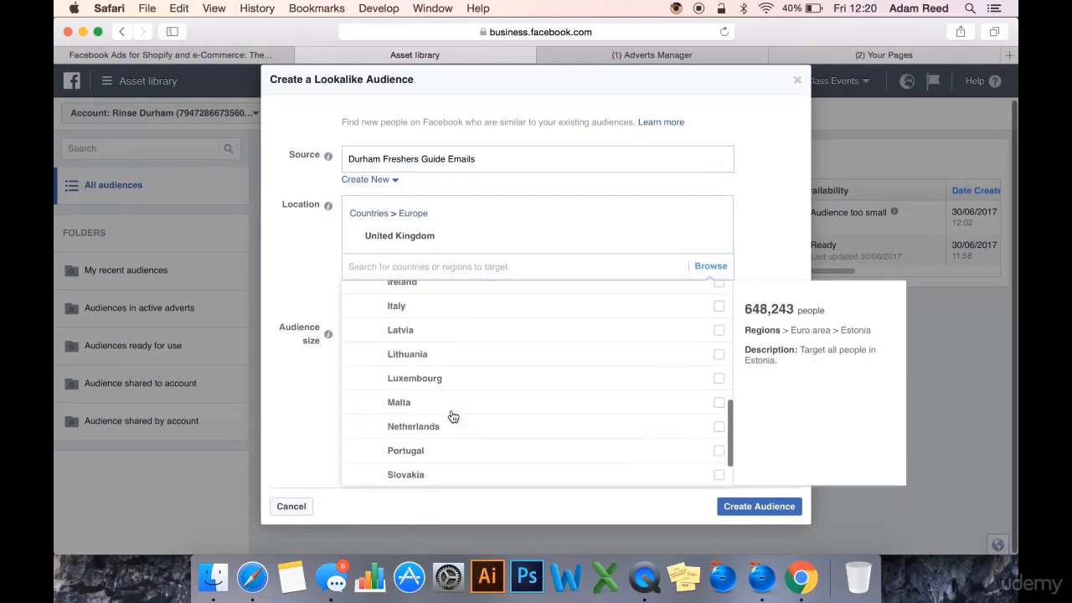
{"action": "scroll", "coordinate": [449, 415], "scroll_direction": "up", "scroll_amount": 5}
{"action": "scroll", "coordinate": [368, 393], "scroll_direction": "up", "scroll_amount": 5}
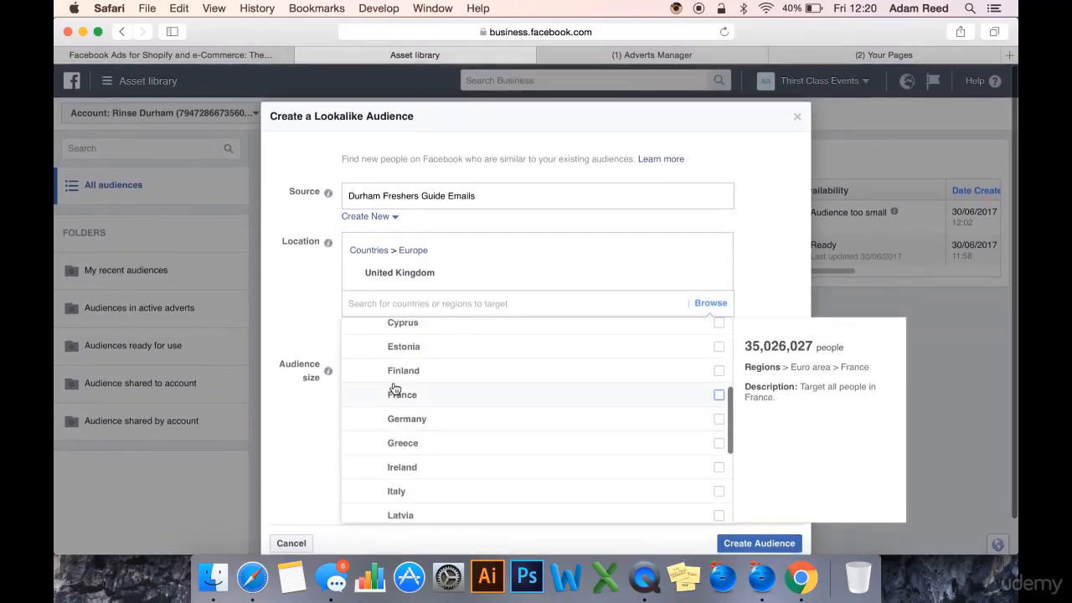
{"action": "left_click", "coordinate": [362, 390]}
{"action": "left_click", "coordinate": [317, 321]}
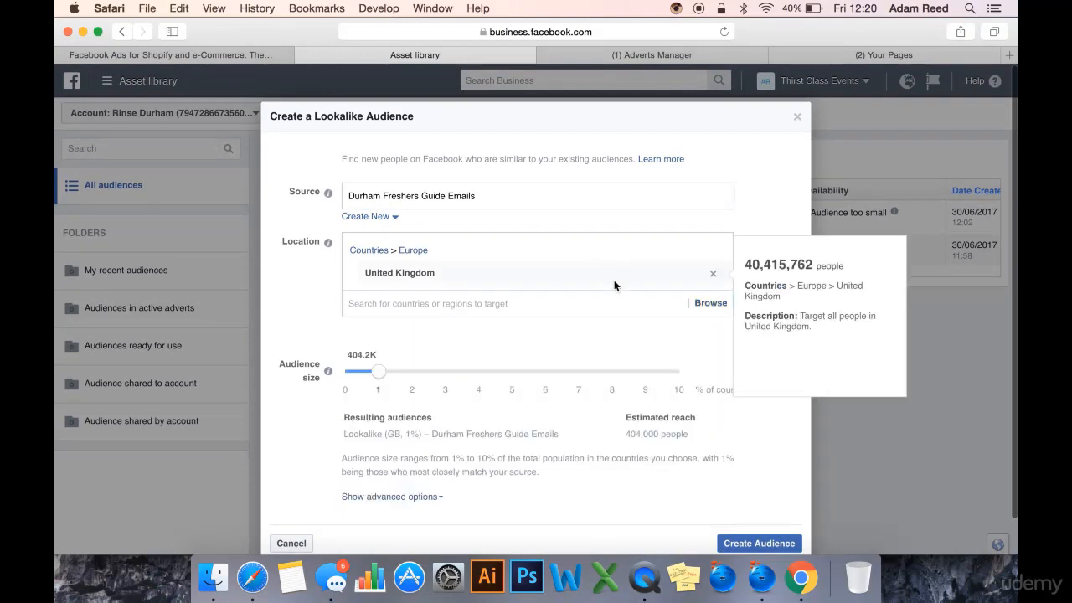
Step: Review the country and region groupings offered for the location once more, and close the list
{"action": "scroll", "coordinate": [600, 313], "scroll_direction": "down", "scroll_amount": 1}
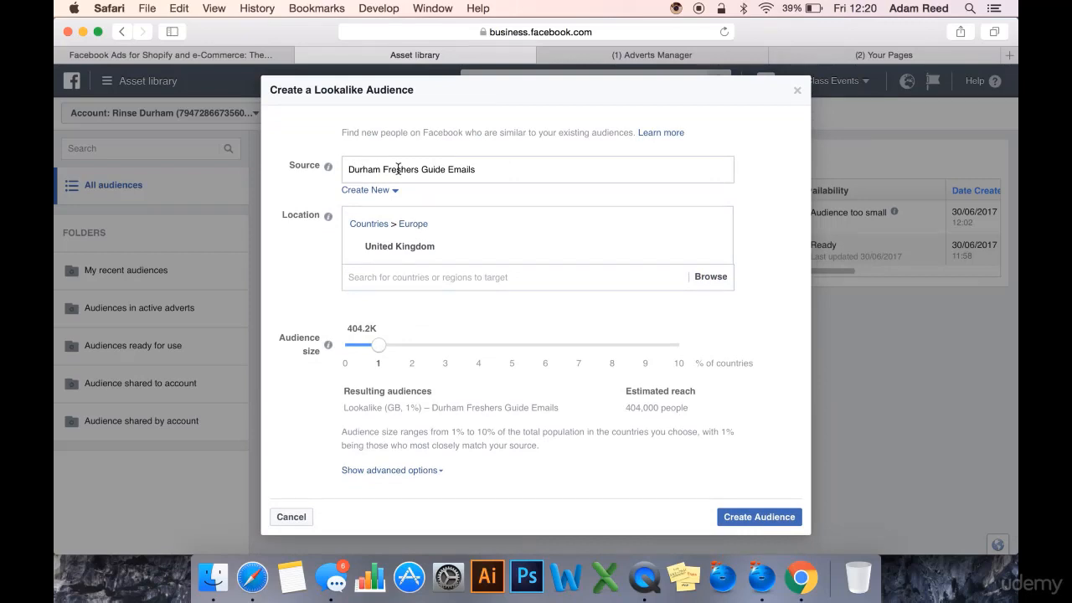
{"action": "left_click", "coordinate": [456, 280]}
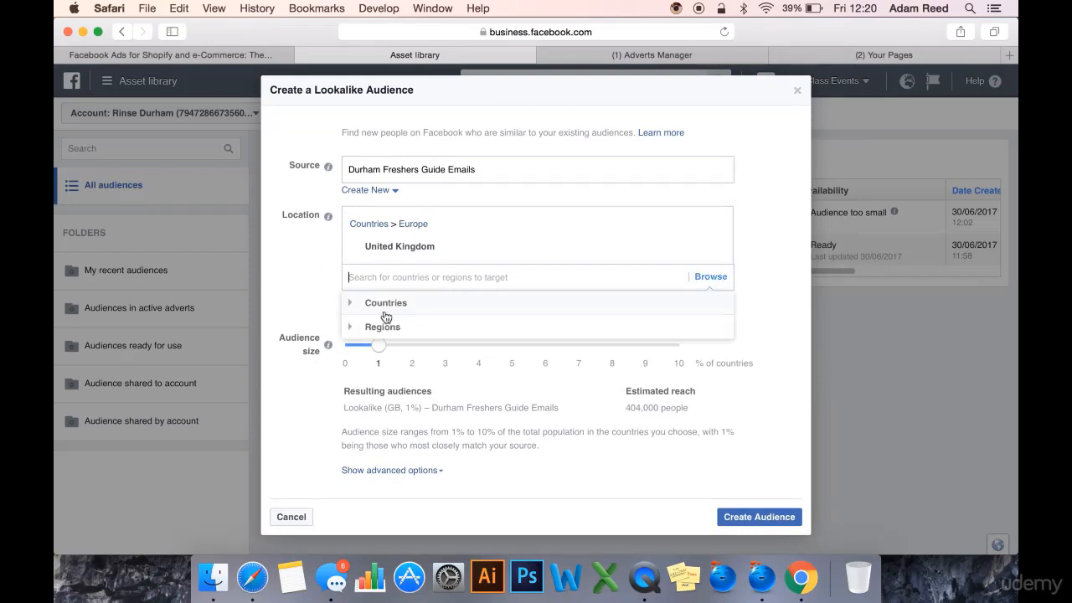
{"action": "left_click", "coordinate": [349, 304]}
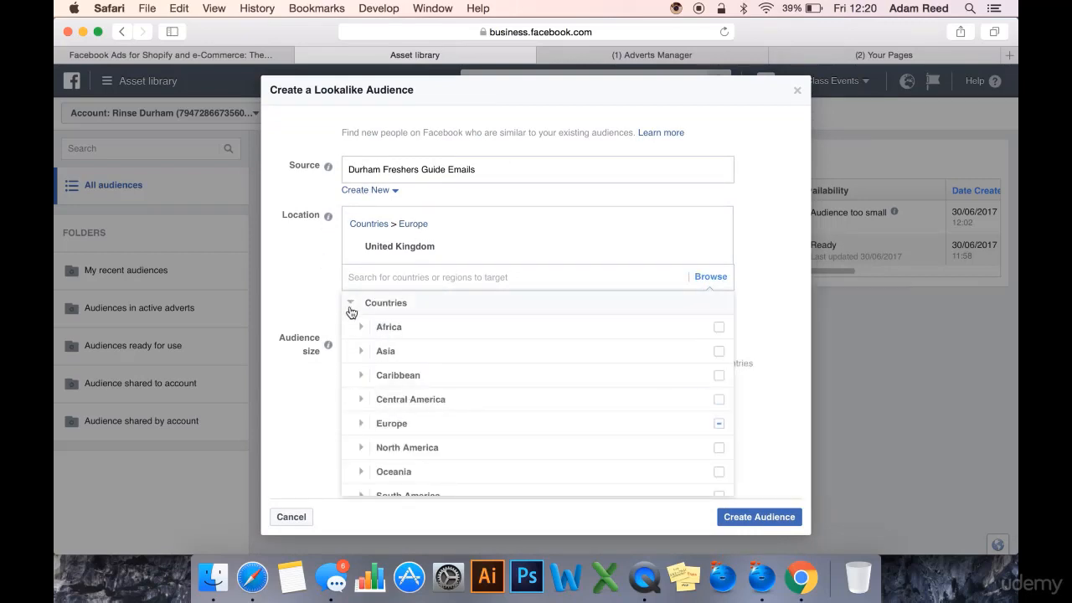
{"action": "left_click", "coordinate": [350, 307]}
{"action": "left_click", "coordinate": [352, 329]}
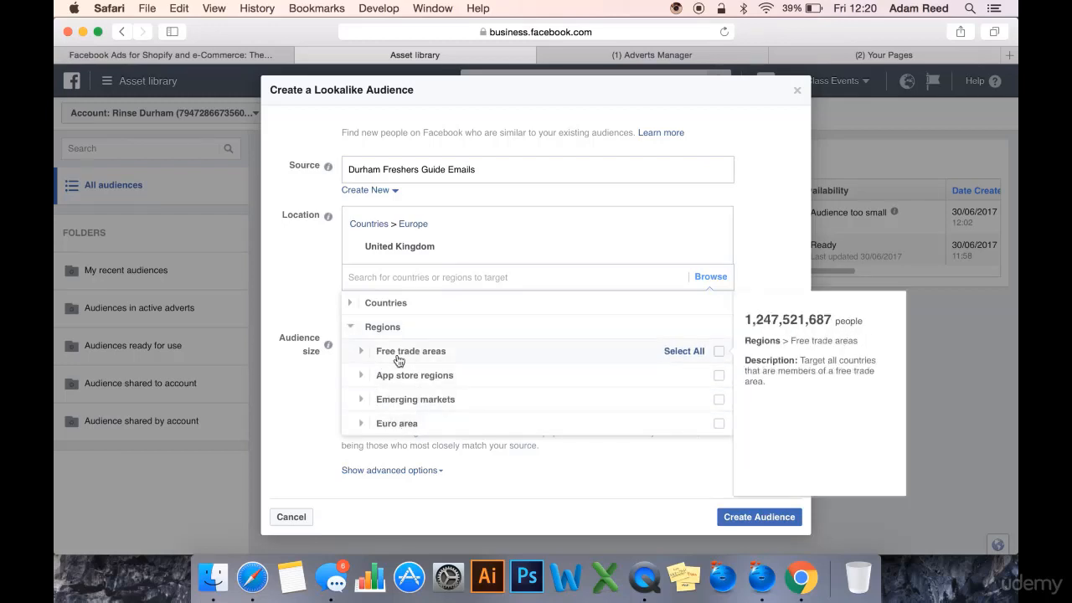
{"action": "left_click", "coordinate": [350, 328]}
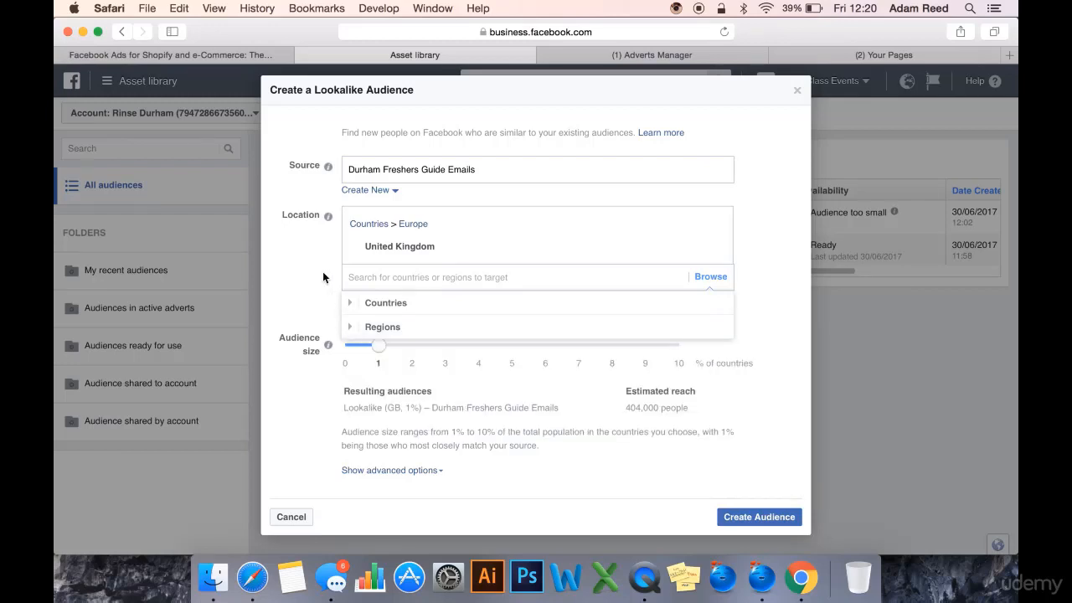
{"action": "left_click", "coordinate": [322, 271]}
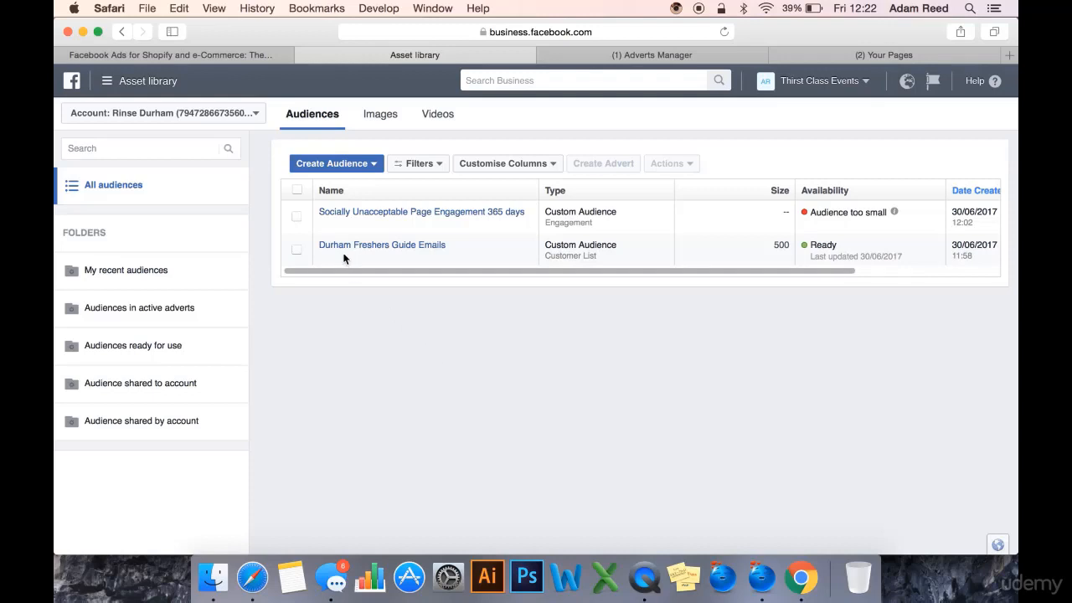
Step: Start a new lookalike audience from the existing Durham Freshers Guide Emails custom audience
{"action": "left_click", "coordinate": [296, 252]}
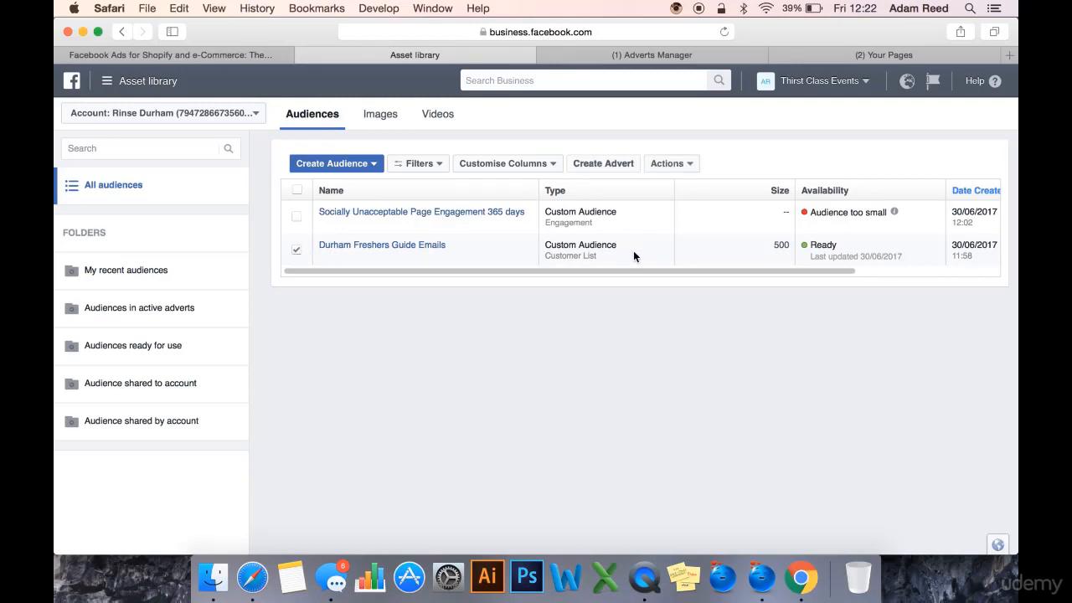
{"action": "left_click", "coordinate": [298, 251]}
{"action": "left_click", "coordinate": [297, 250]}
{"action": "left_click", "coordinate": [691, 163]}
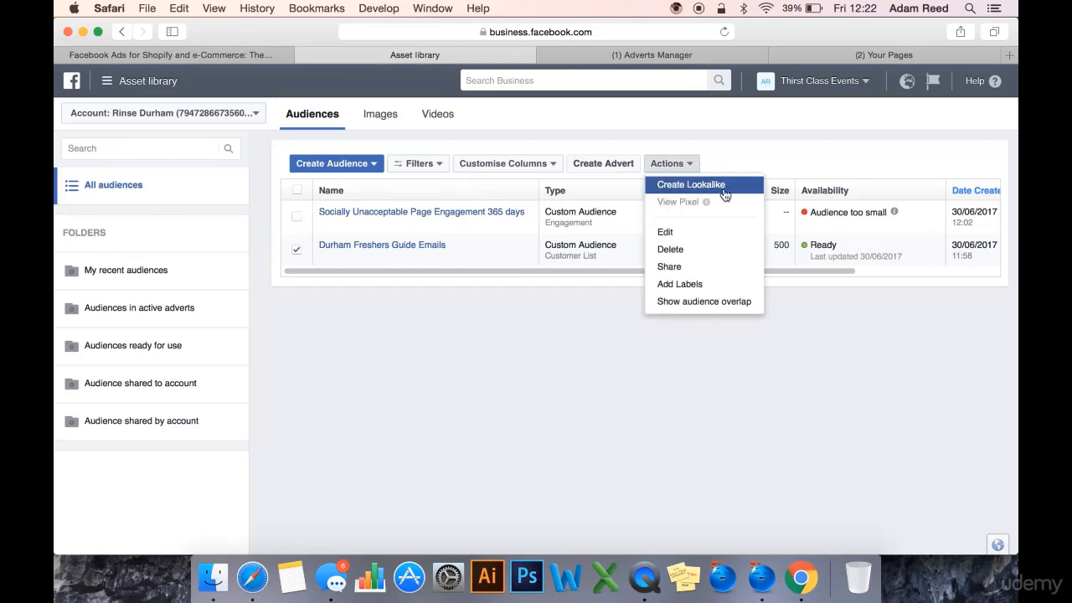
{"action": "left_click", "coordinate": [708, 186]}
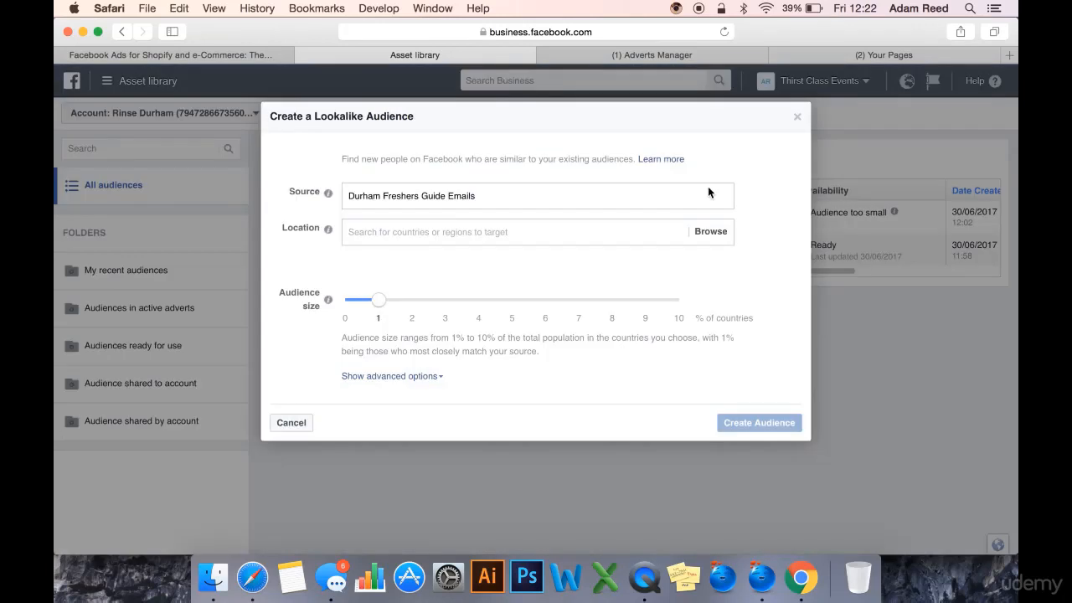
Step: Add United Kingdom as the lookalike audience's target location and show the advanced options
{"action": "left_click", "coordinate": [545, 232]}
{"action": "type", "text": "united king"}
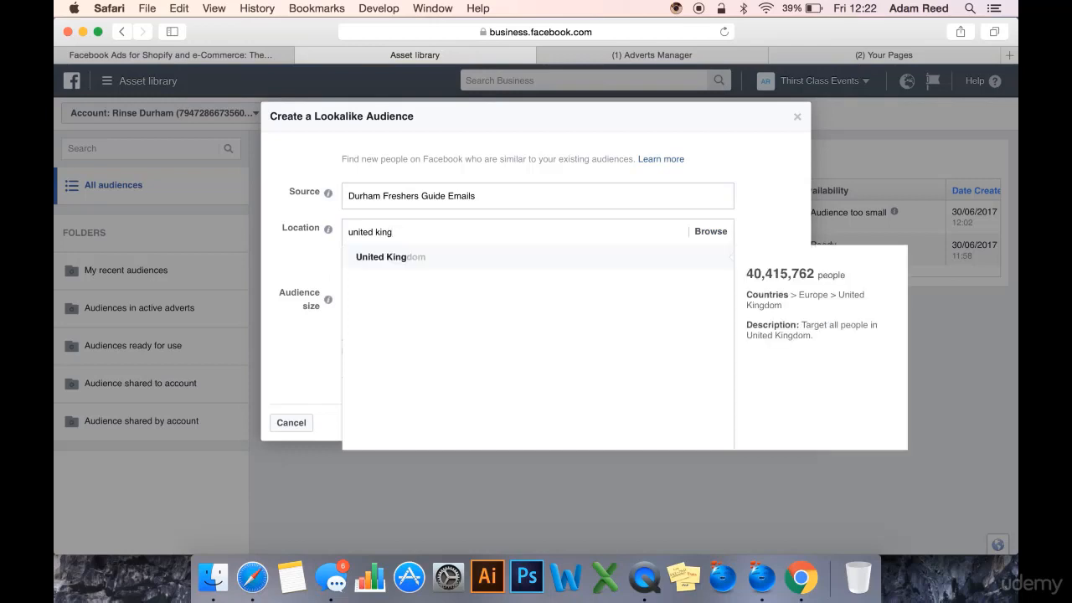
{"action": "key", "text": "Return"}
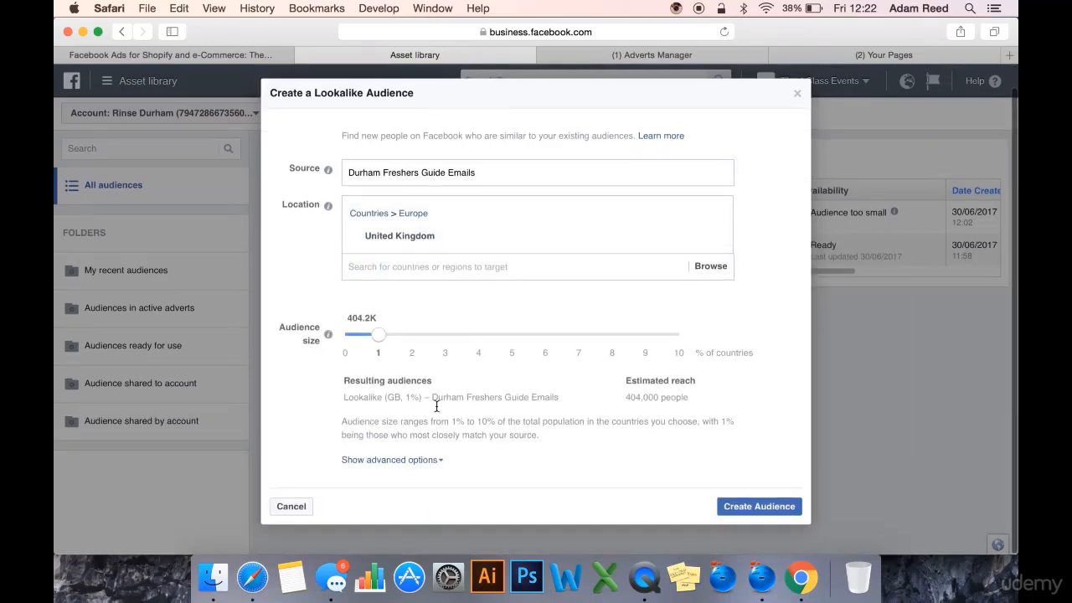
{"action": "left_click", "coordinate": [409, 460]}
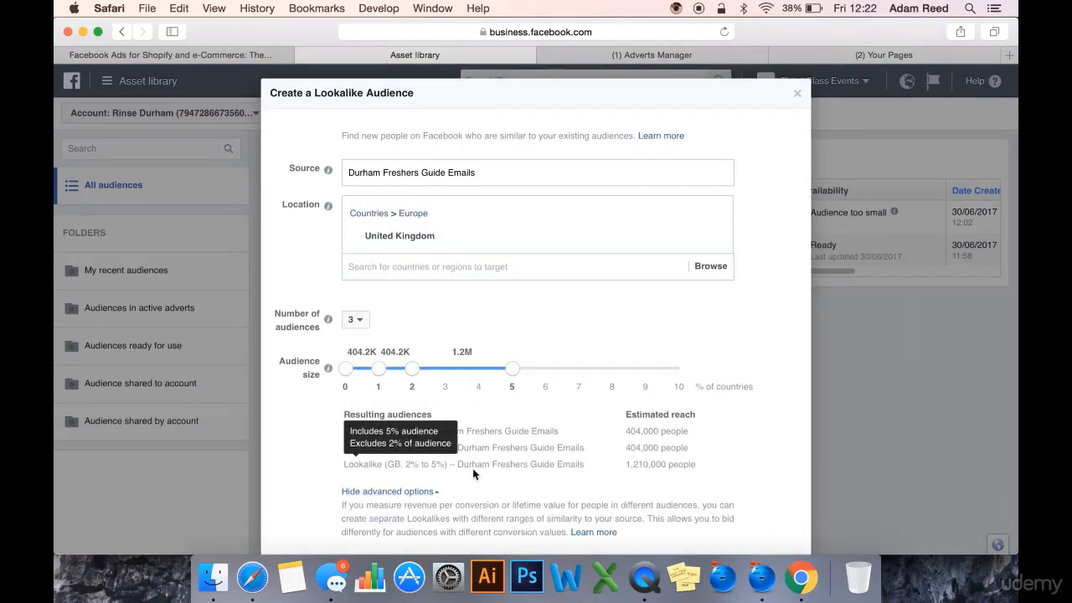
Step: Reduce the upper limit of the third United Kingdom lookalike audience to 3% on the audience size scale
{"action": "scroll", "coordinate": [472, 468], "scroll_direction": "down", "scroll_amount": 2}
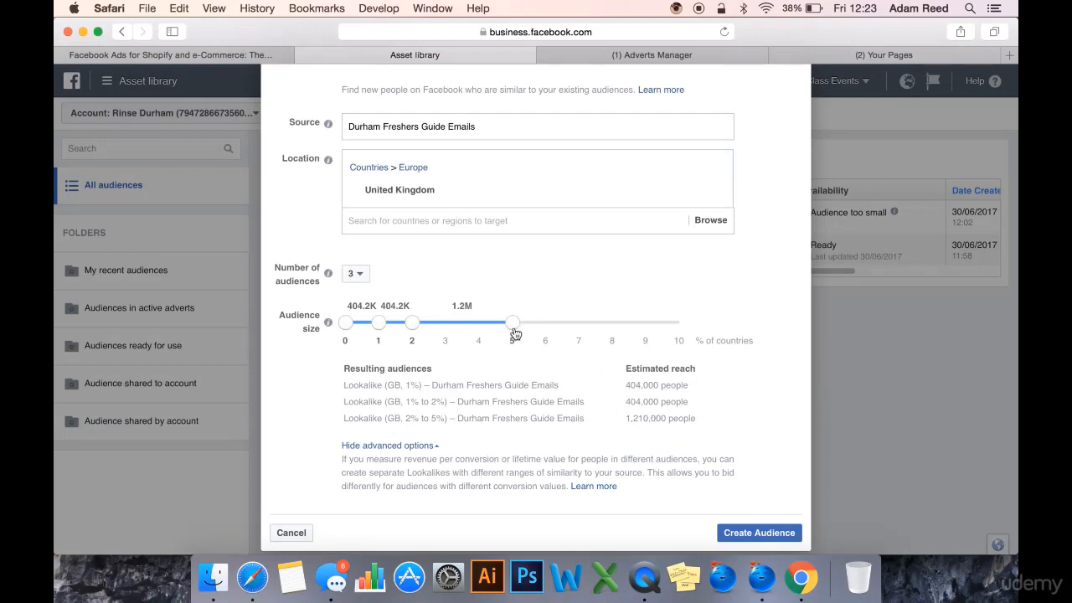
{"action": "left_click_drag", "start_coordinate": [512, 325], "coordinate": [481, 327]}
{"action": "left_click_drag", "start_coordinate": [479, 325], "coordinate": [450, 326]}
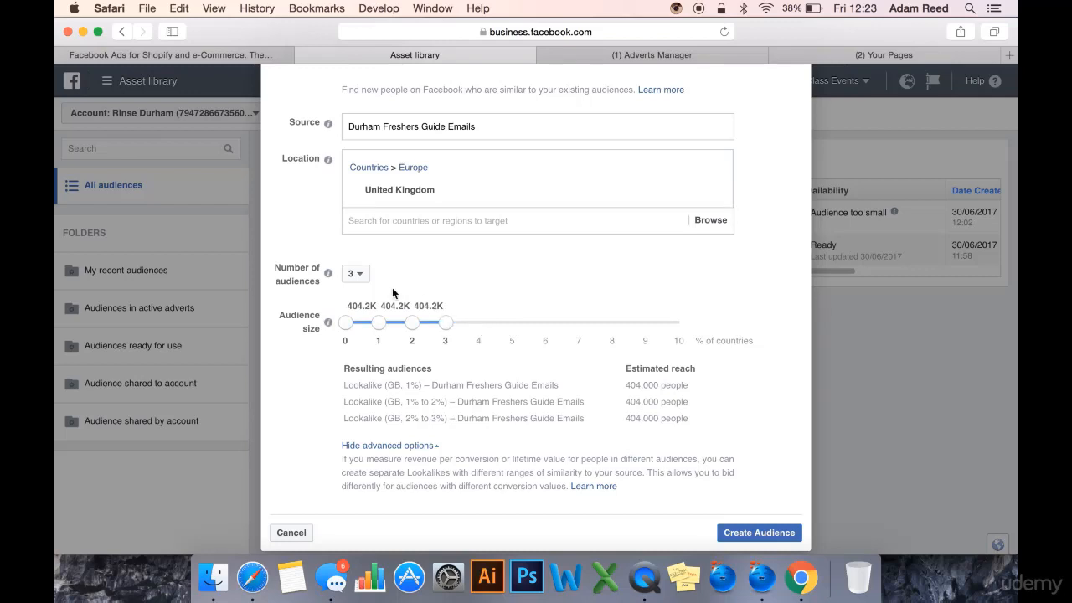
Step: Set the number of lookalike audiences to 5, in 1% tiers up to 5%
{"action": "left_click", "coordinate": [355, 273]}
{"action": "left_click", "coordinate": [363, 367]}
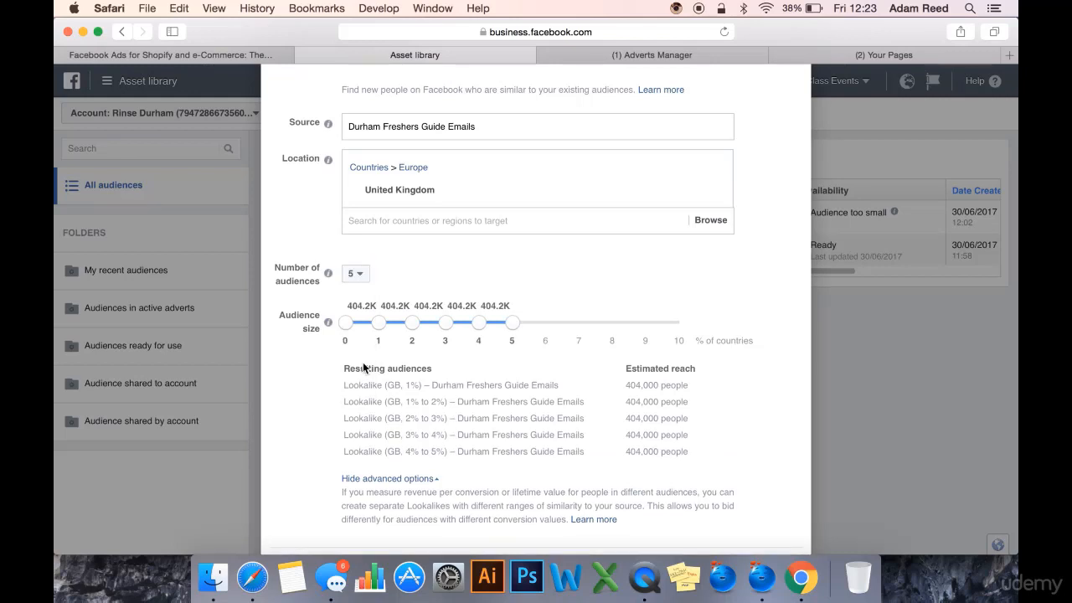
{"action": "left_click", "coordinate": [355, 273]}
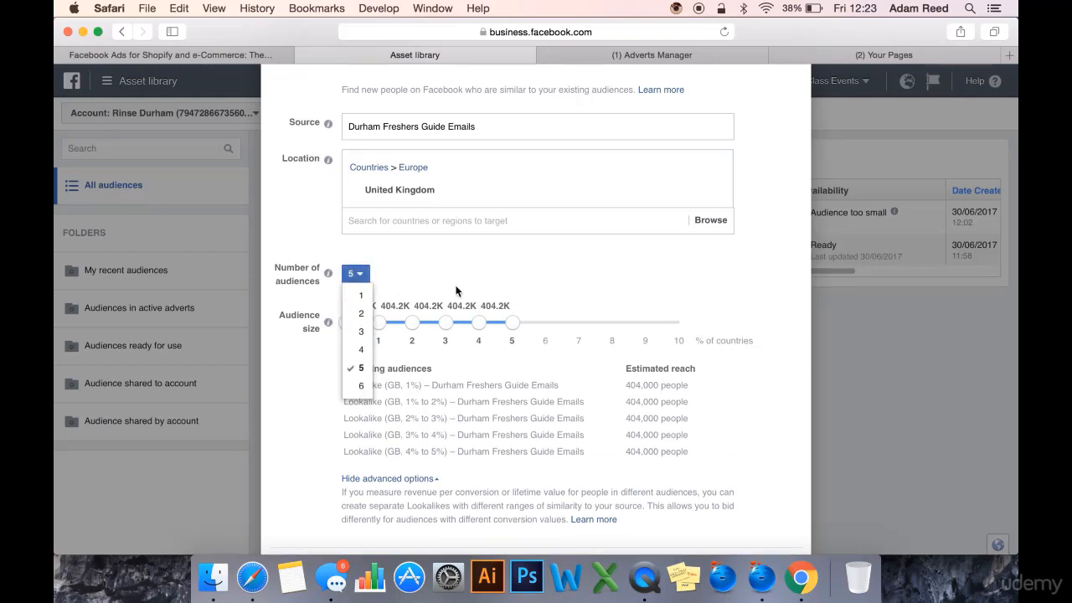
{"action": "left_click", "coordinate": [550, 360]}
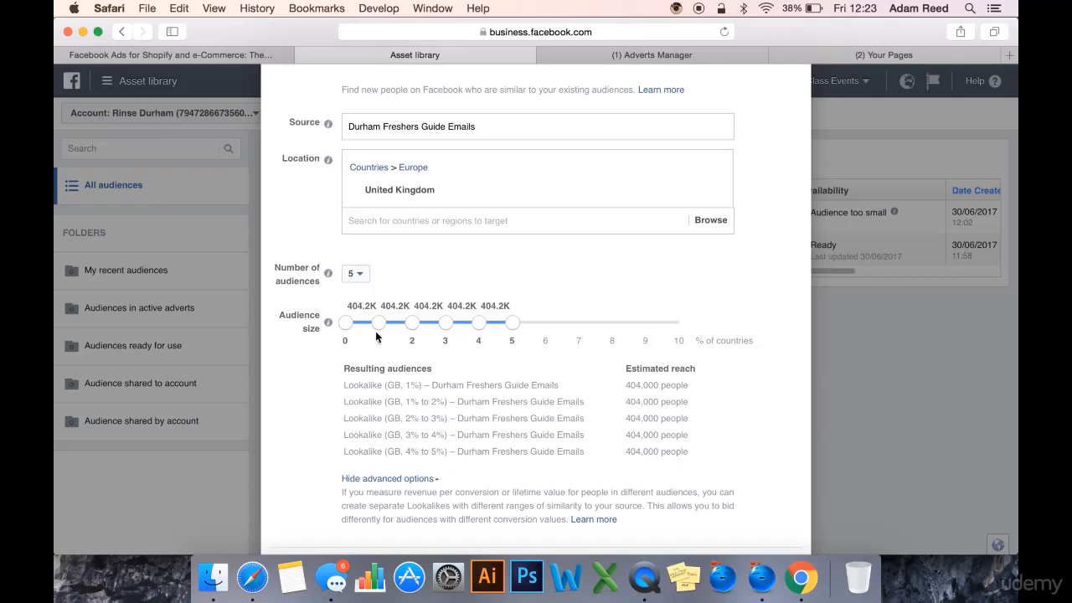
Step: Examine the resulting audiences and their estimated reach for each percentage tier from 1% to 5%
{"action": "mouse_move", "coordinate": [437, 402]}
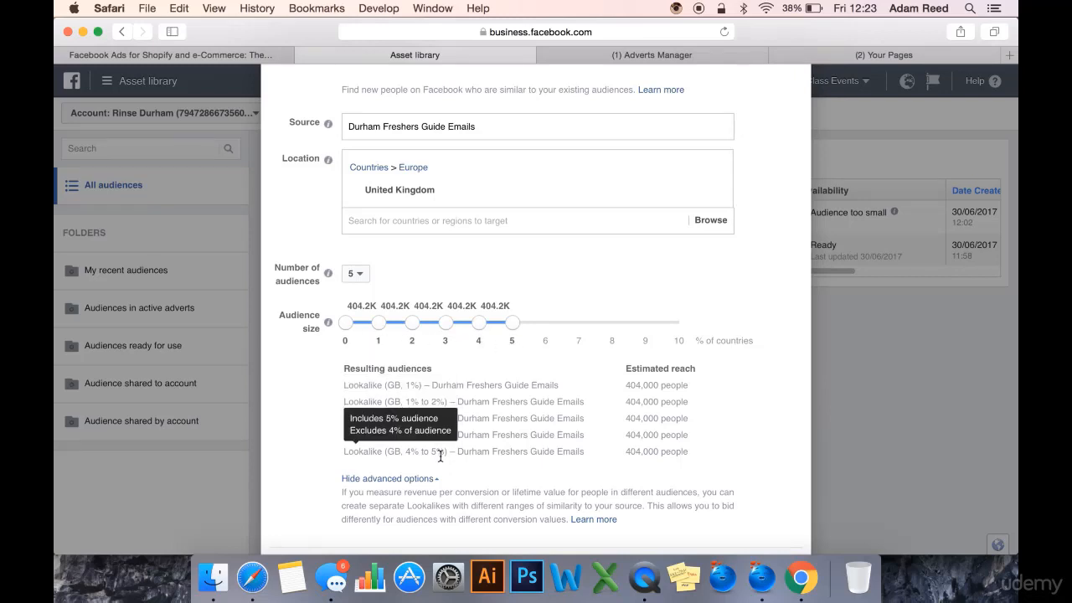
{"action": "scroll", "coordinate": [606, 452], "scroll_direction": "down", "scroll_amount": 2}
{"action": "scroll", "coordinate": [614, 301], "scroll_direction": "up", "scroll_amount": 3}
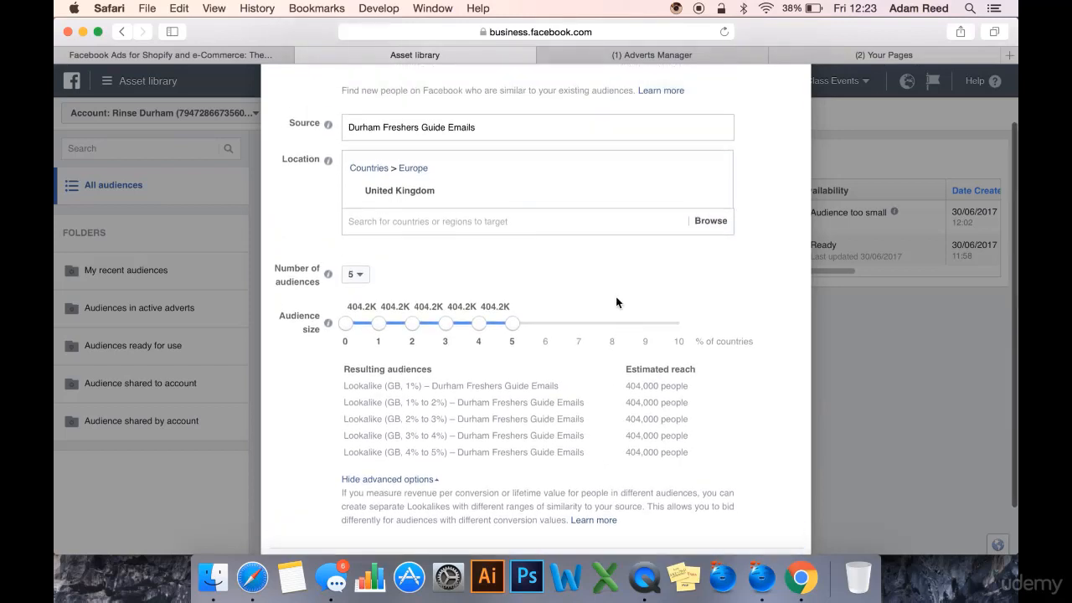
{"action": "scroll", "coordinate": [516, 284], "scroll_direction": "up", "scroll_amount": 1}
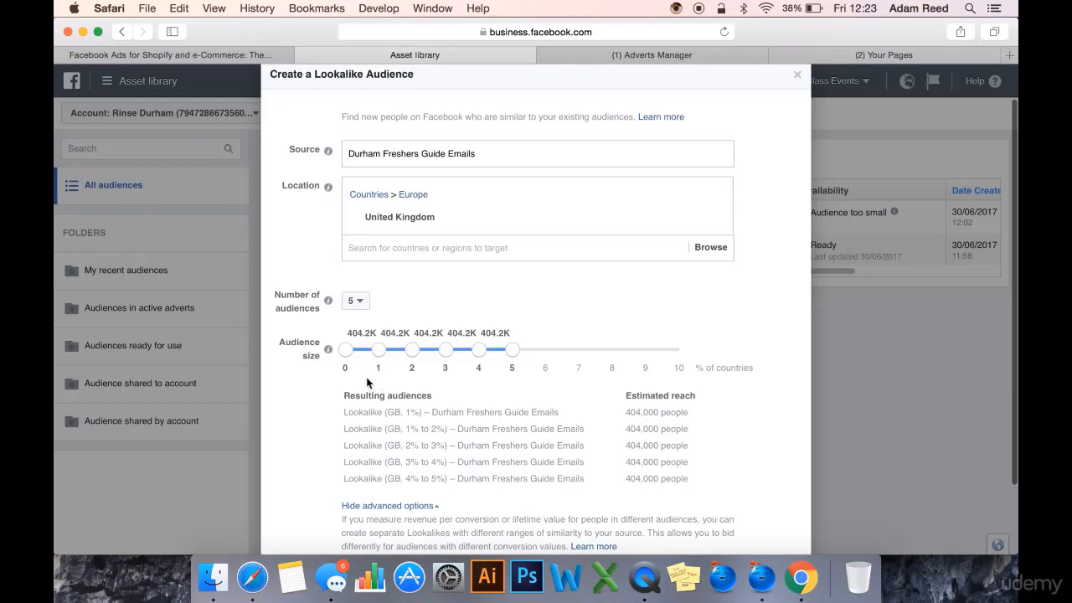
{"action": "scroll", "coordinate": [393, 344], "scroll_direction": "down", "scroll_amount": 1}
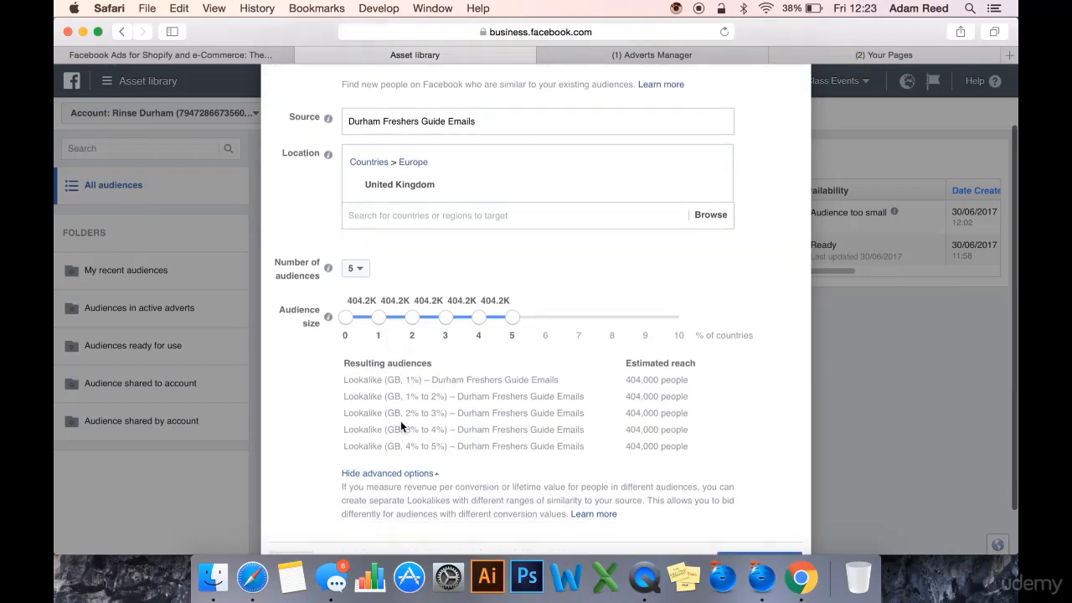
{"action": "mouse_move", "coordinate": [392, 415]}
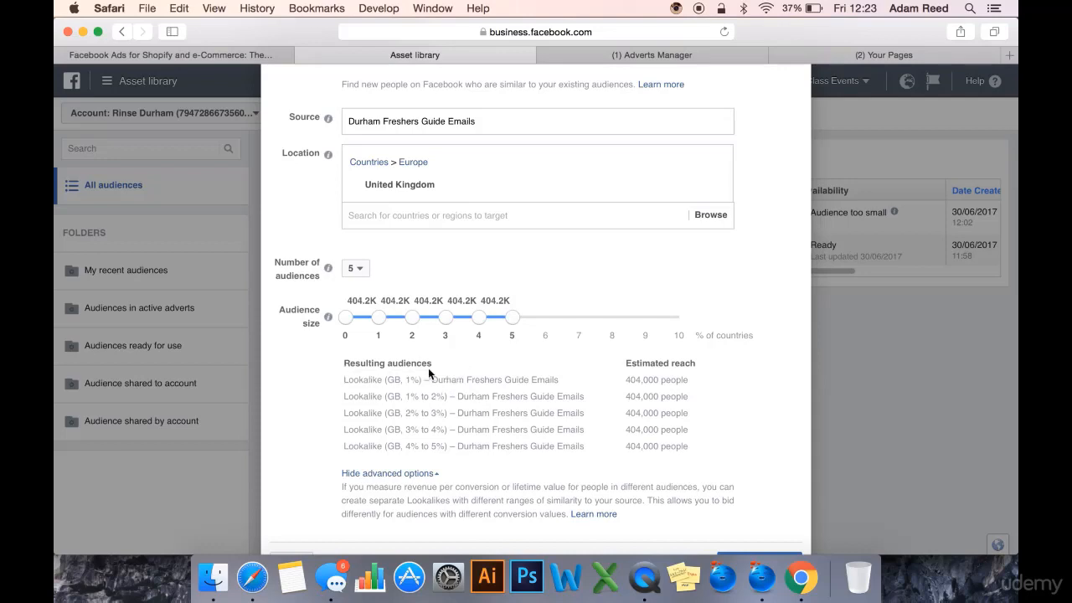
{"action": "scroll", "coordinate": [366, 430], "scroll_direction": "down", "scroll_amount": 1}
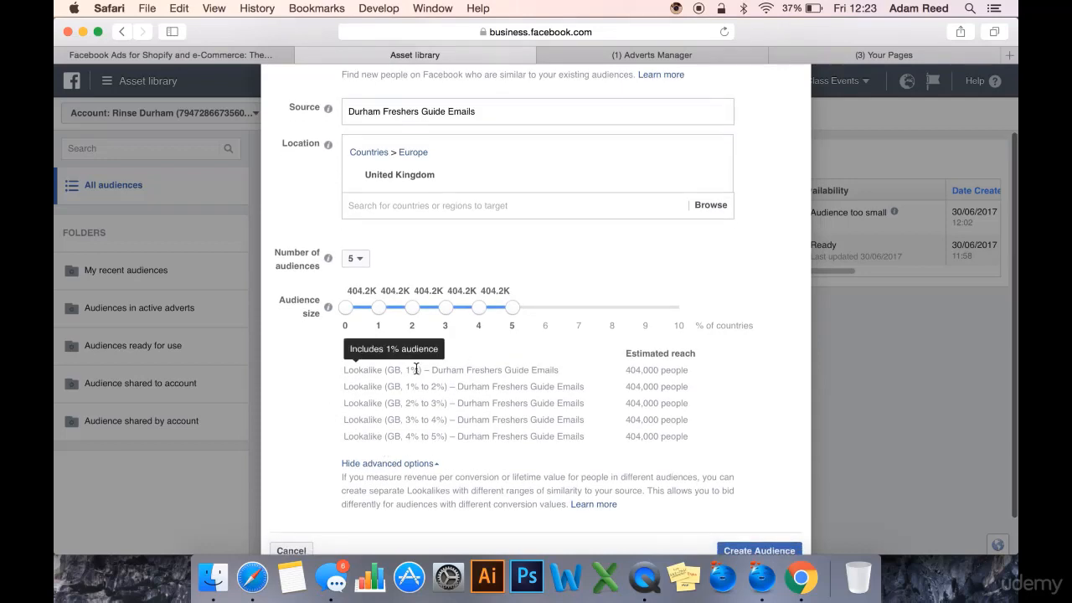
{"action": "left_click_drag", "start_coordinate": [420, 370], "coordinate": [333, 373]}
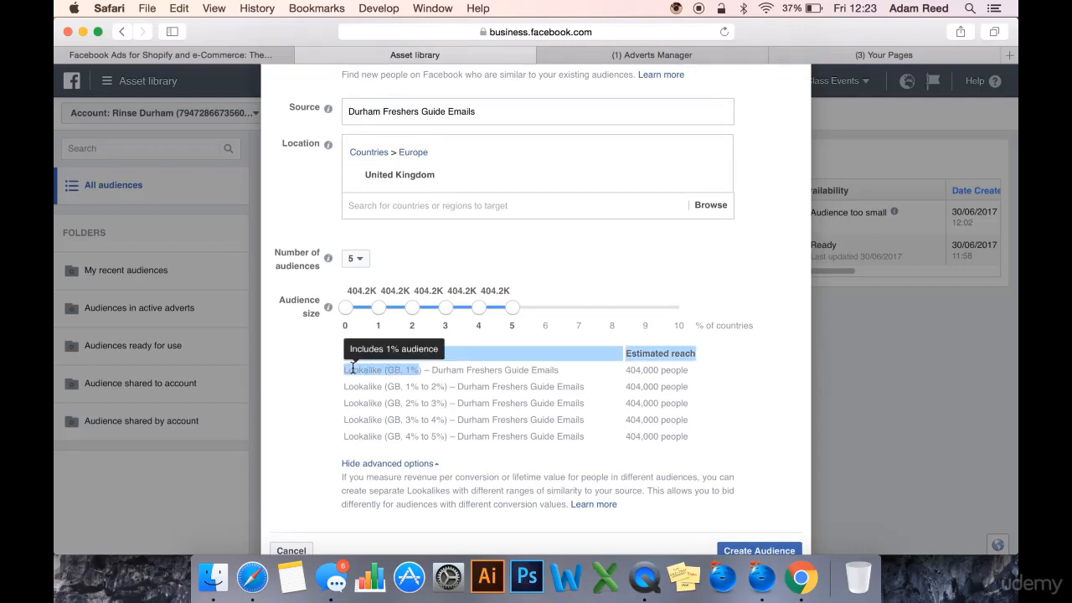
{"action": "left_click", "coordinate": [357, 368]}
{"action": "left_click_drag", "start_coordinate": [451, 437], "coordinate": [382, 444]}
{"action": "left_click", "coordinate": [414, 444]}
{"action": "scroll", "coordinate": [456, 441], "scroll_direction": "down", "scroll_amount": 1}
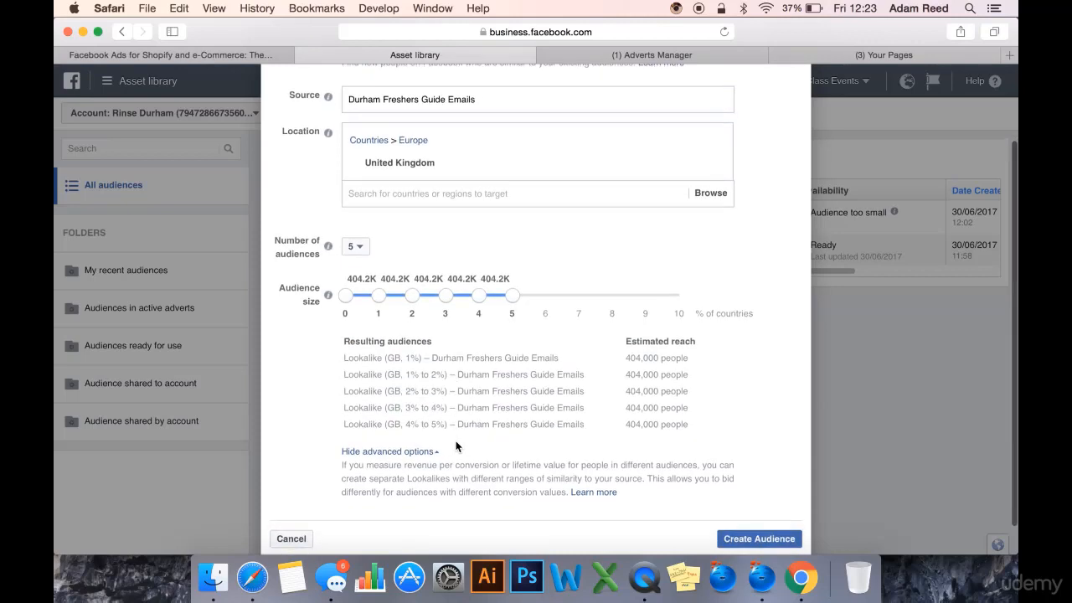
{"action": "scroll", "coordinate": [313, 411], "scroll_direction": "down", "scroll_amount": 1}
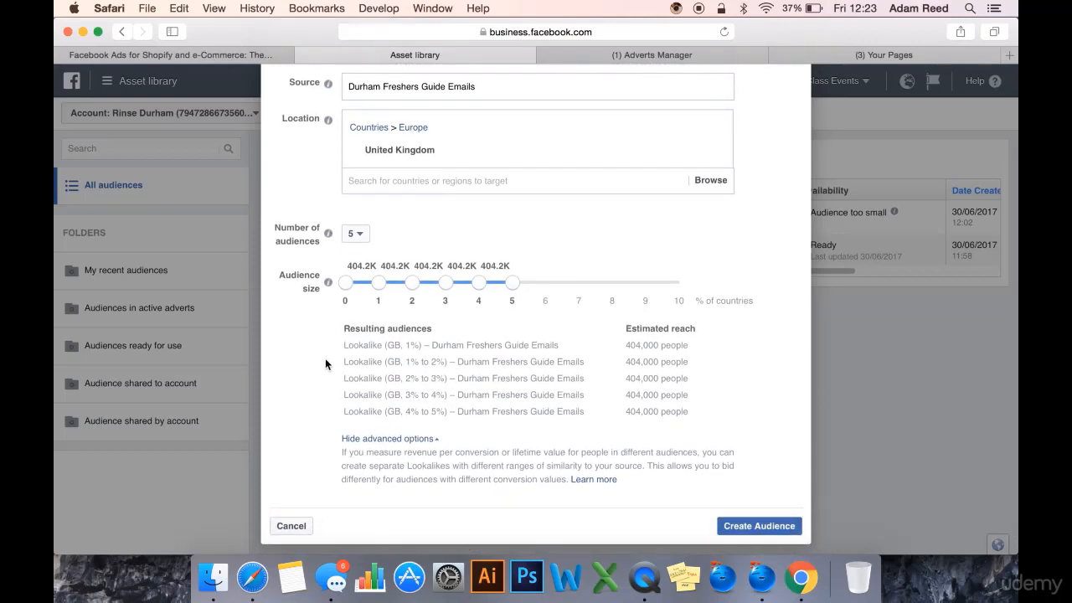
Step: Recheck the source and location settings, and create the five United Kingdom lookalike audiences
{"action": "scroll", "coordinate": [768, 250], "scroll_direction": "up", "scroll_amount": 3}
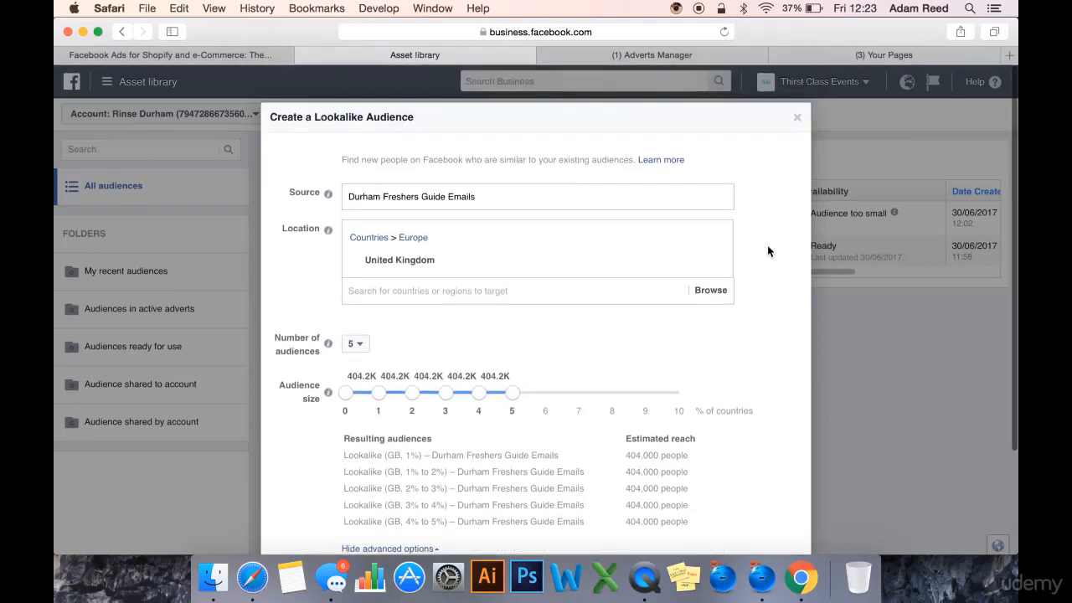
{"action": "scroll", "coordinate": [768, 249], "scroll_direction": "down", "scroll_amount": 3}
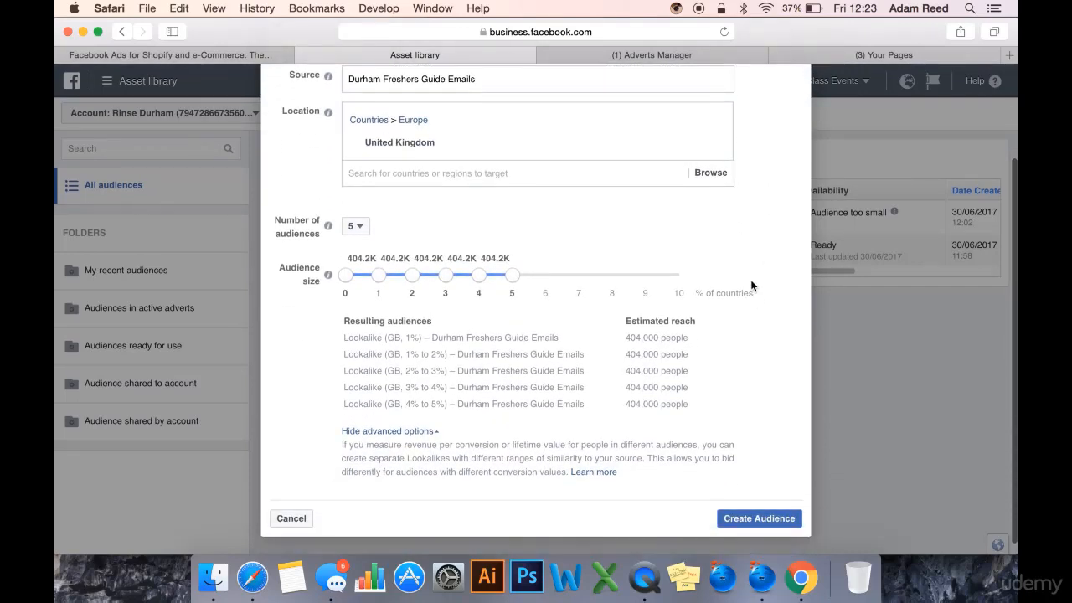
{"action": "scroll", "coordinate": [739, 268], "scroll_direction": "up", "scroll_amount": 3}
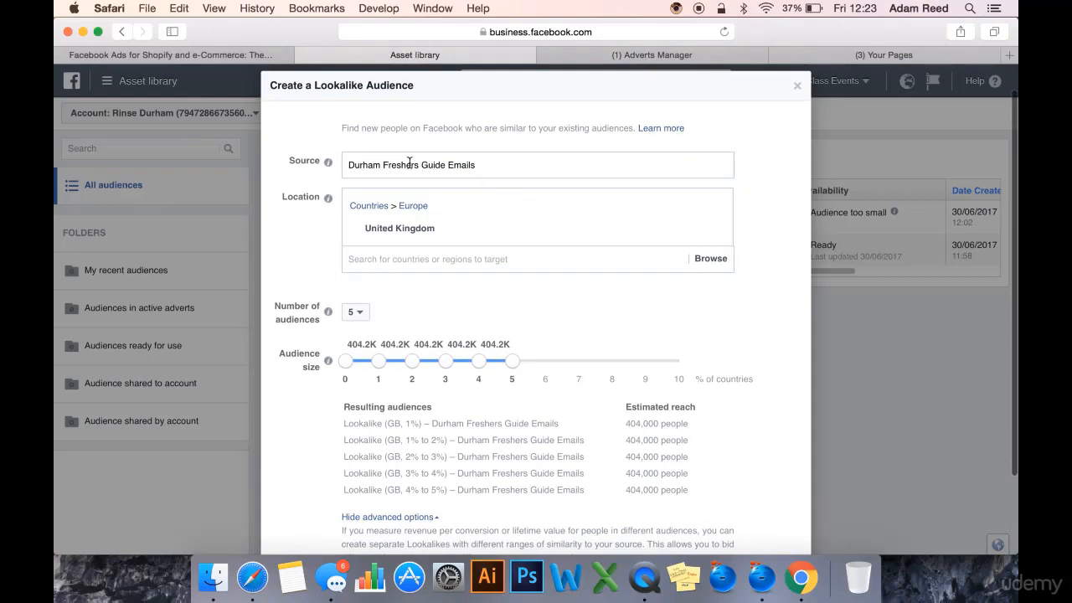
{"action": "scroll", "coordinate": [518, 361], "scroll_direction": "down", "scroll_amount": 3}
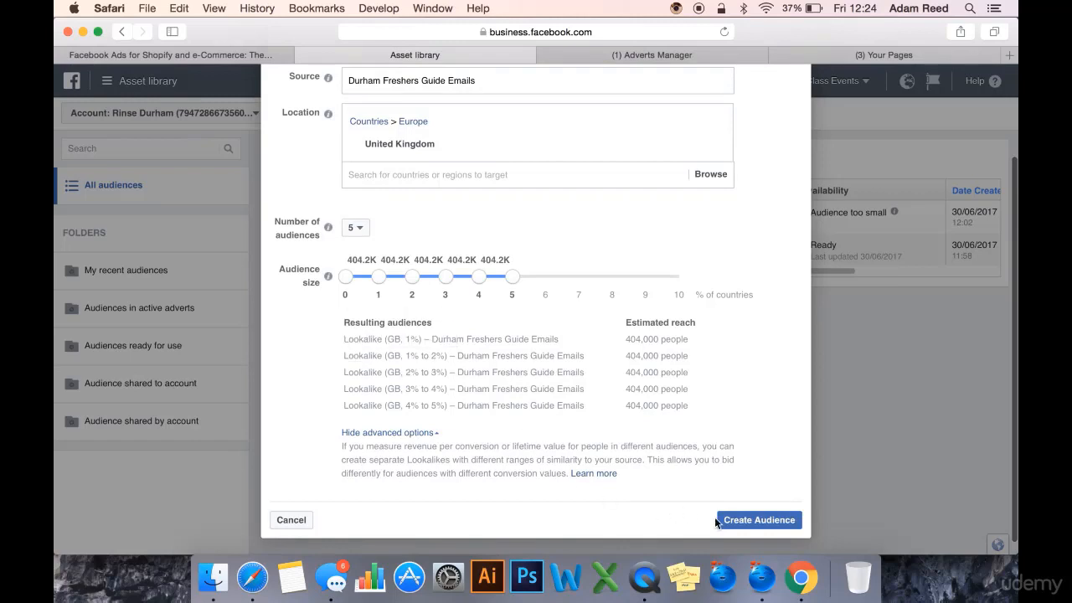
{"action": "left_click", "coordinate": [745, 521]}
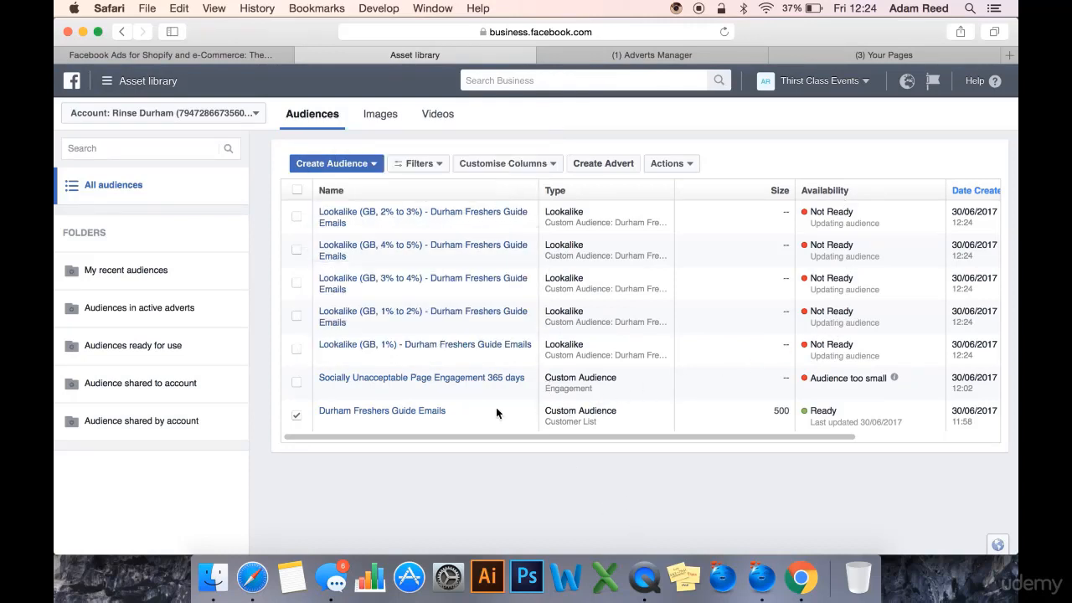
Step: Start another lookalike audience from the Durham Freshers Guide Emails custom audience
{"action": "left_click", "coordinate": [677, 167]}
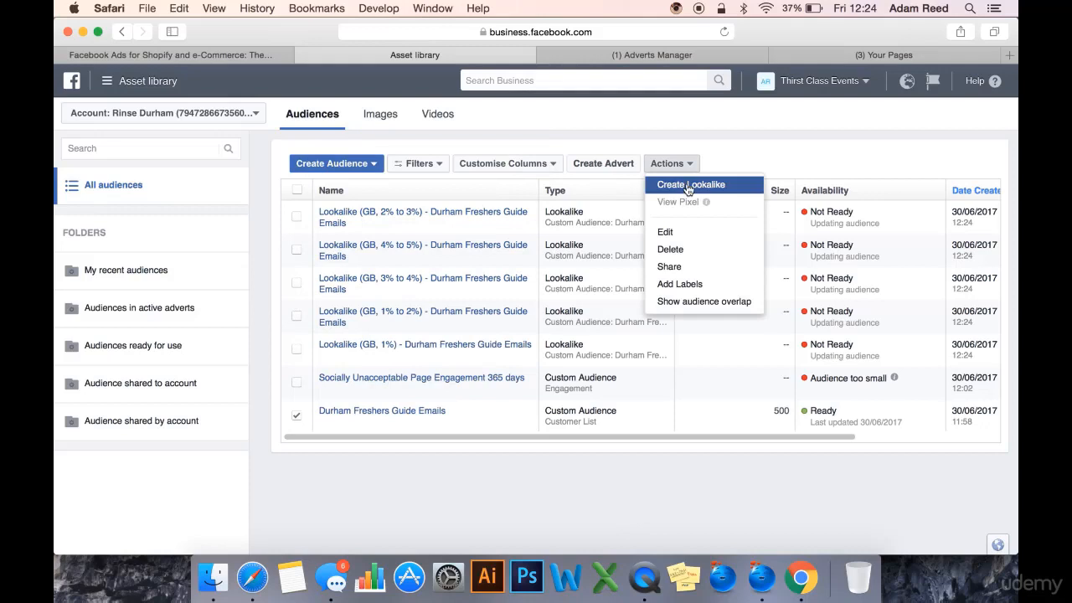
{"action": "left_click", "coordinate": [688, 186]}
{"action": "left_click", "coordinate": [512, 231]}
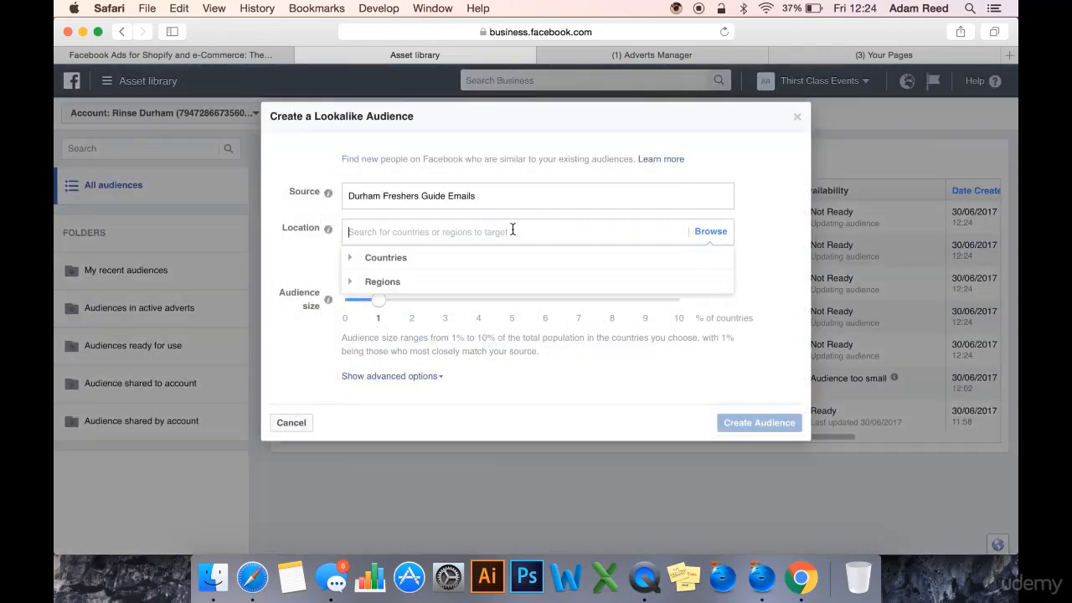
{"action": "type", "text": "united"}
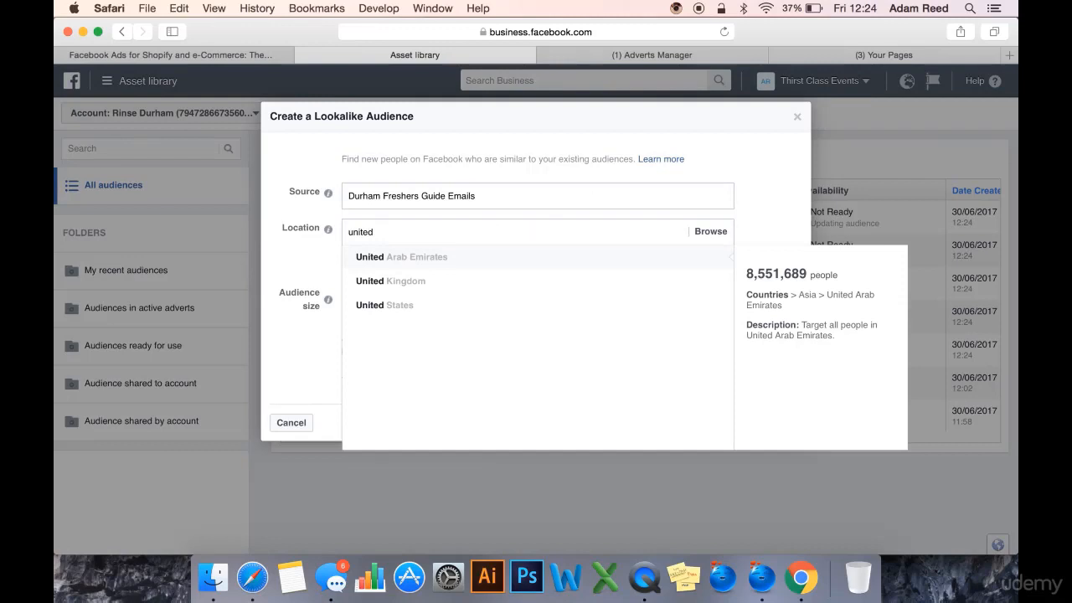
{"action": "key", "text": "Down"}
{"action": "key", "text": "Return"}
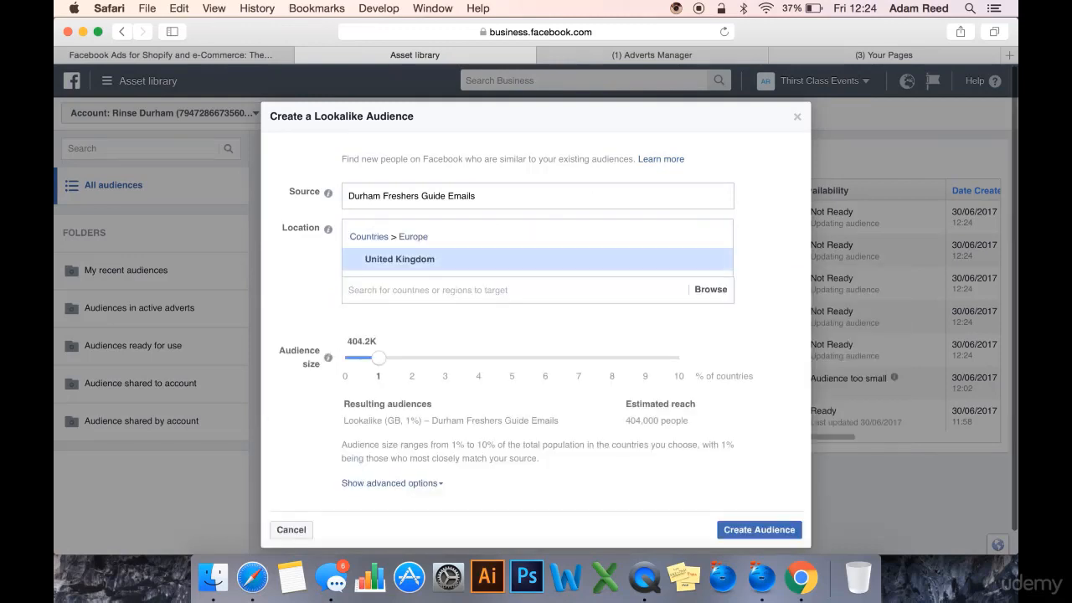
{"action": "left_click", "coordinate": [714, 261]}
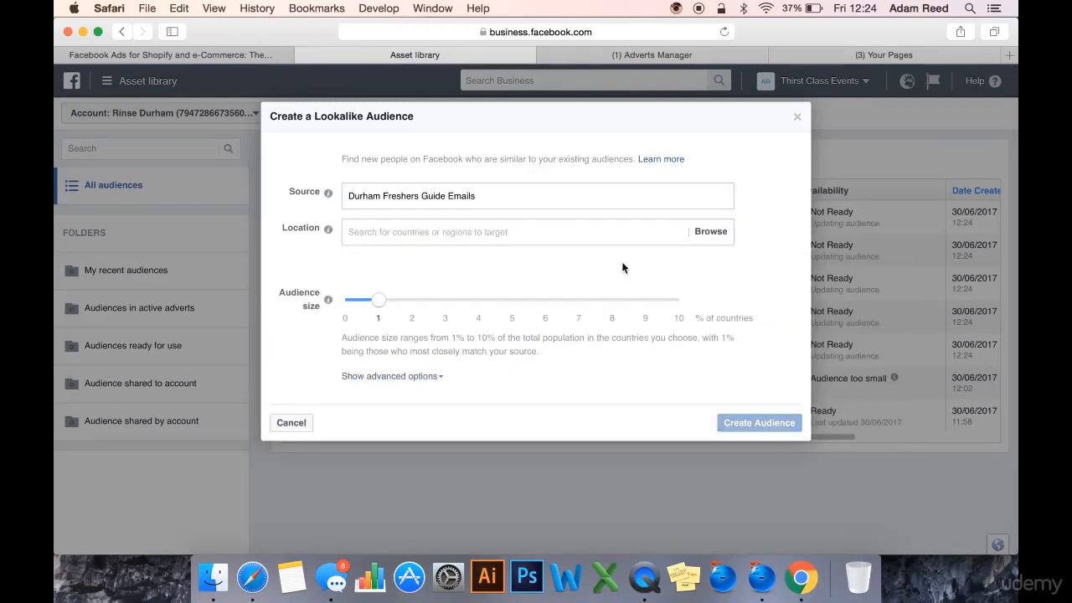
Step: Add United States and United Kingdom as target locations for the new lookalike audience
{"action": "type", "text": "united st"}
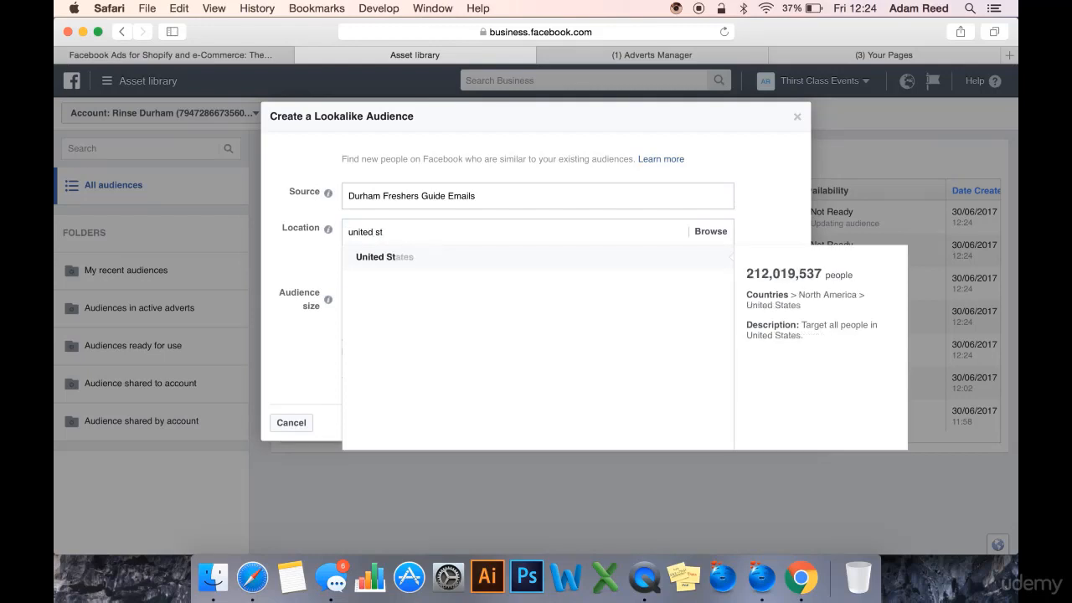
{"action": "key", "text": "Return"}
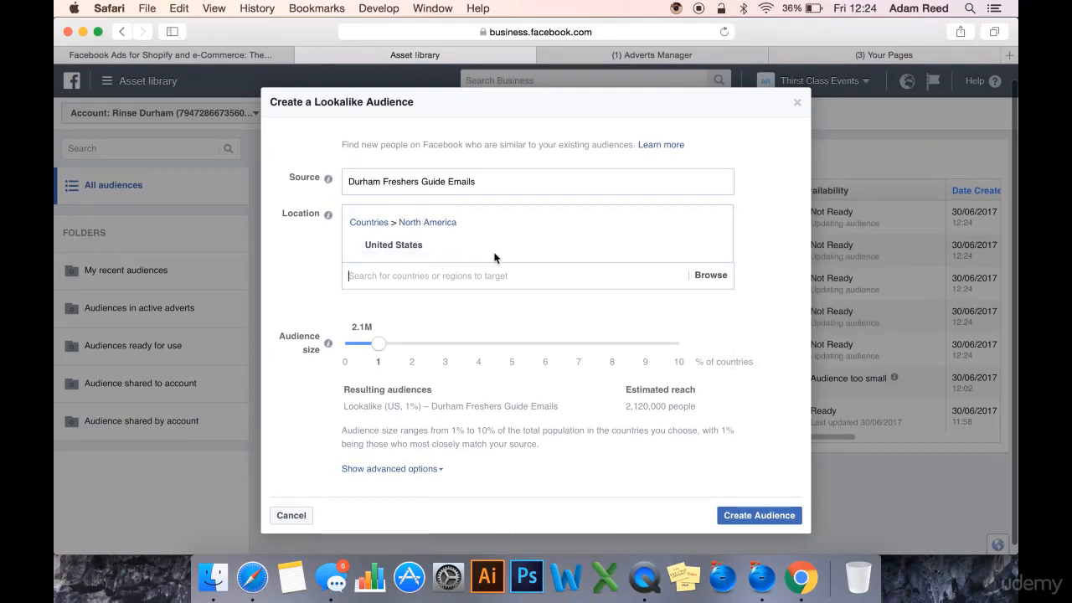
{"action": "type", "text": "united"}
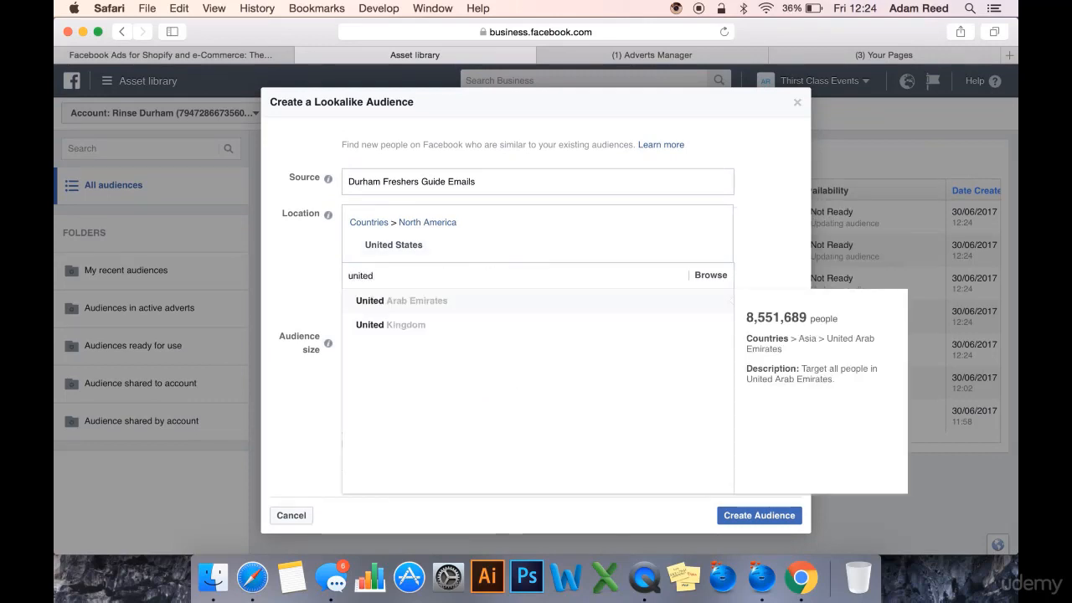
{"action": "key", "text": "Down"}
{"action": "key", "text": "Return"}
Step: Add Canada and Australia to the lookalike audience's target locations
{"action": "type", "text": "canda"}
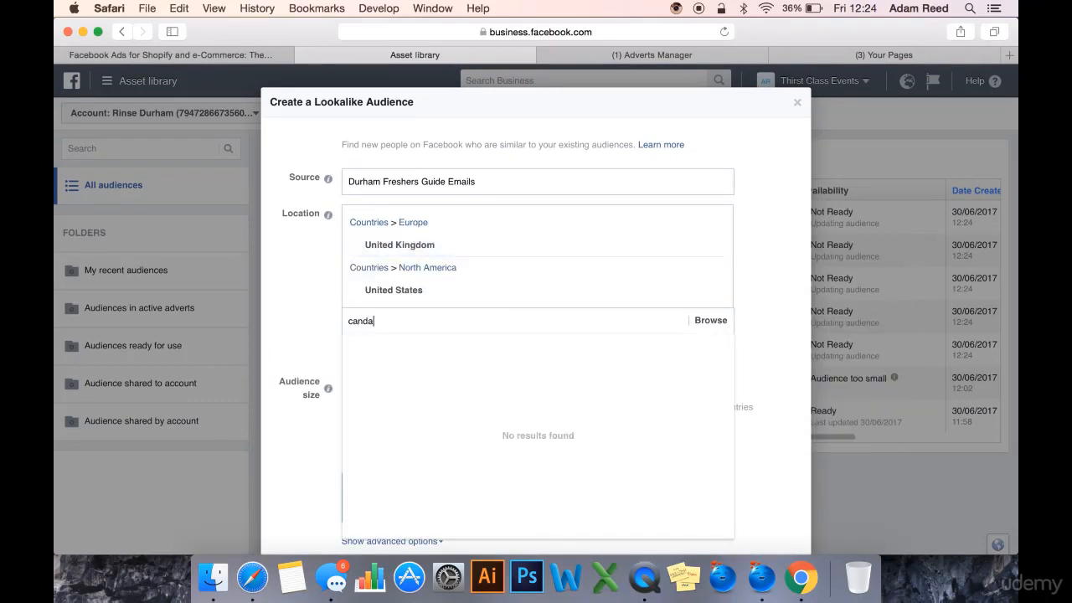
{"action": "key", "text": "Return"}
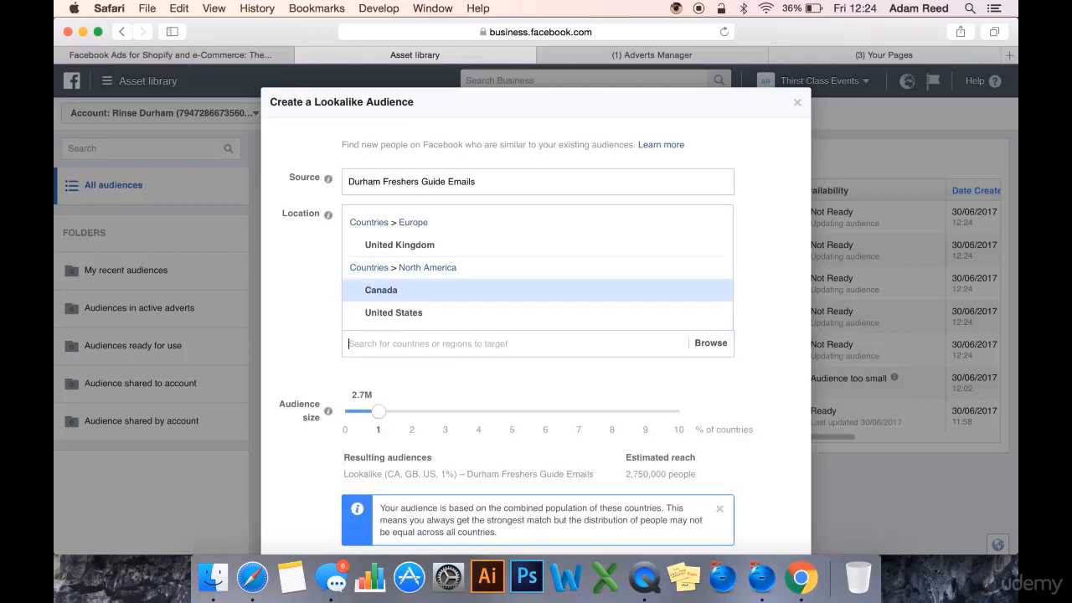
{"action": "type", "text": "australia"}
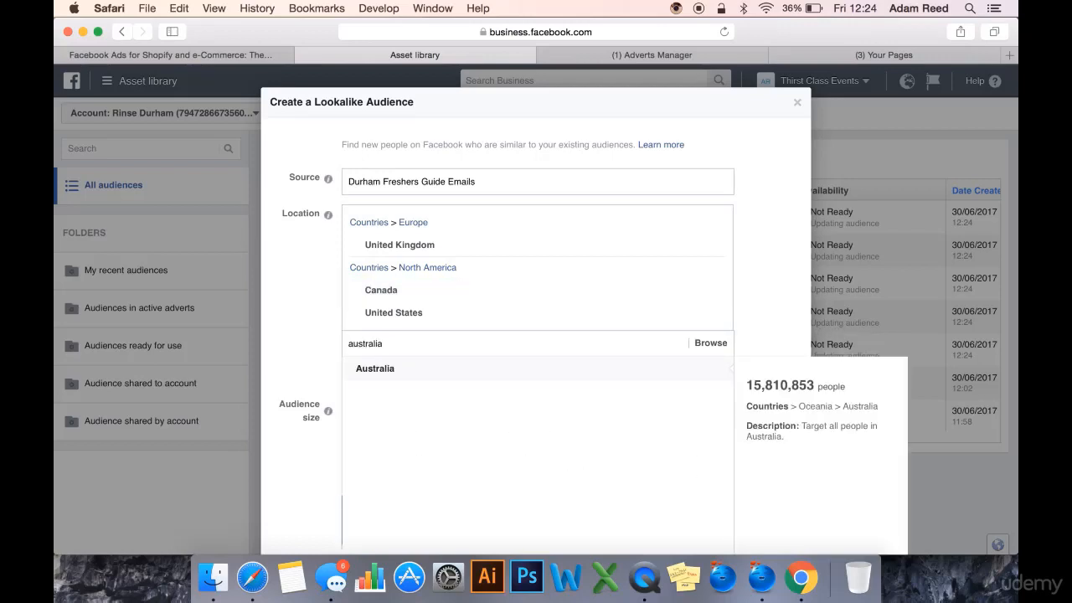
{"action": "left_click", "coordinate": [657, 372]}
Step: Using the advanced options, create three lookalike audiences for the four countries in 1% tiers up to 3%
{"action": "scroll", "coordinate": [520, 376], "scroll_direction": "down", "scroll_amount": 5}
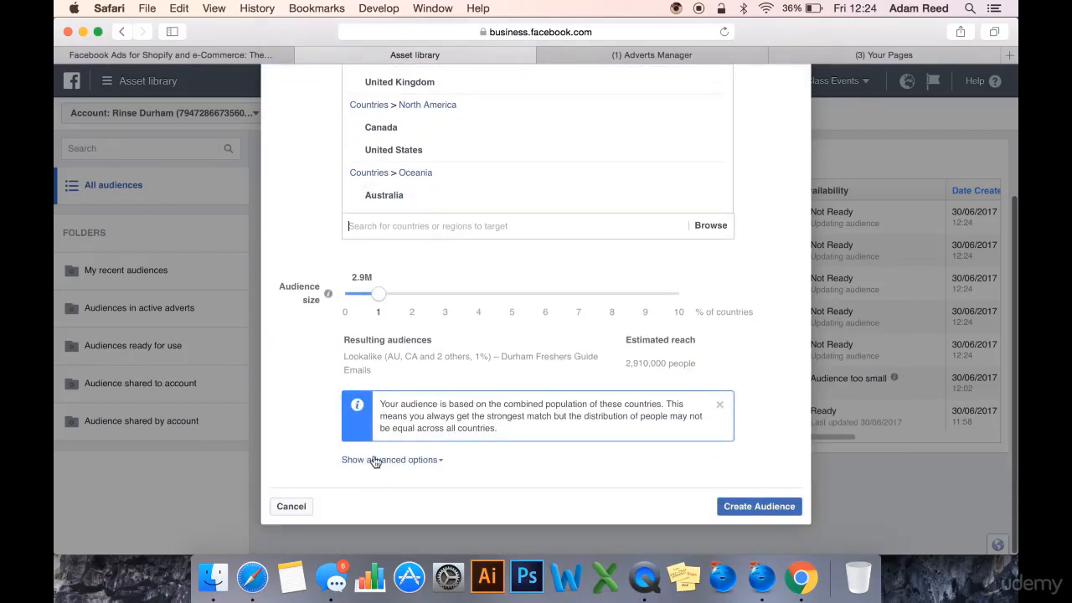
{"action": "left_click", "coordinate": [374, 459]}
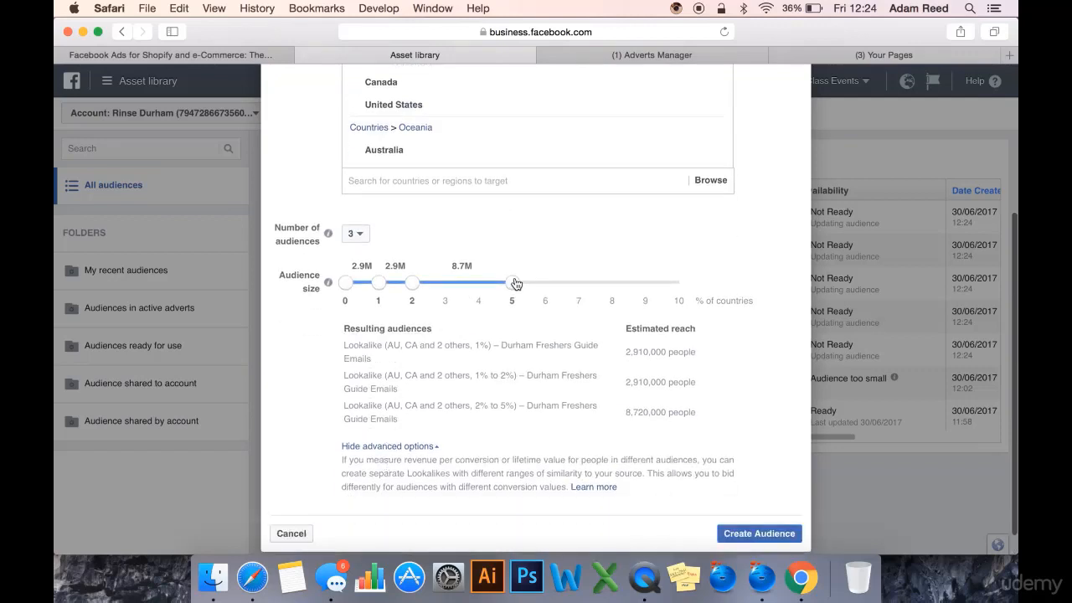
{"action": "left_click_drag", "start_coordinate": [516, 284], "coordinate": [444, 283]}
{"action": "scroll", "coordinate": [493, 376], "scroll_direction": "down", "scroll_amount": 2}
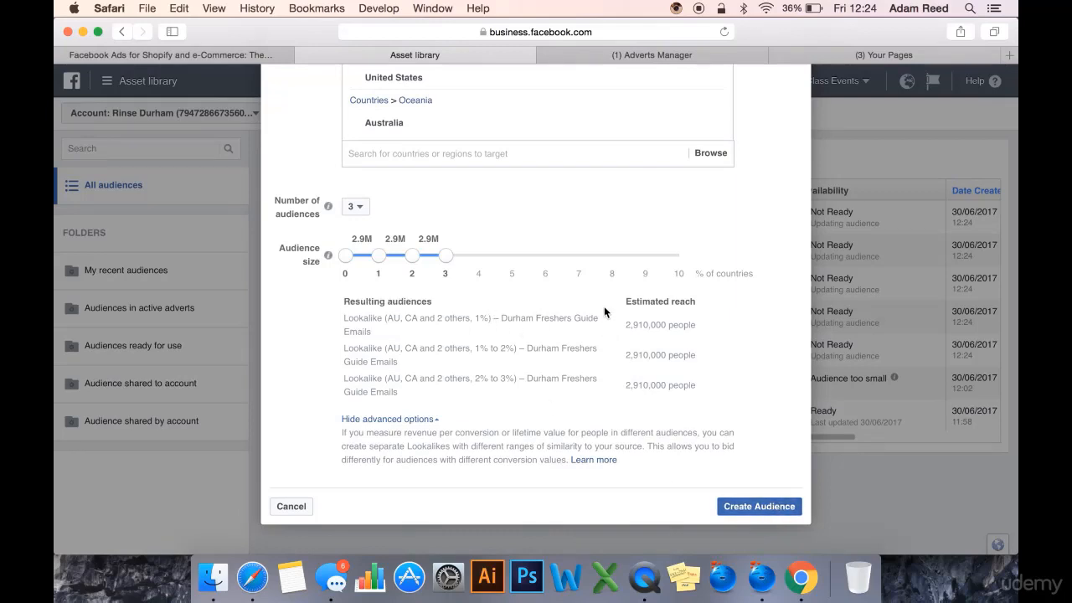
{"action": "left_click", "coordinate": [759, 506]}
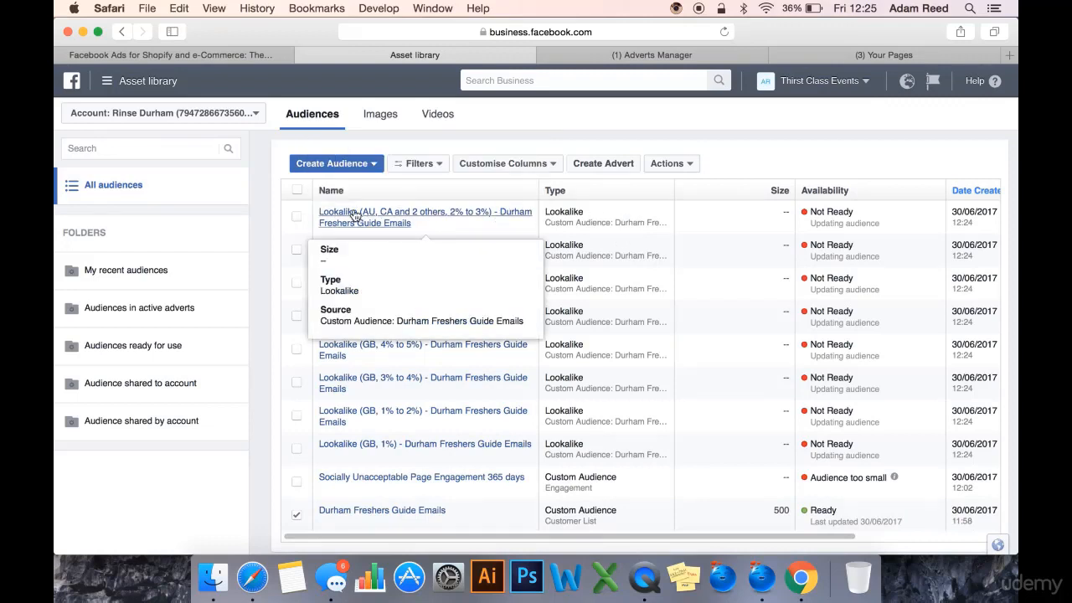
Step: Check which actions are available with the four-country 2% to 3% lookalike audience selected in the audience list
{"action": "left_click", "coordinate": [296, 219]}
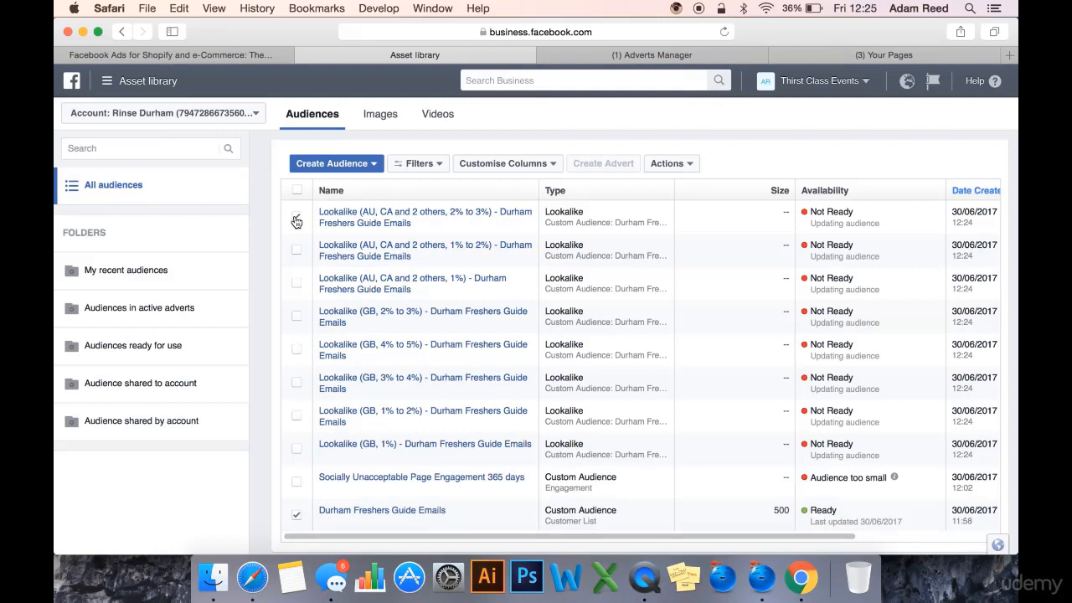
{"action": "left_click", "coordinate": [668, 163]}
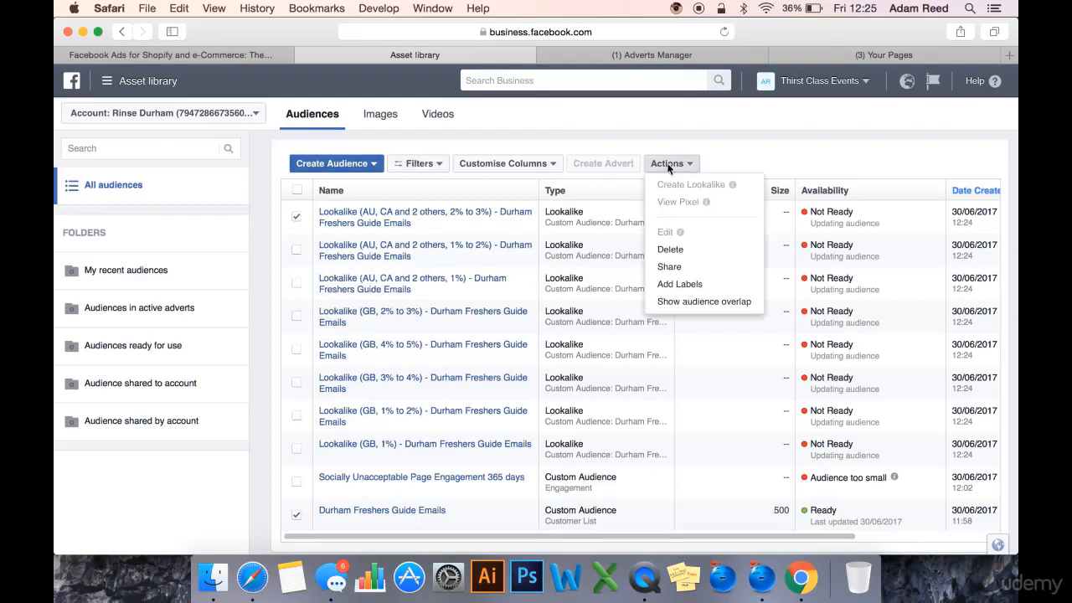
{"action": "left_click", "coordinate": [813, 172]}
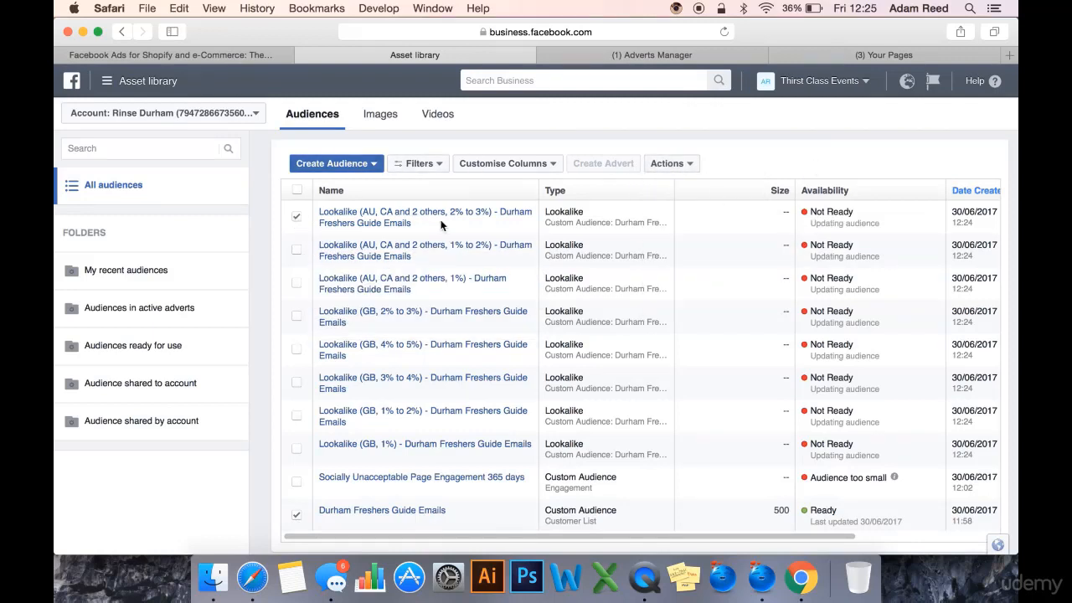
{"action": "left_click", "coordinate": [296, 217]}
Step: Examine the details of the four-country 1% lookalike audience, including the countries it covers
{"action": "mouse_move", "coordinate": [432, 291]}
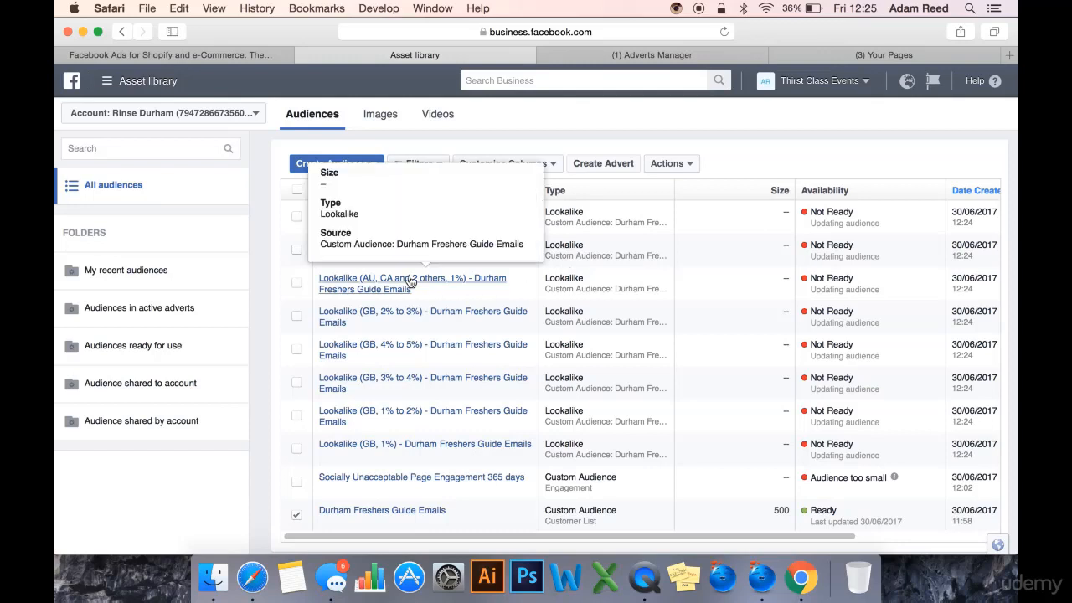
{"action": "left_click", "coordinate": [372, 285]}
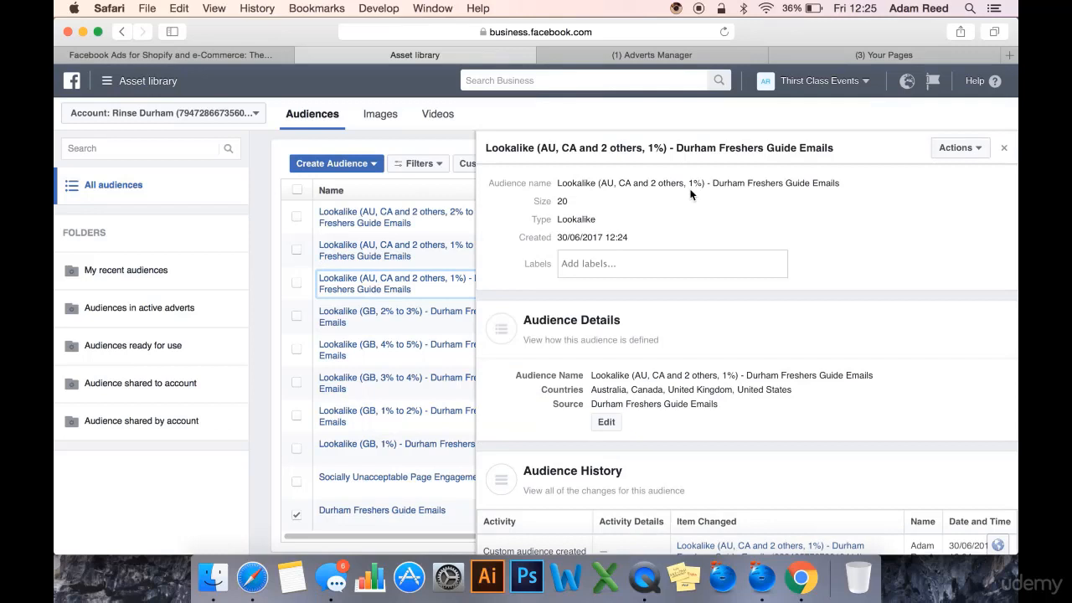
{"action": "left_click_drag", "start_coordinate": [792, 389], "coordinate": [592, 390]}
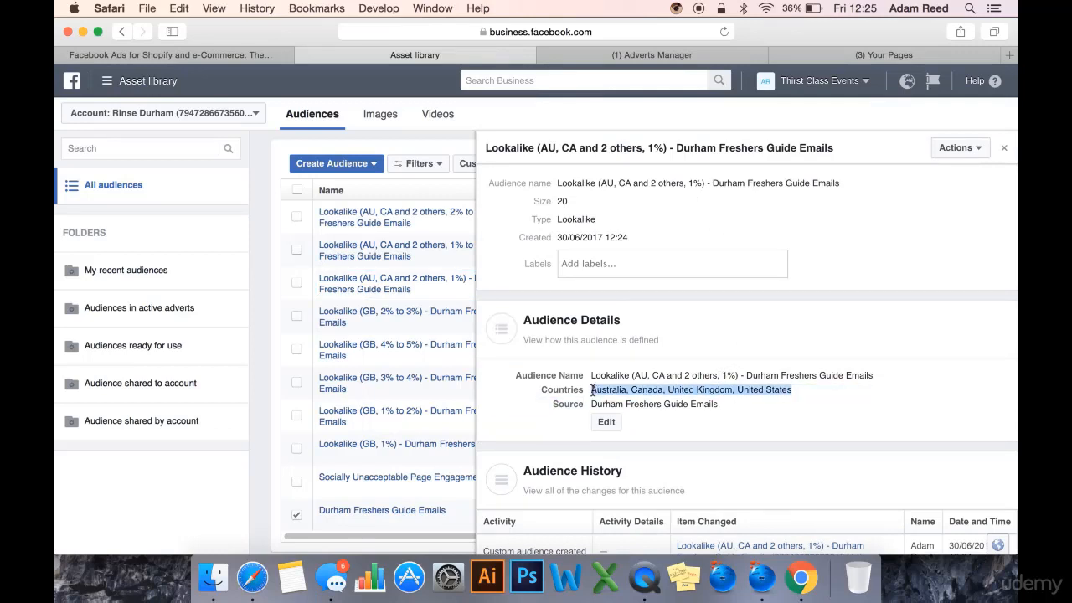
{"action": "left_click", "coordinate": [760, 399]}
{"action": "scroll", "coordinate": [760, 400], "scroll_direction": "down", "scroll_amount": 1}
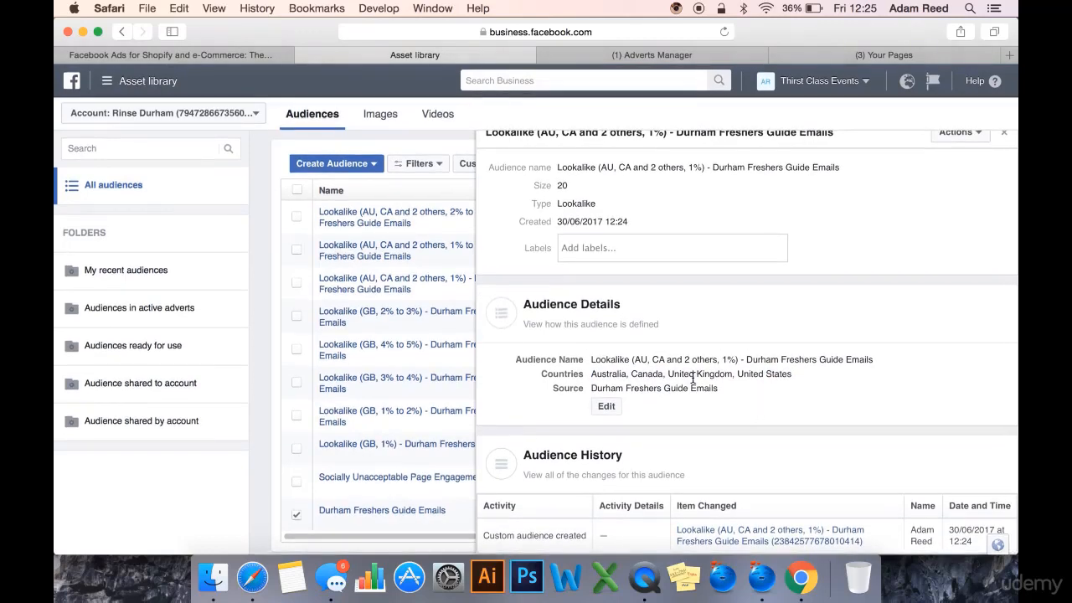
{"action": "left_click_drag", "start_coordinate": [793, 374], "coordinate": [591, 375]}
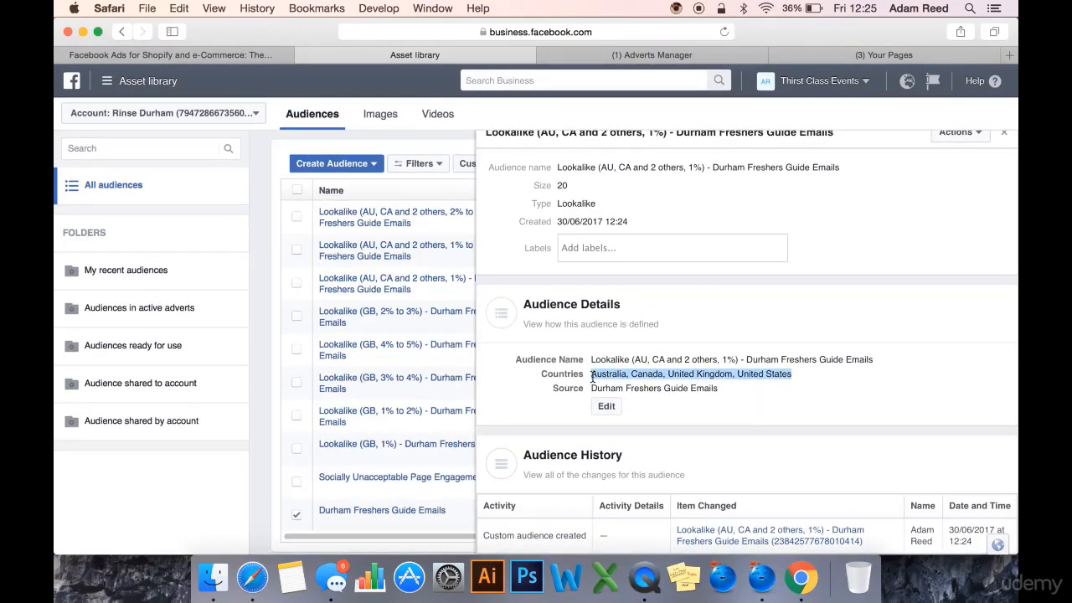
{"action": "left_click_drag", "start_coordinate": [873, 359], "coordinate": [596, 375]}
{"action": "left_click", "coordinate": [635, 377]}
{"action": "left_click", "coordinate": [599, 374]}
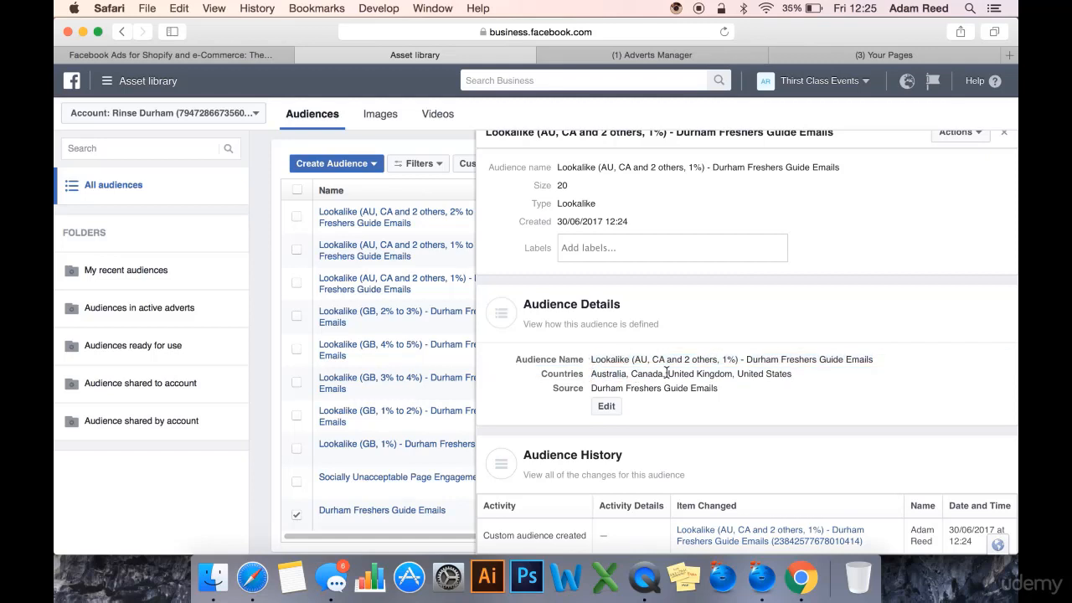
{"action": "left_click_drag", "start_coordinate": [668, 374], "coordinate": [628, 373]}
{"action": "left_click", "coordinate": [698, 374]}
{"action": "left_click_drag", "start_coordinate": [734, 373], "coordinate": [675, 372]}
{"action": "left_click", "coordinate": [605, 374]}
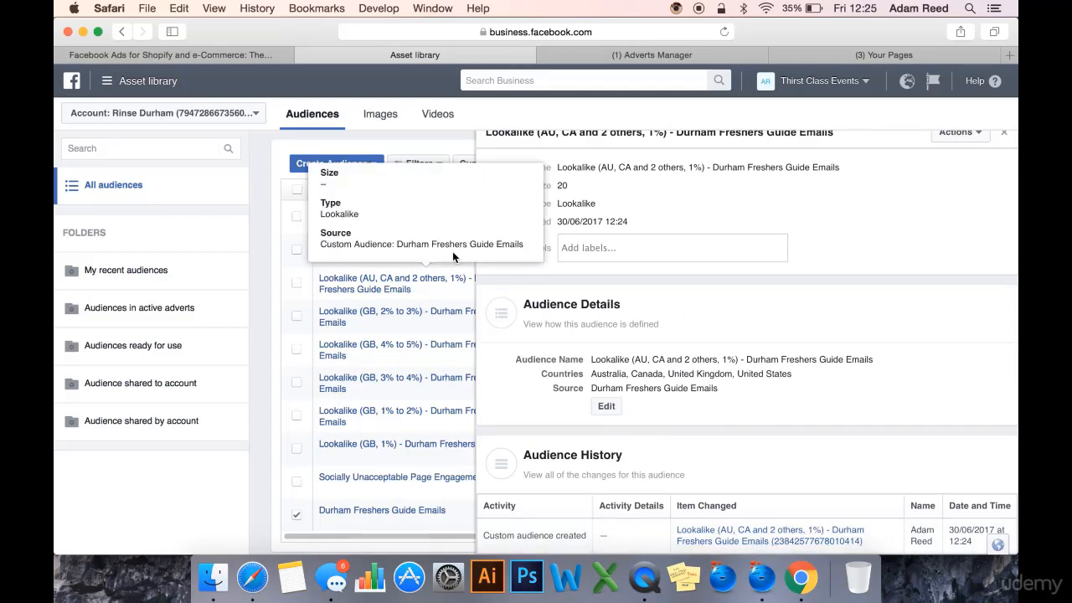
{"action": "left_click", "coordinate": [1004, 132]}
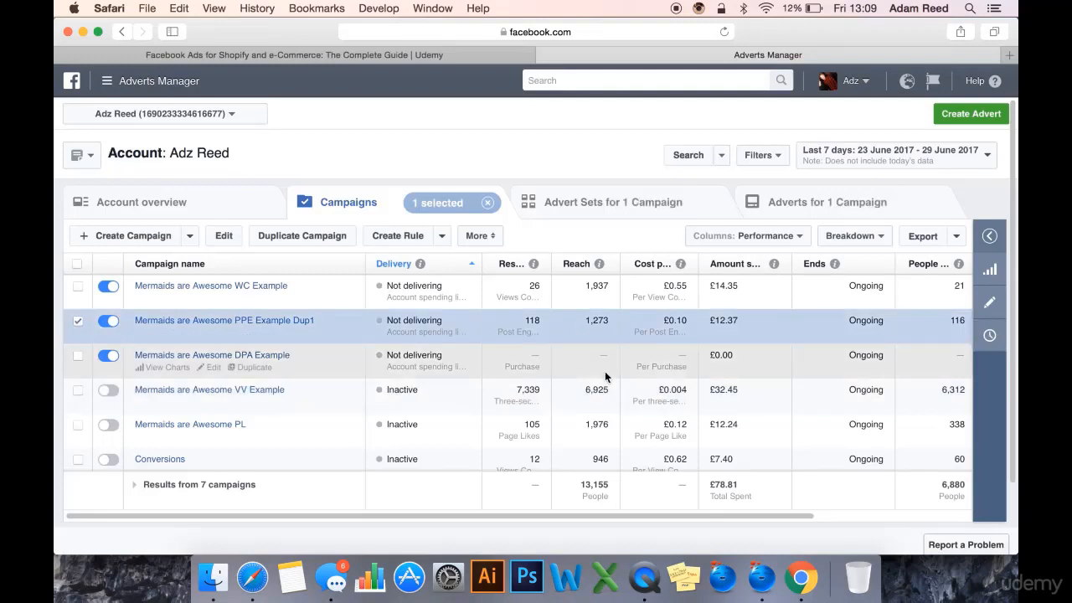
{"action": "left_click", "coordinate": [605, 373]}
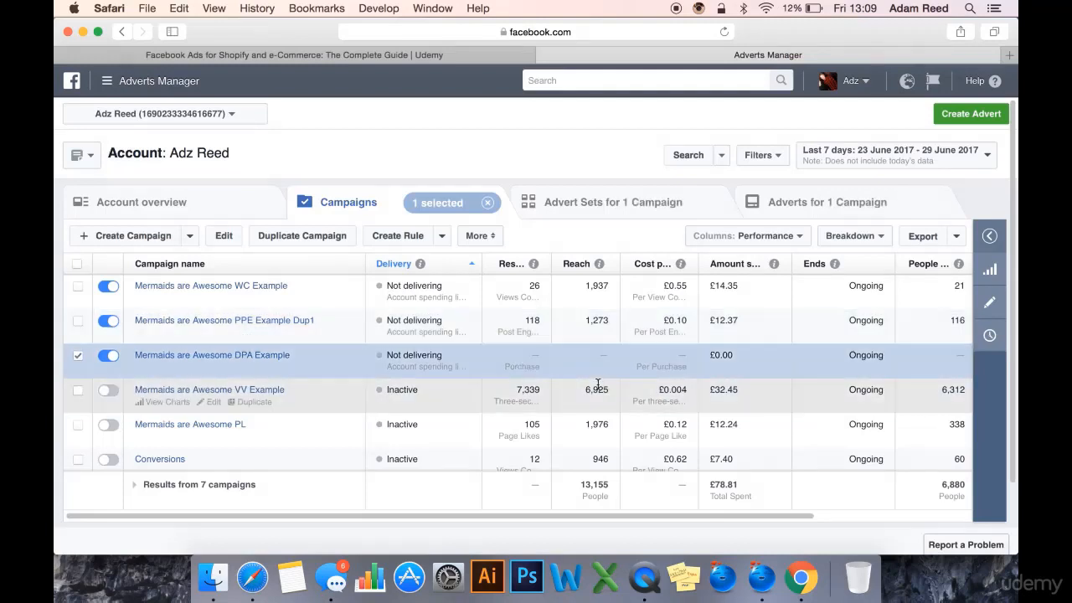
{"action": "left_click", "coordinate": [592, 393]}
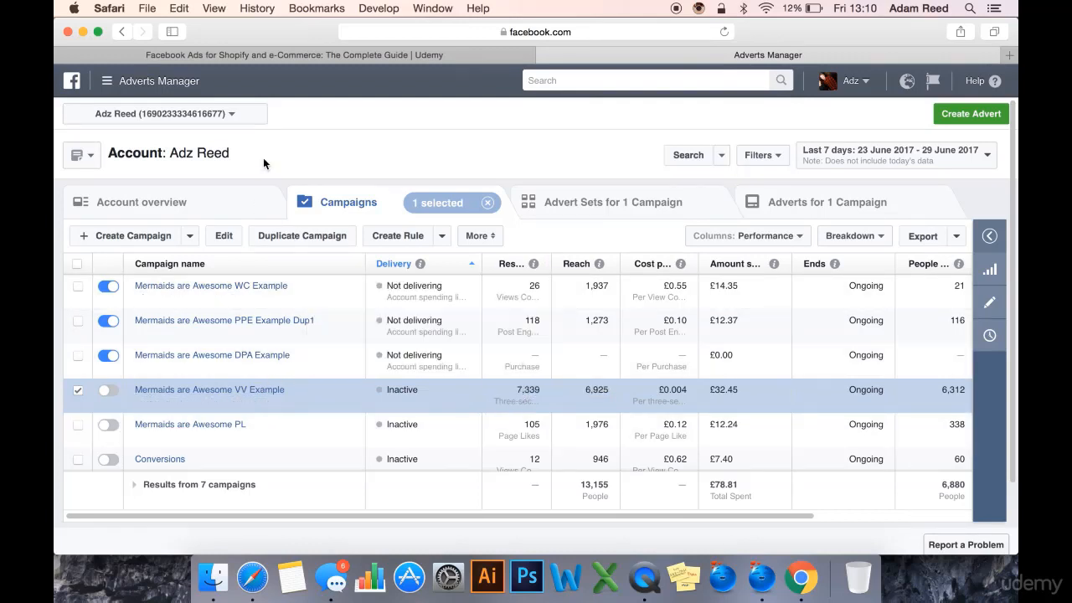
Step: Go from the campaign list to the ad account's Audiences page
{"action": "left_click", "coordinate": [180, 80]}
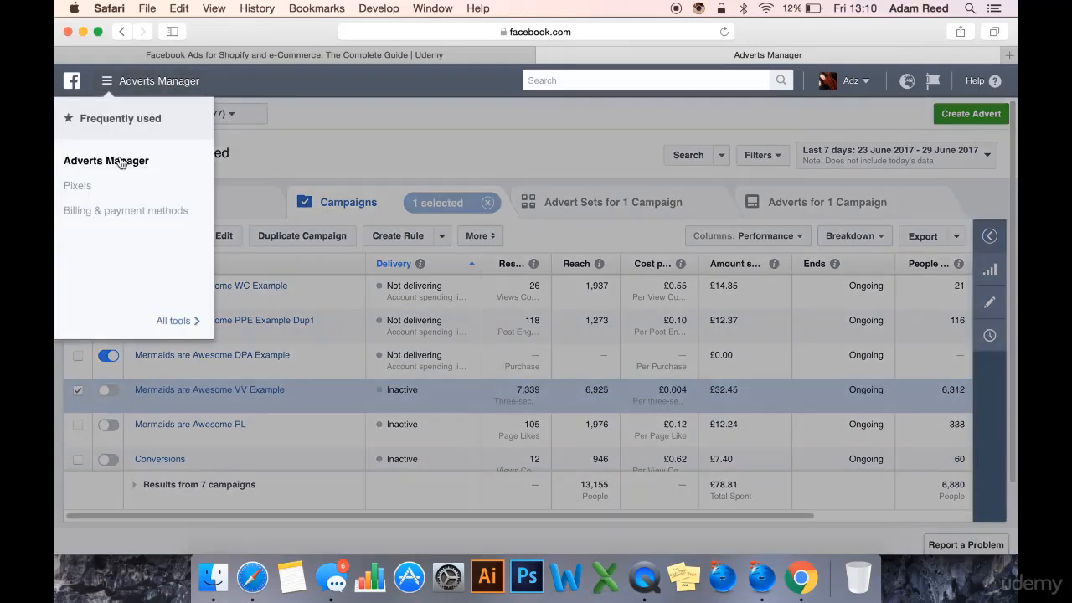
{"action": "left_click", "coordinate": [165, 323]}
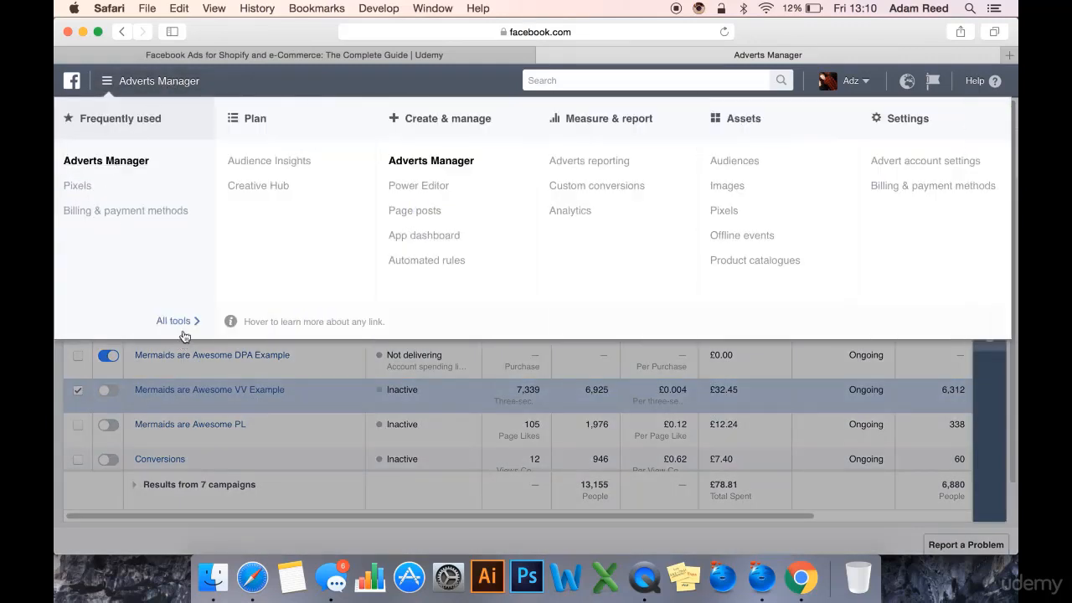
{"action": "left_click", "coordinate": [732, 162]}
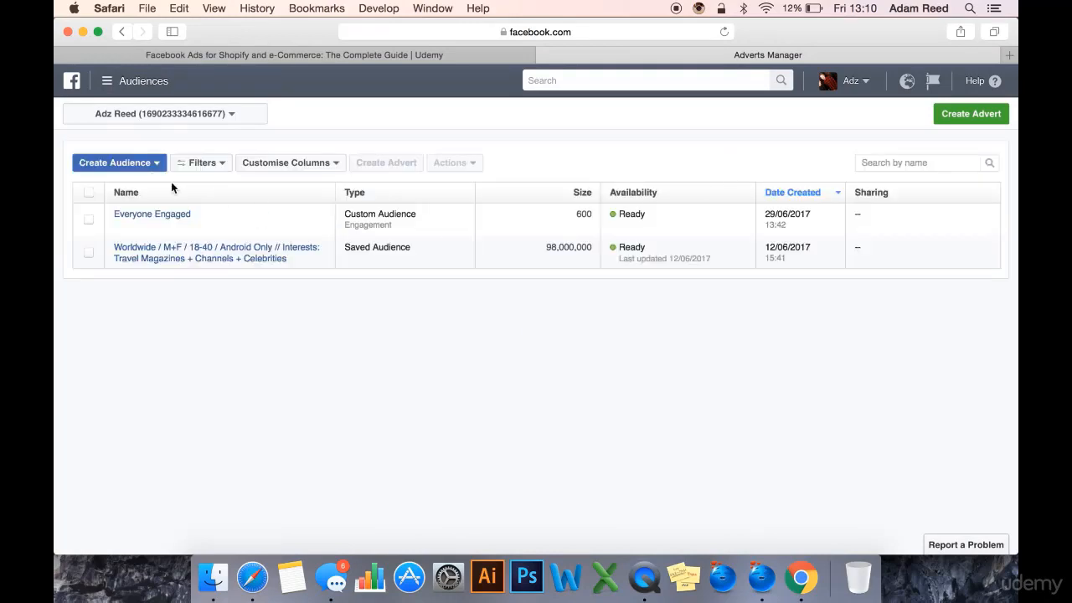
Step: Start a custom audience from Facebook video engagement, targeting people who have watched 75% of the video
{"action": "left_click", "coordinate": [118, 163]}
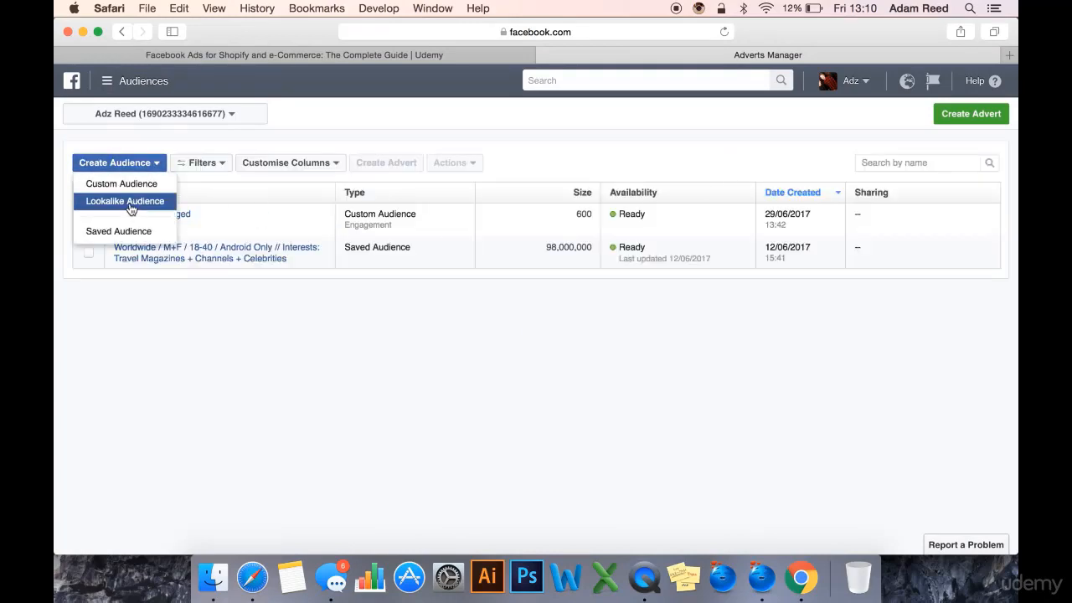
{"action": "left_click", "coordinate": [123, 185]}
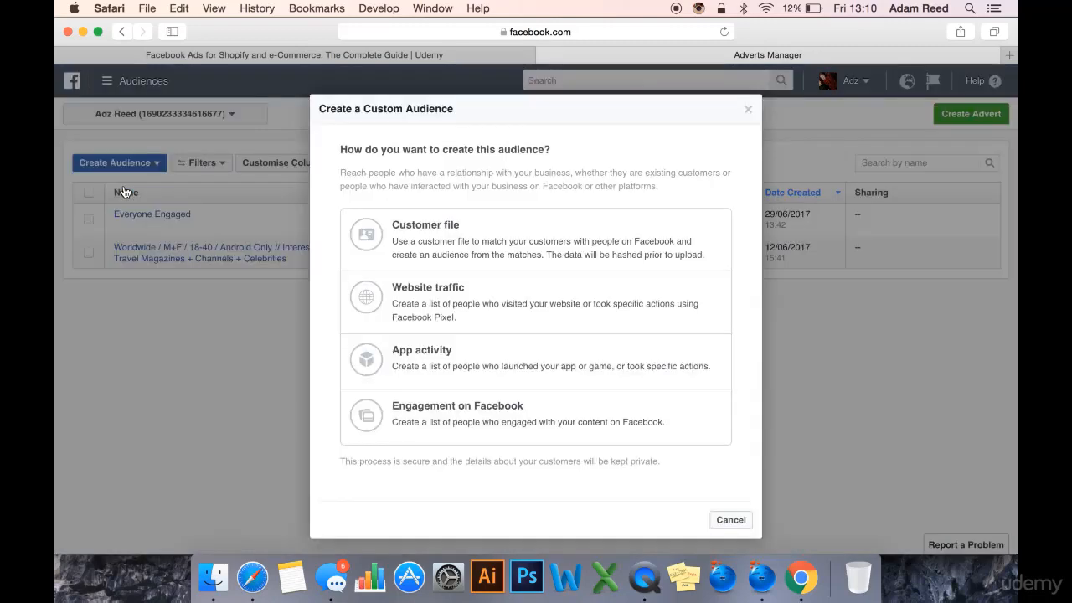
{"action": "left_click", "coordinate": [528, 419]}
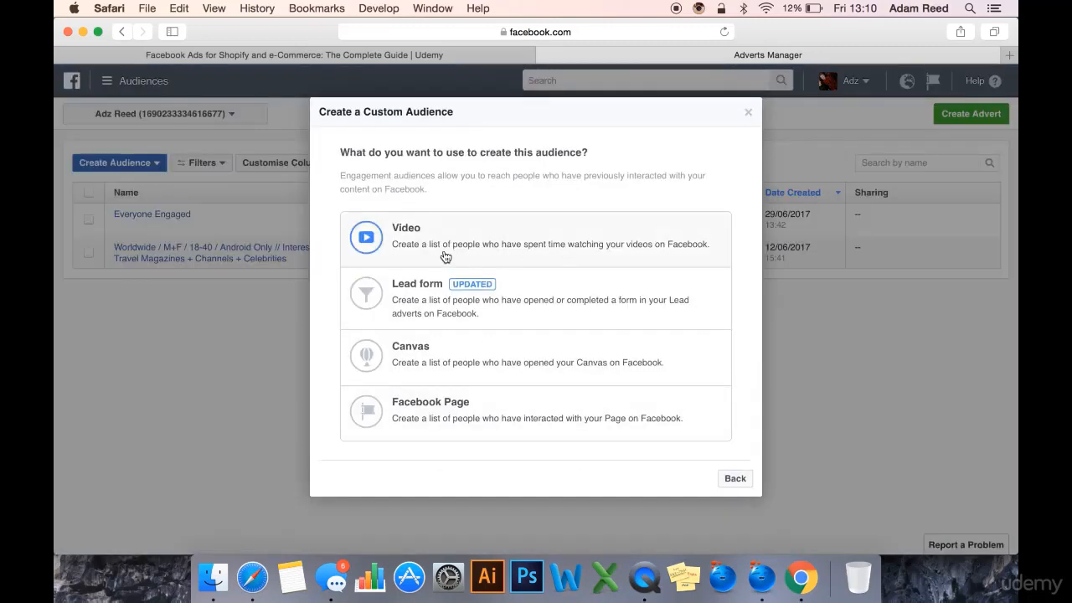
{"action": "left_click", "coordinate": [536, 242]}
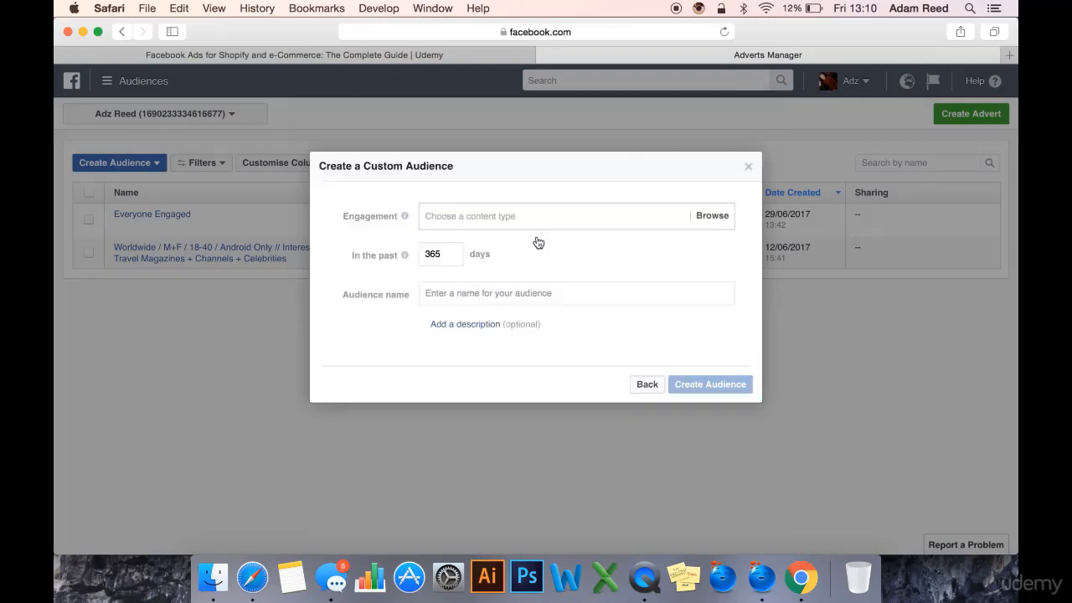
{"action": "left_click", "coordinate": [527, 218]}
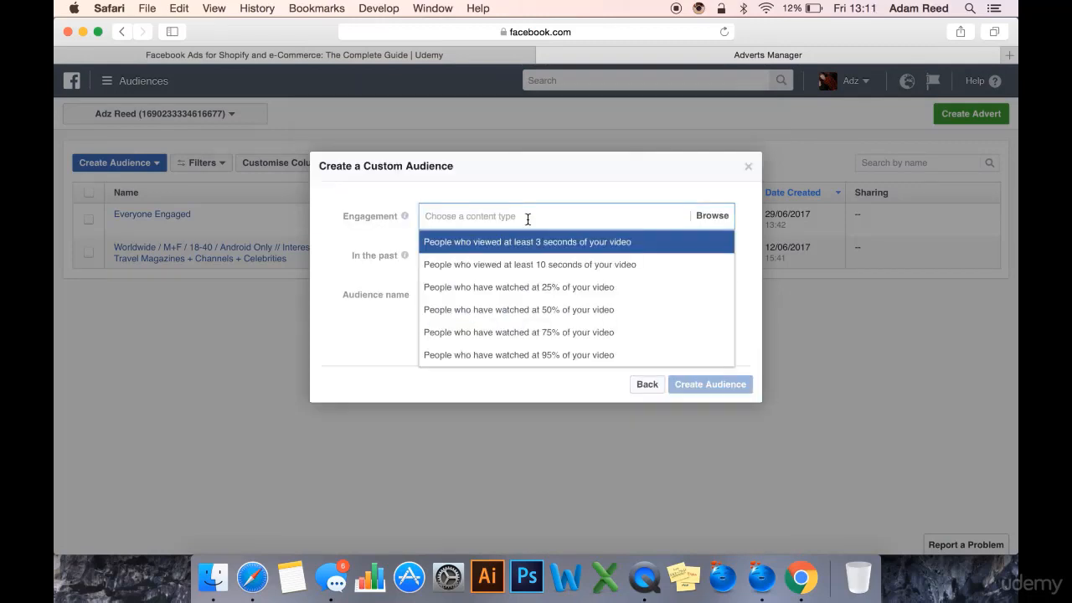
{"action": "scroll", "coordinate": [541, 287], "scroll_direction": "down", "scroll_amount": 1}
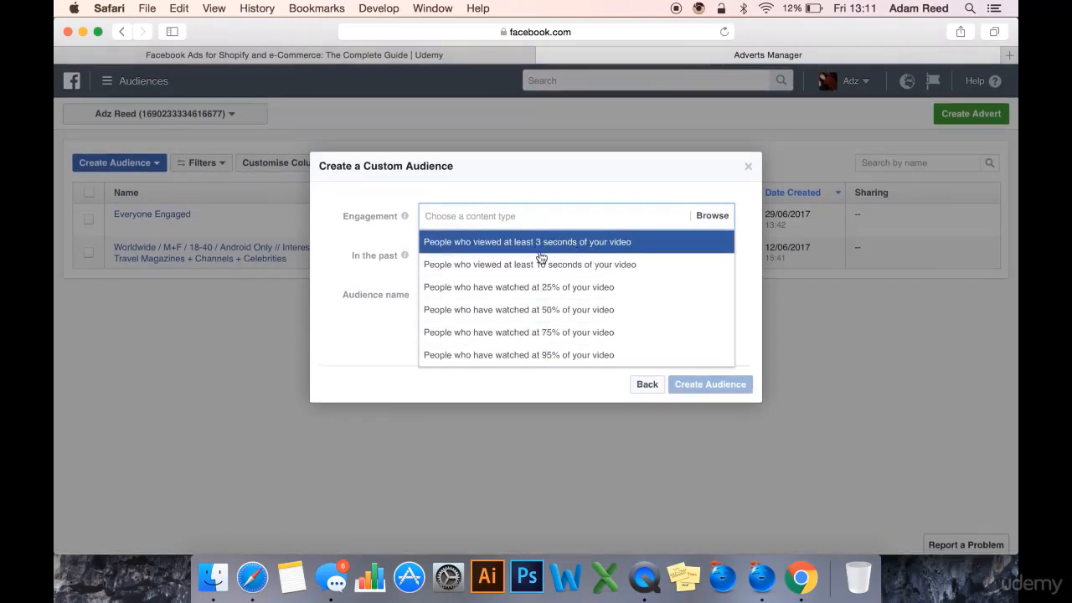
{"action": "left_click", "coordinate": [525, 336]}
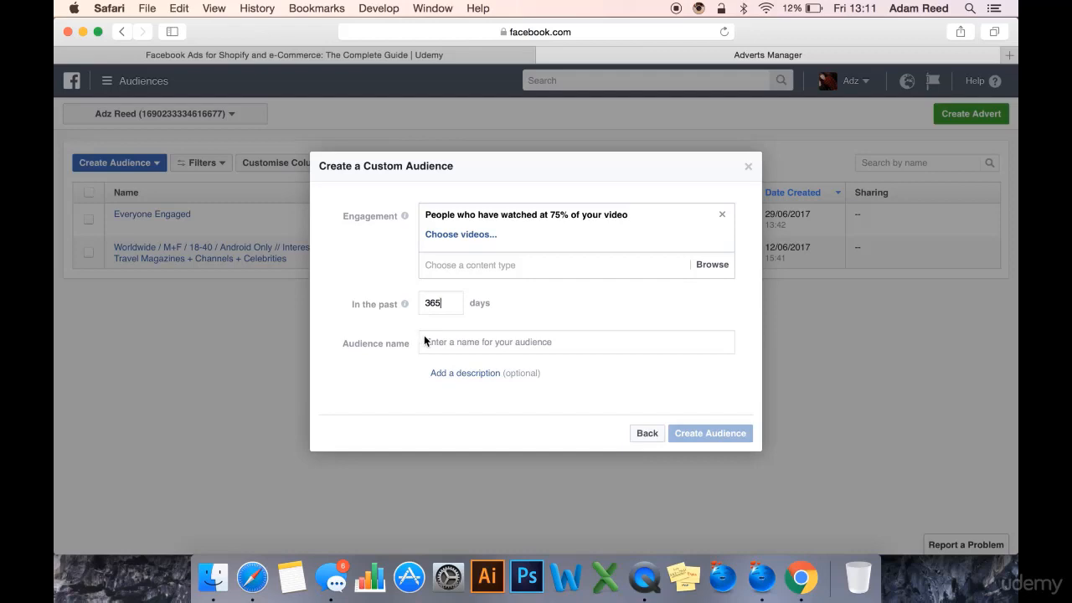
Step: Use the Mermaids are Awesome page's Best Selling Mermaid Tail Blanket and 0:14 Share if you LOVE Mermaids videos as the engagement source
{"action": "left_click", "coordinate": [486, 238]}
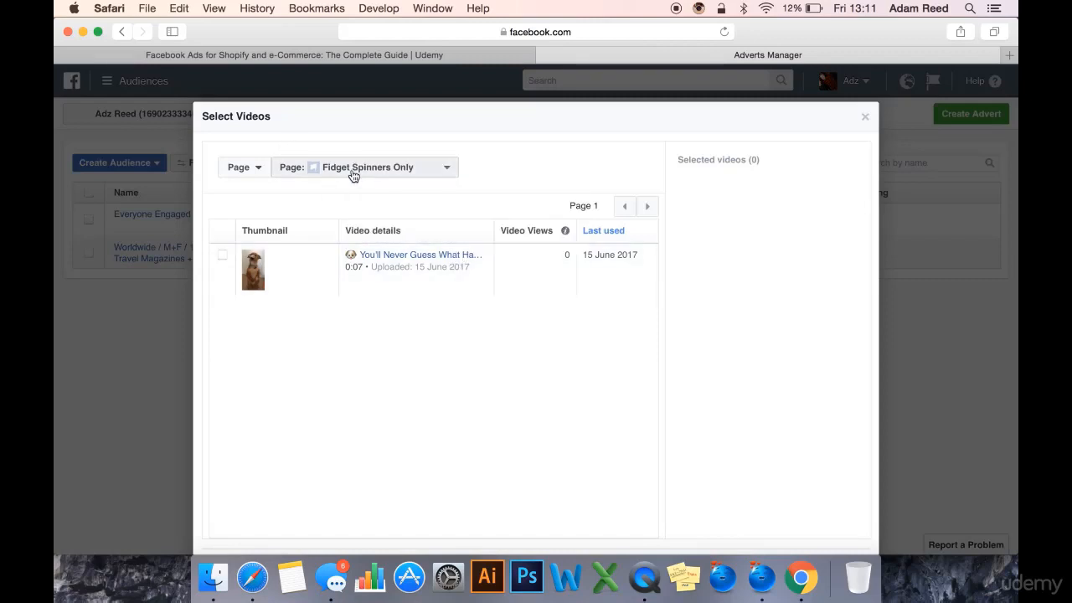
{"action": "left_click", "coordinate": [353, 174]}
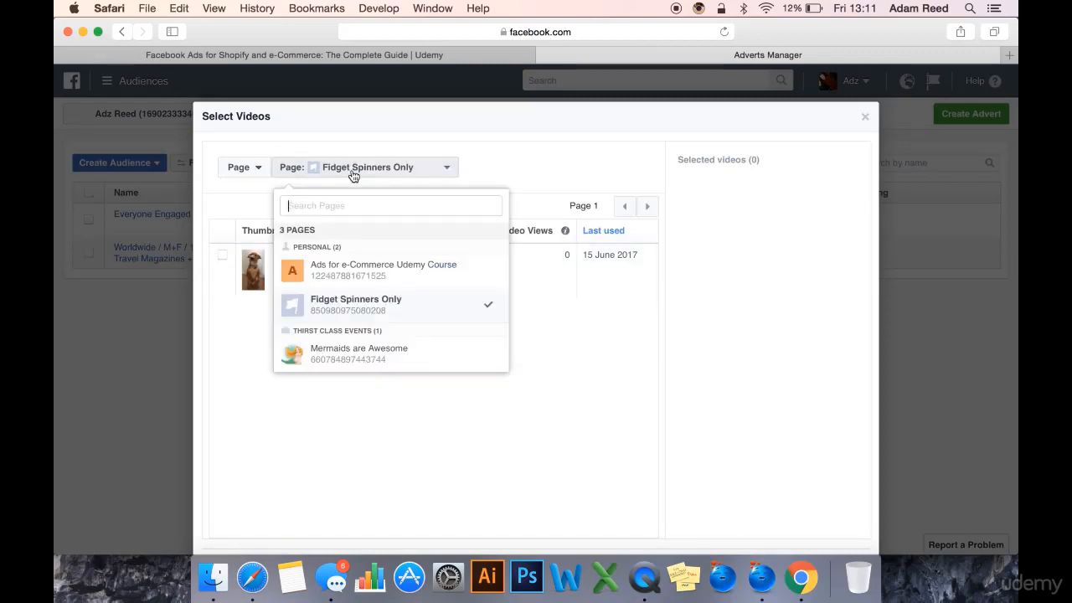
{"action": "left_click", "coordinate": [377, 360]}
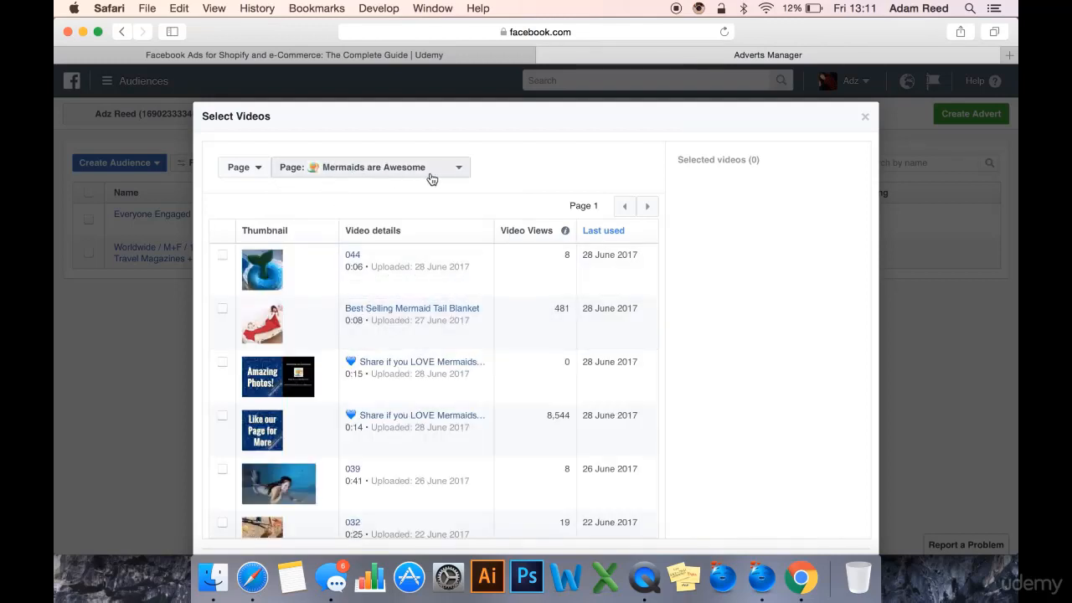
{"action": "left_click", "coordinate": [362, 168]}
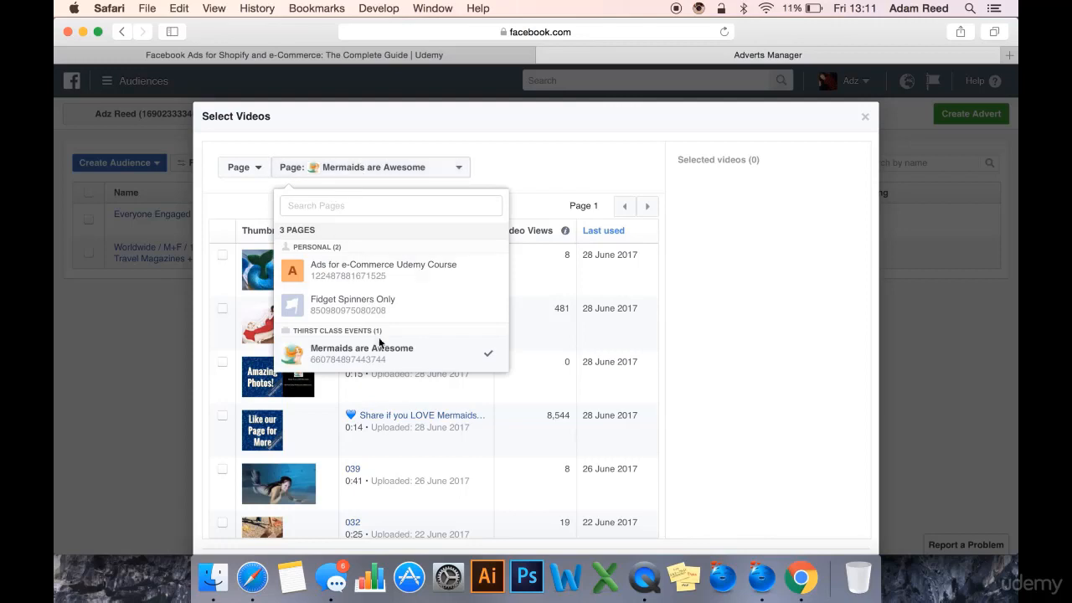
{"action": "left_click", "coordinate": [559, 174]}
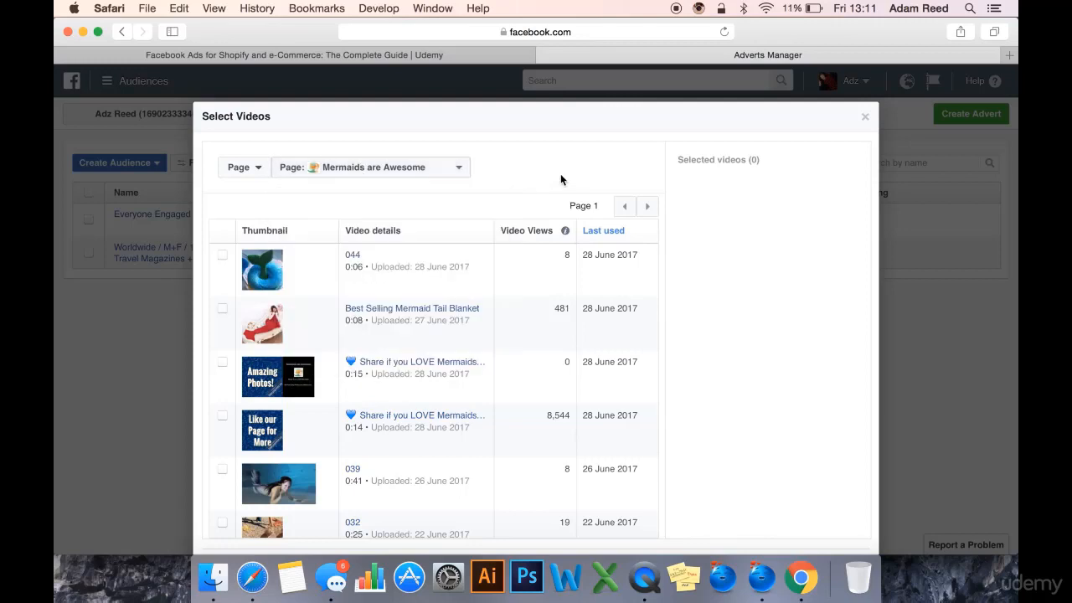
{"action": "scroll", "coordinate": [508, 363], "scroll_direction": "down", "scroll_amount": 2}
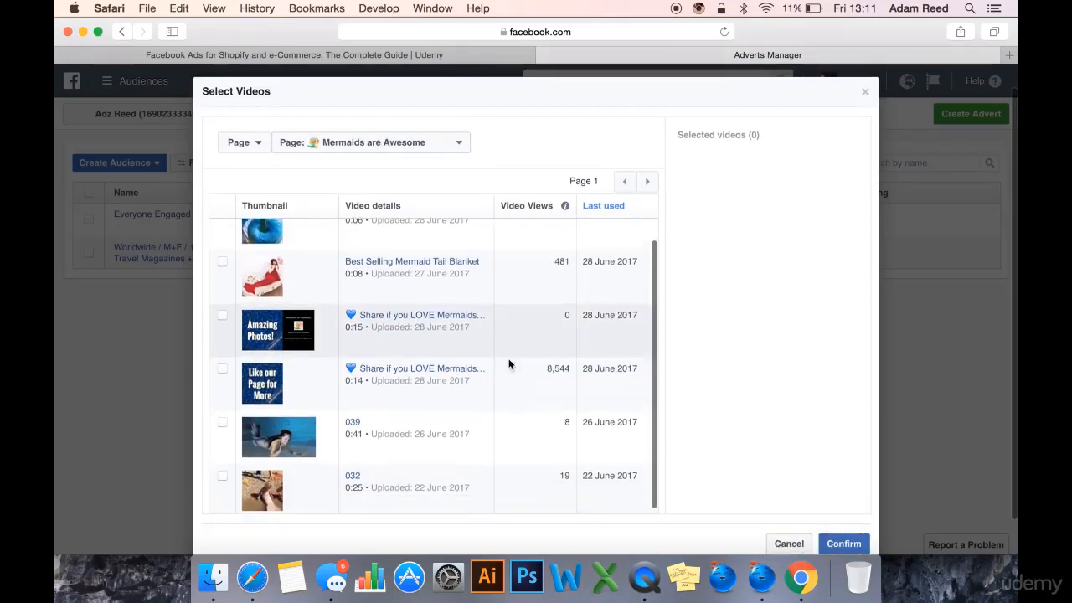
{"action": "scroll", "coordinate": [514, 335], "scroll_direction": "up", "scroll_amount": 1}
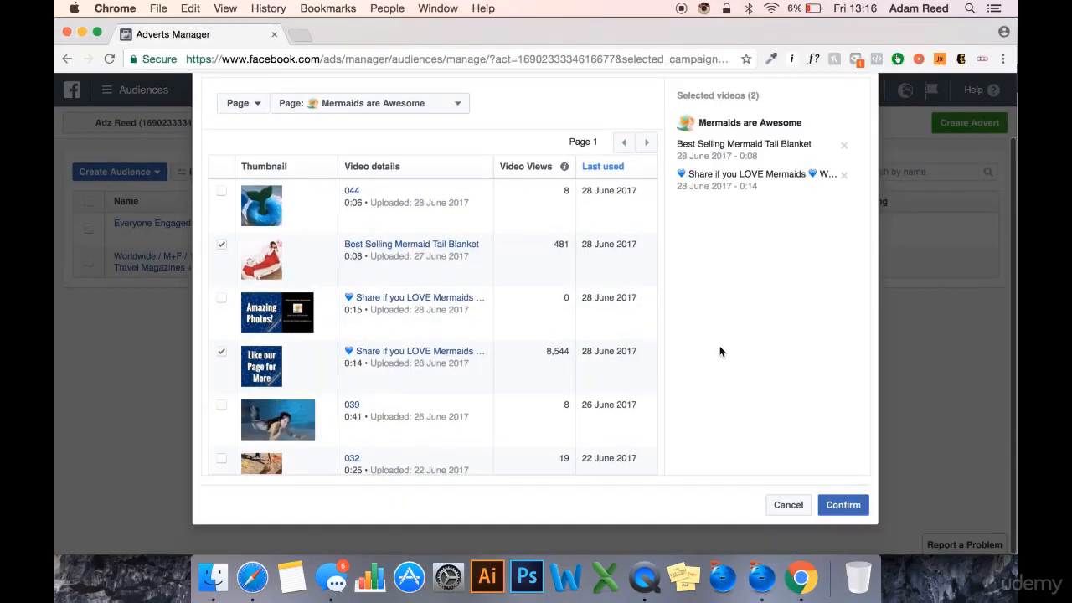
{"action": "left_click", "coordinate": [827, 503]}
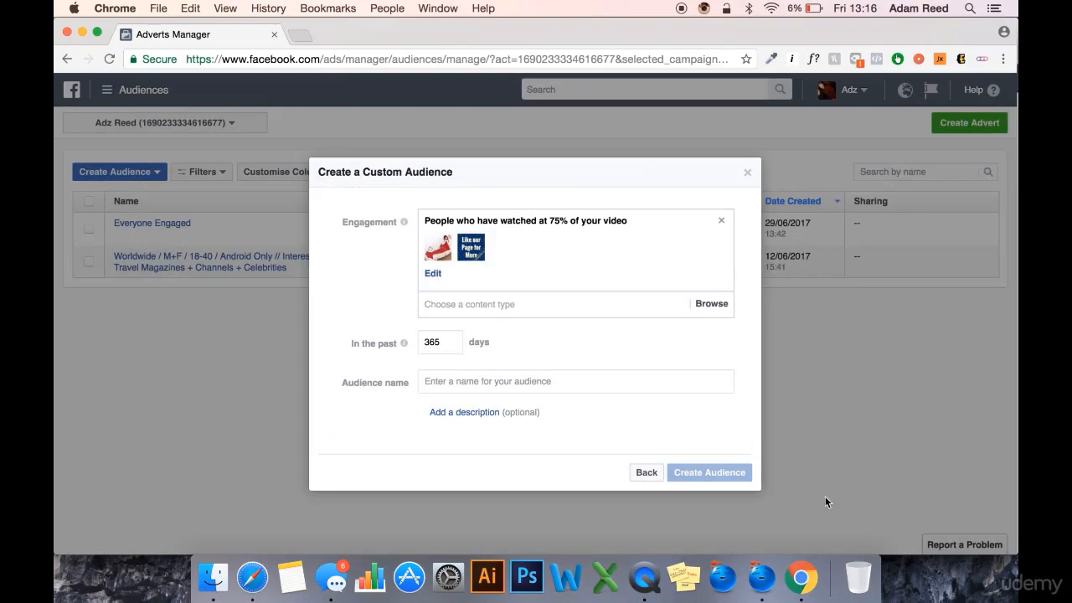
Step: Name the custom audience "75% Video Views", create it, and finish without making an advert or expanding the audience
{"action": "left_click", "coordinate": [501, 382]}
{"action": "type", "text": "75%"}
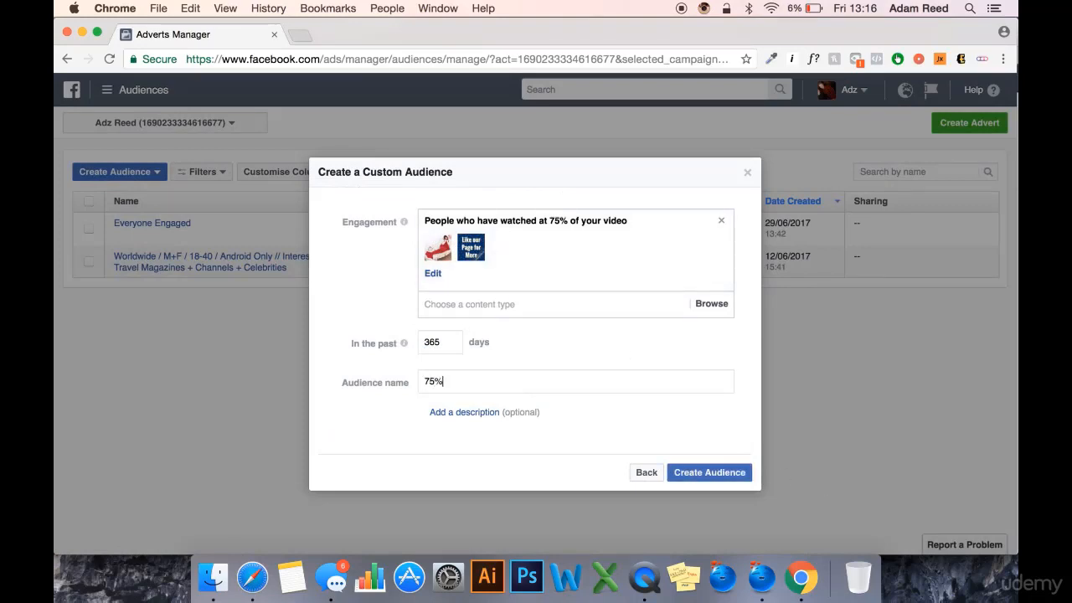
{"action": "type", "text": " Video Views"}
{"action": "left_click", "coordinate": [708, 474]}
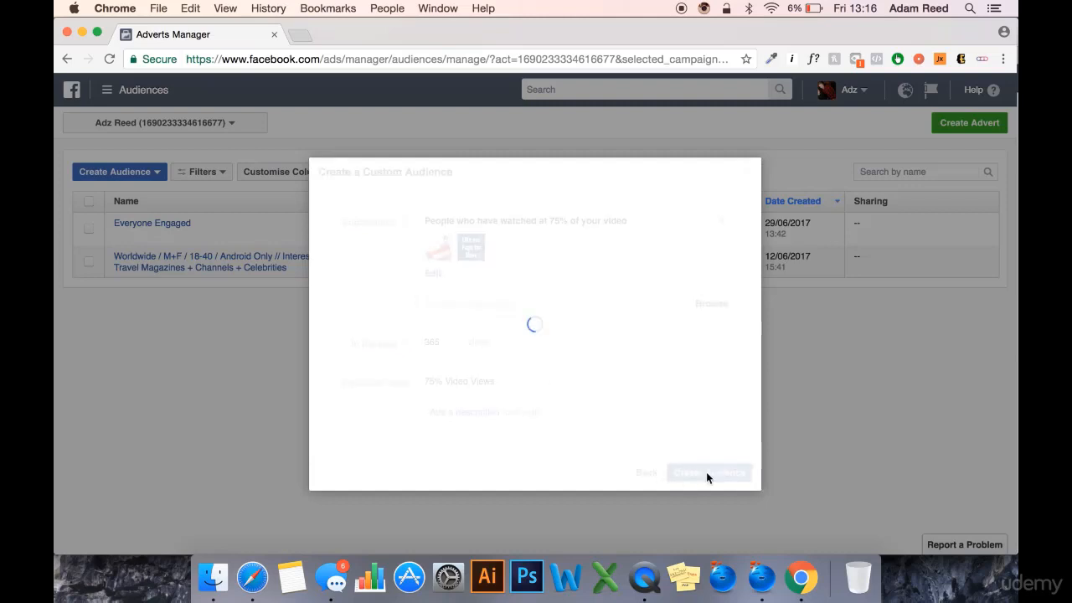
{"action": "left_click", "coordinate": [731, 362]}
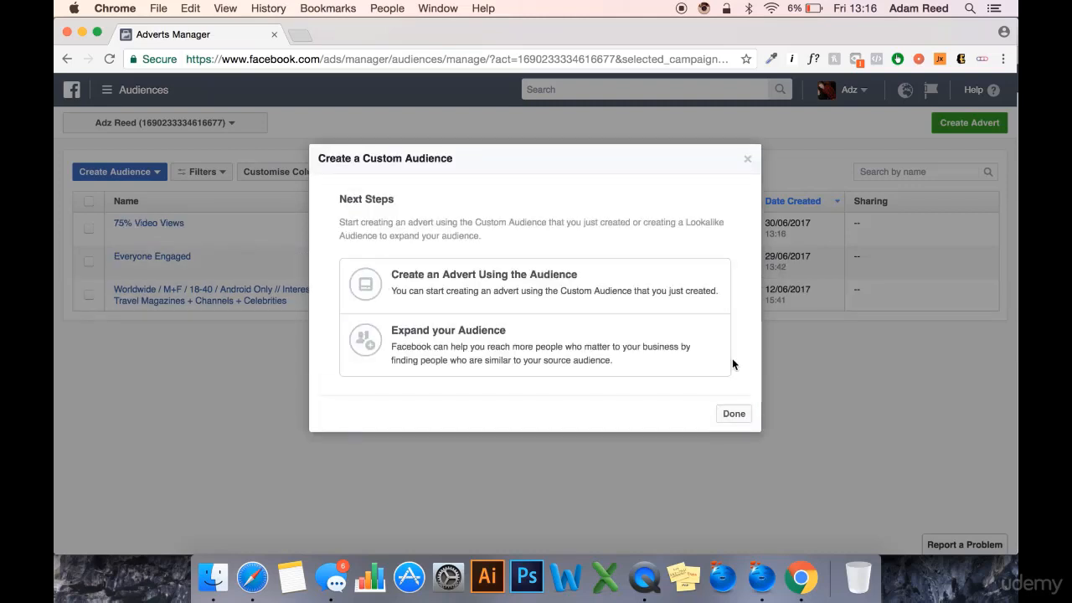
{"action": "left_click", "coordinate": [734, 415]}
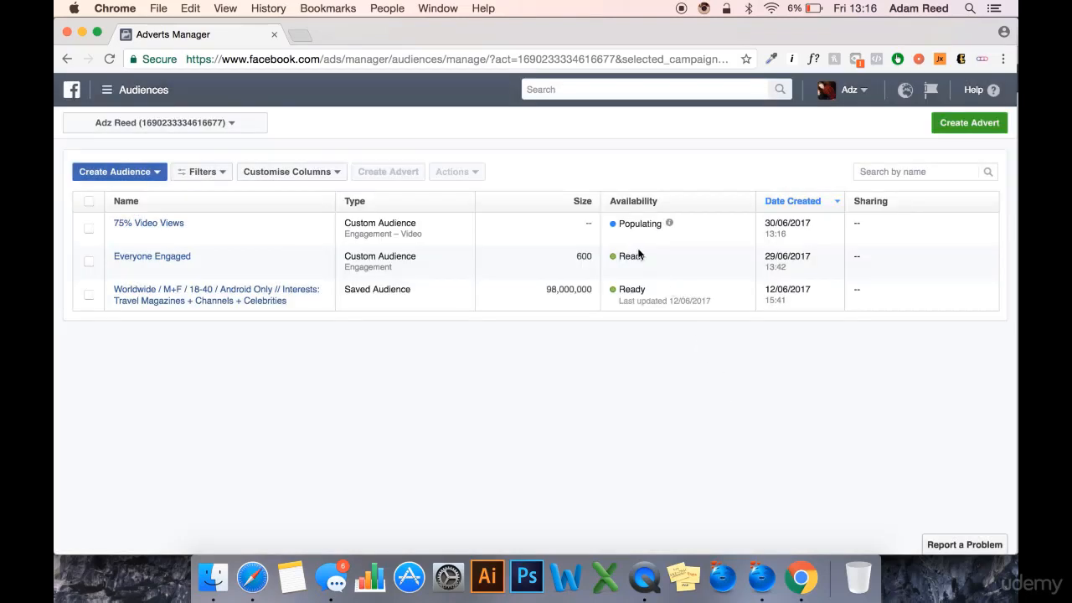
{"action": "mouse_move", "coordinate": [669, 222]}
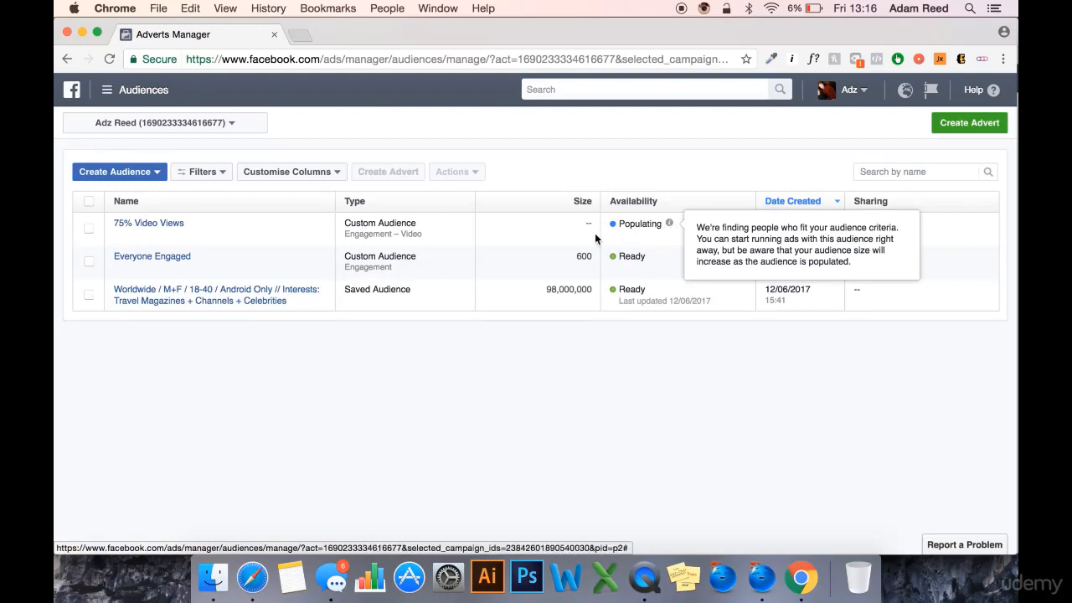
{"action": "left_click", "coordinate": [155, 174]}
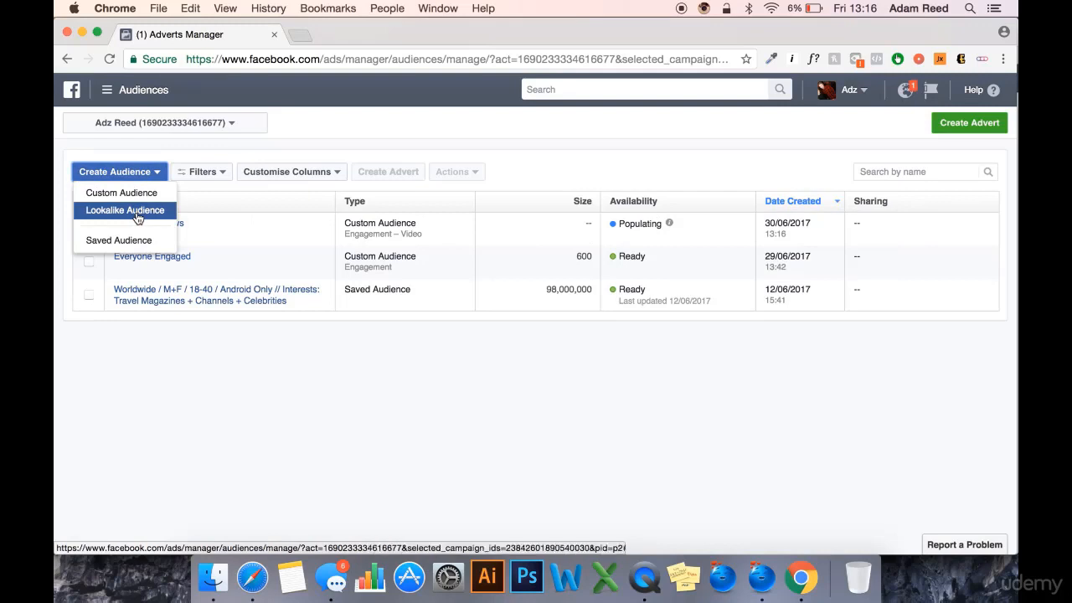
{"action": "left_click", "coordinate": [139, 211]}
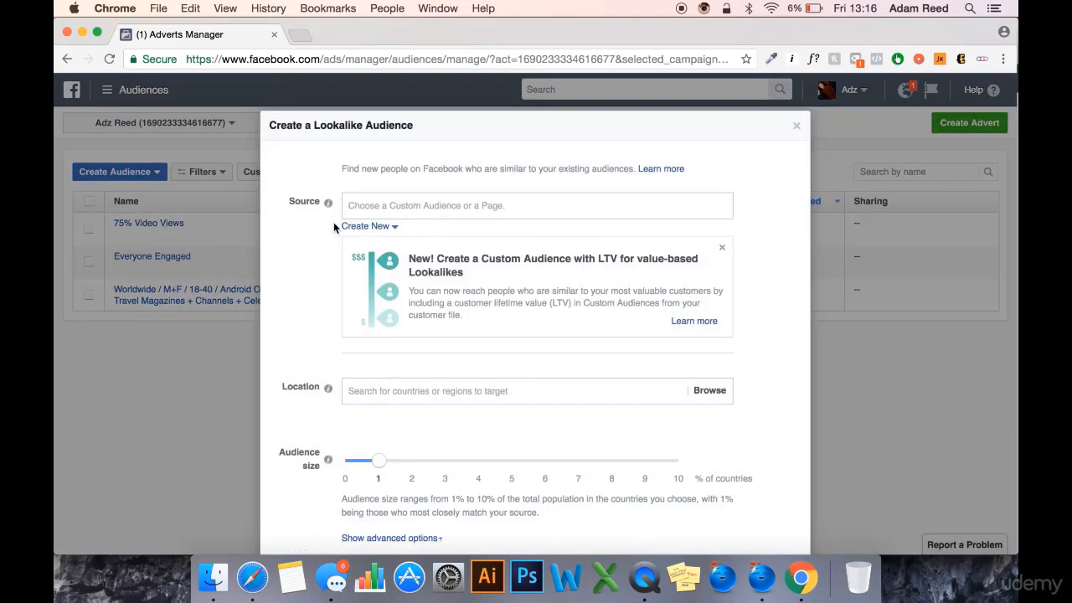
{"action": "scroll", "coordinate": [323, 352], "scroll_direction": "down", "scroll_amount": 3}
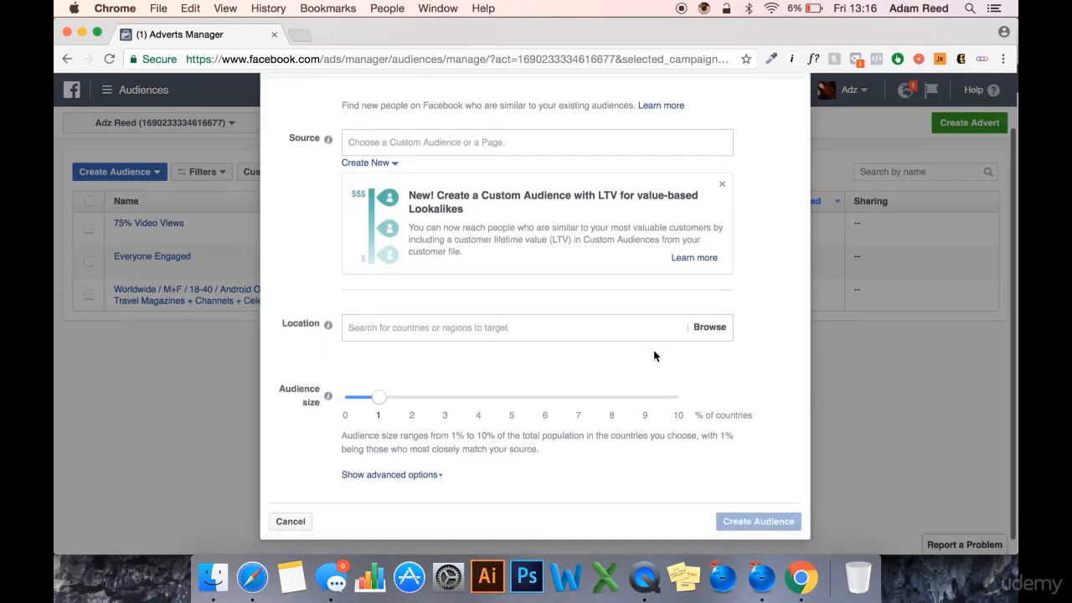
{"action": "scroll", "coordinate": [754, 272], "scroll_direction": "up", "scroll_amount": 3}
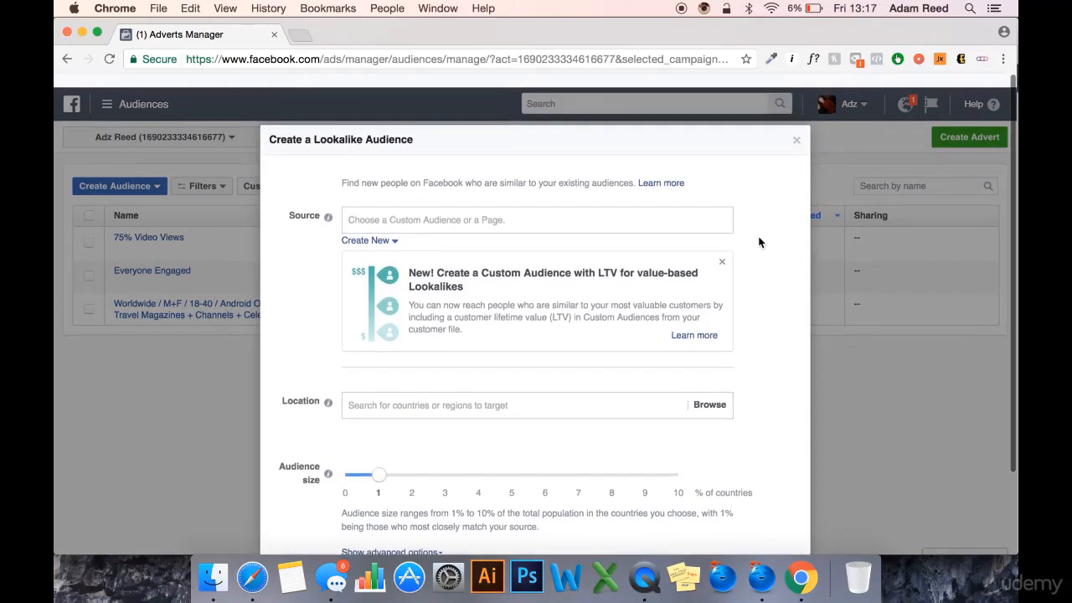
{"action": "left_click", "coordinate": [798, 128]}
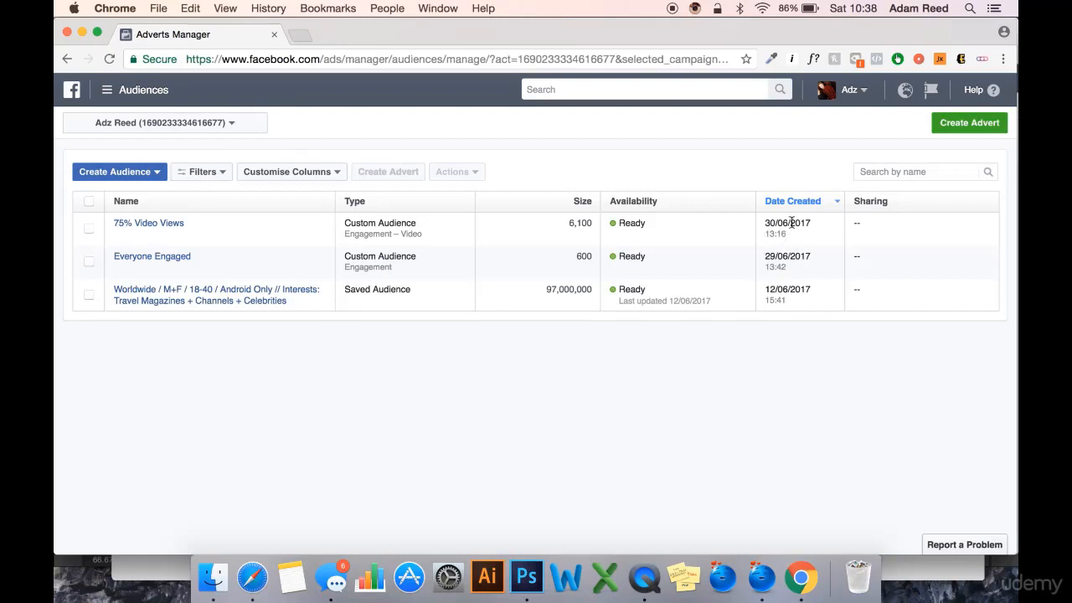
Step: Check the availability, engagement type and size of the 75% Video Views custom audience
{"action": "left_click", "coordinate": [857, 9]}
{"action": "left_click", "coordinate": [753, 171]}
{"action": "left_click_drag", "start_coordinate": [645, 223], "coordinate": [616, 224]}
{"action": "left_click", "coordinate": [625, 233]}
{"action": "left_click_drag", "start_coordinate": [426, 232], "coordinate": [345, 235]}
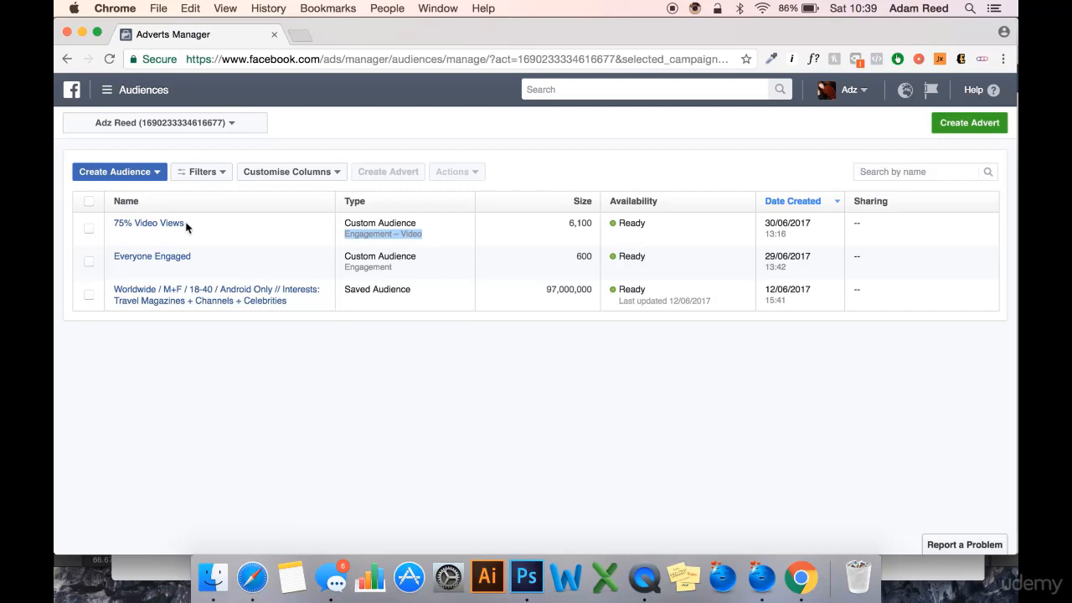
{"action": "mouse_move", "coordinate": [175, 226]}
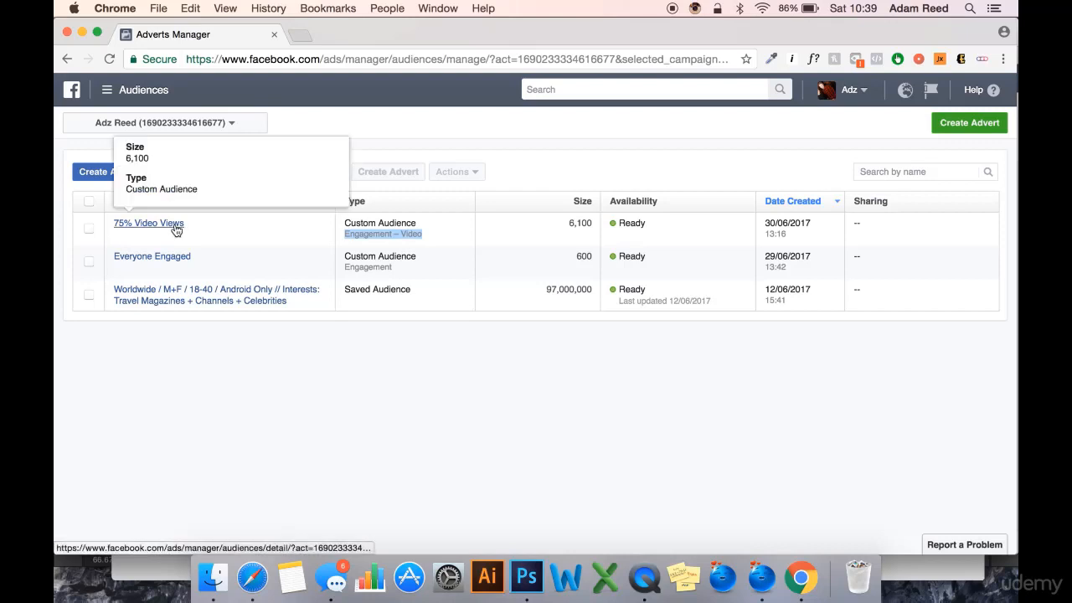
{"action": "left_click", "coordinate": [417, 225]}
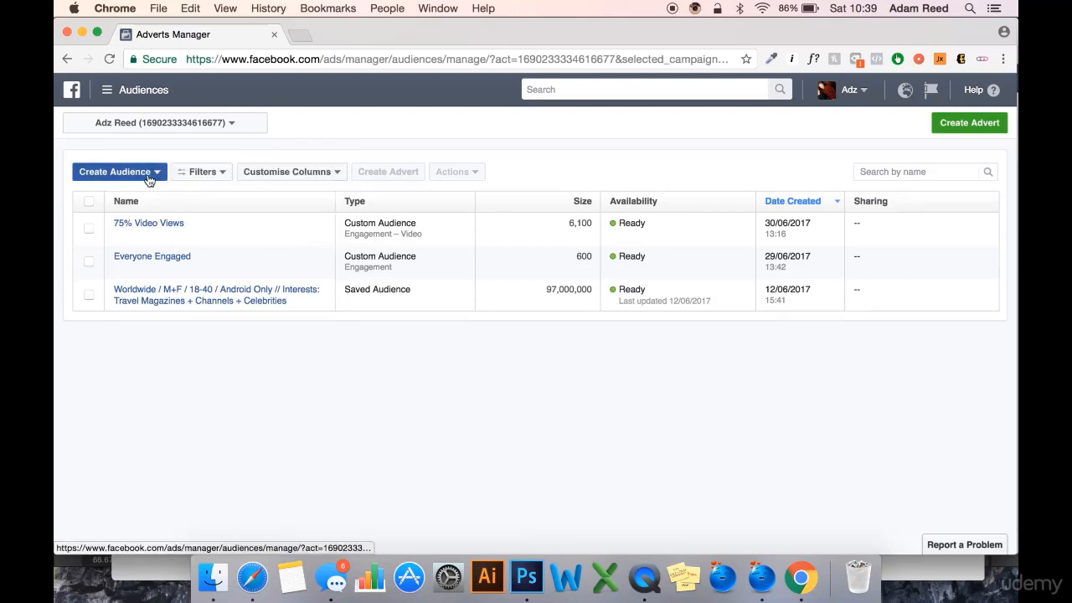
Step: Start a lookalike audience from the 75% Video Views custom audience, with the United States as its location
{"action": "left_click", "coordinate": [149, 177]}
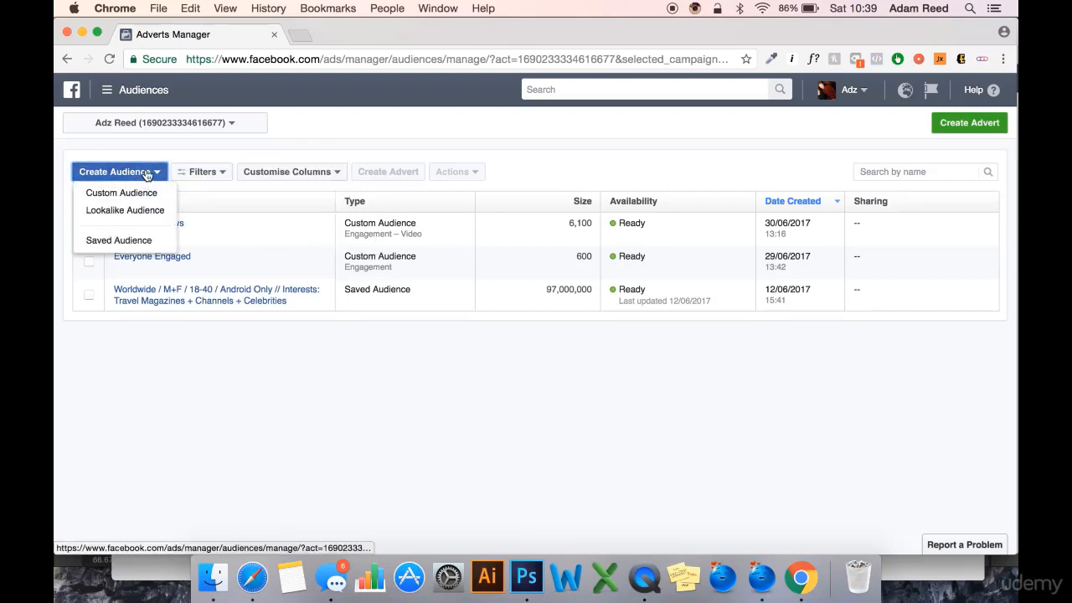
{"action": "left_click", "coordinate": [377, 235]}
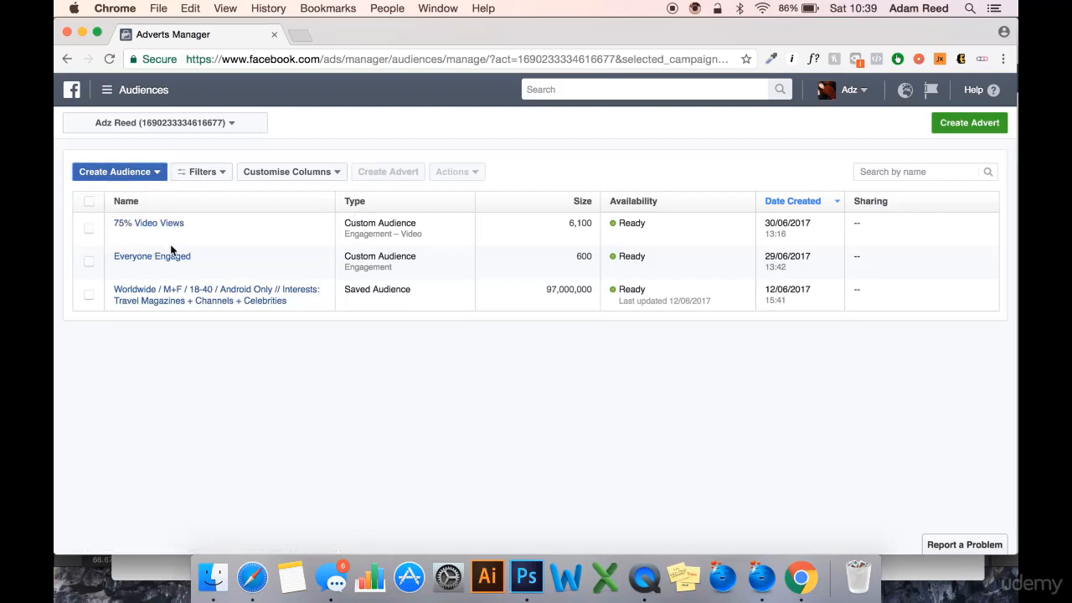
{"action": "left_click", "coordinate": [90, 233]}
{"action": "left_click", "coordinate": [470, 177]}
{"action": "left_click", "coordinate": [475, 193]}
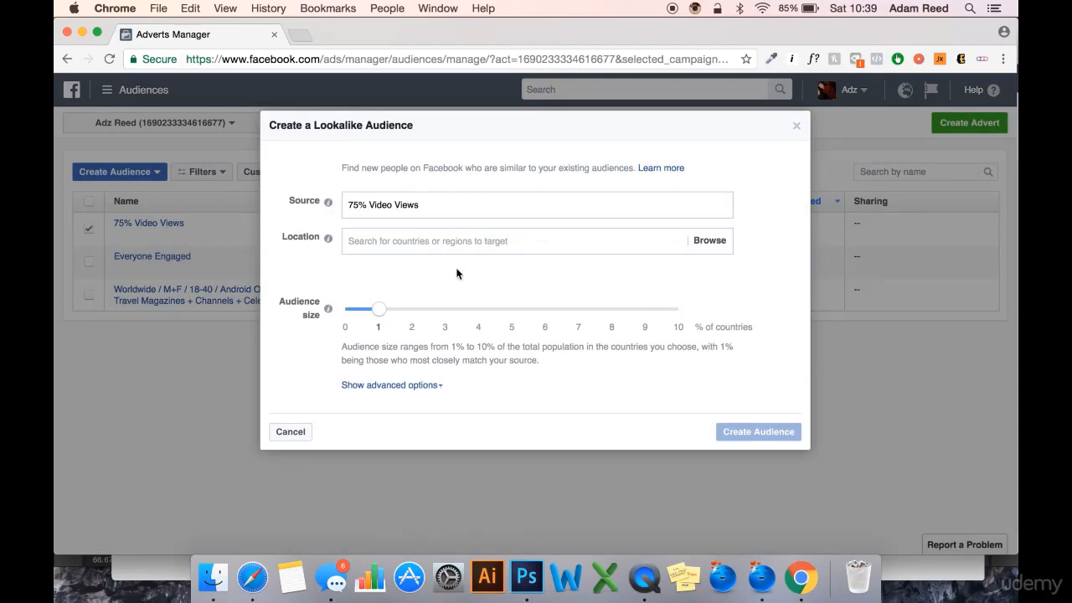
{"action": "left_click", "coordinate": [465, 241]}
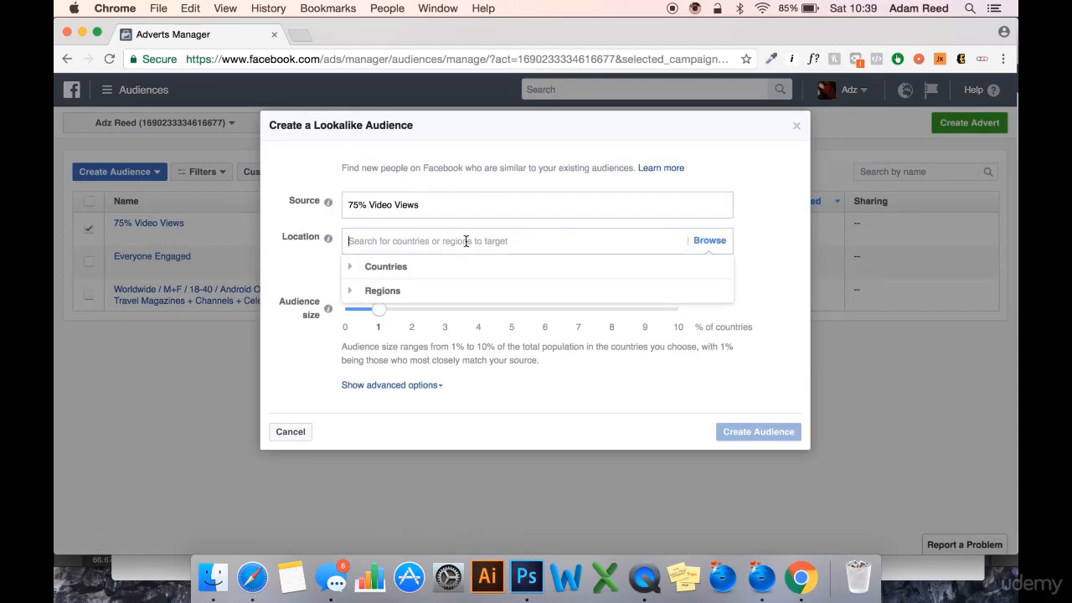
{"action": "type", "text": "united states"}
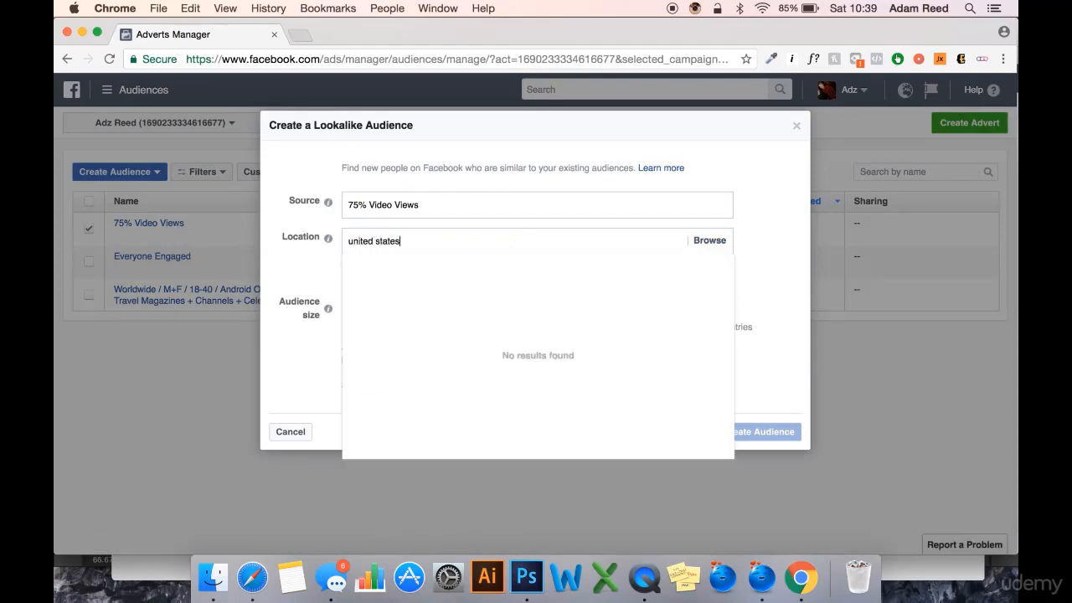
{"action": "left_click", "coordinate": [460, 276]}
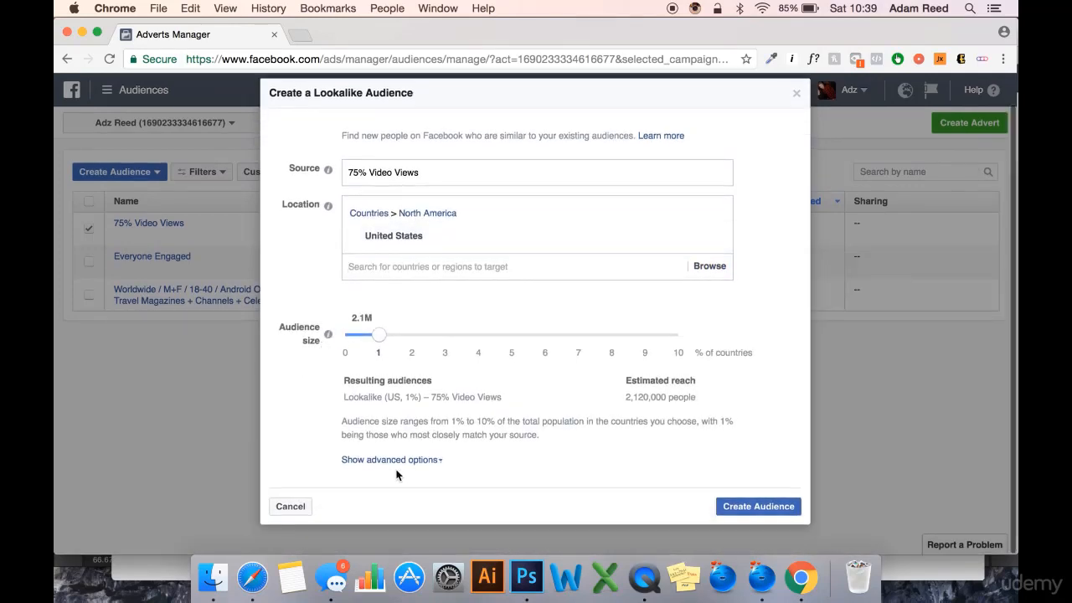
Step: Split the lookalike into five audiences in consecutive 1% tiers from 0% to 5%, and create them
{"action": "left_click", "coordinate": [401, 462]}
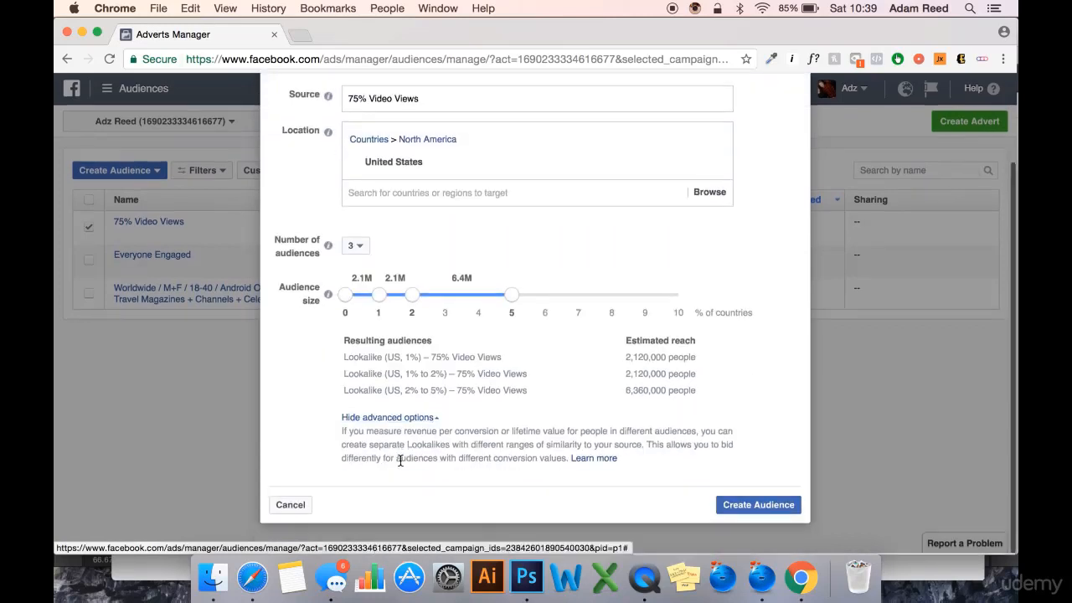
{"action": "left_click", "coordinate": [355, 249]}
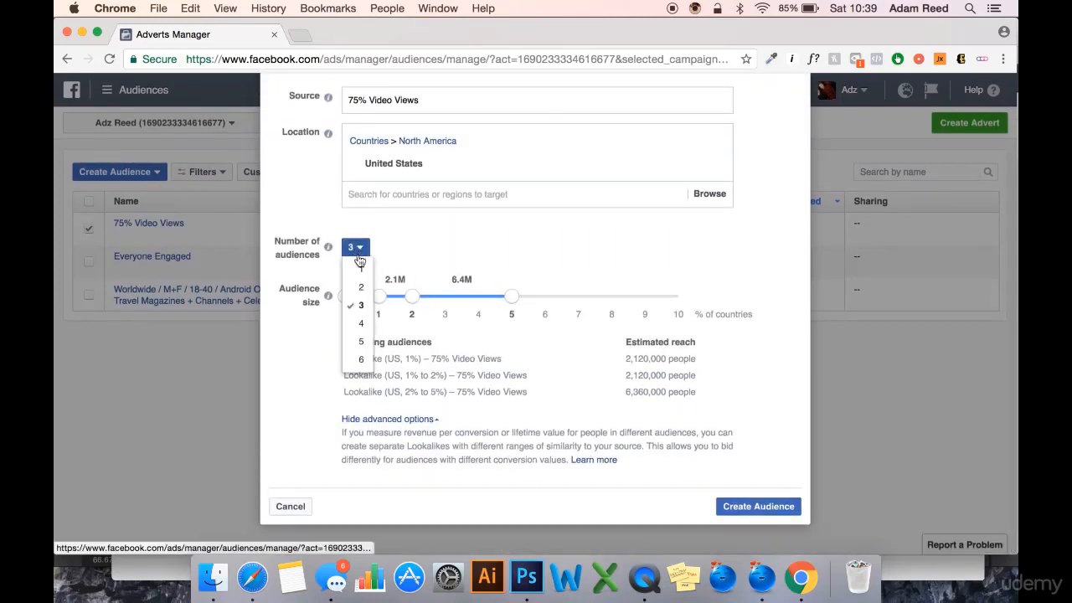
{"action": "left_click", "coordinate": [363, 344]}
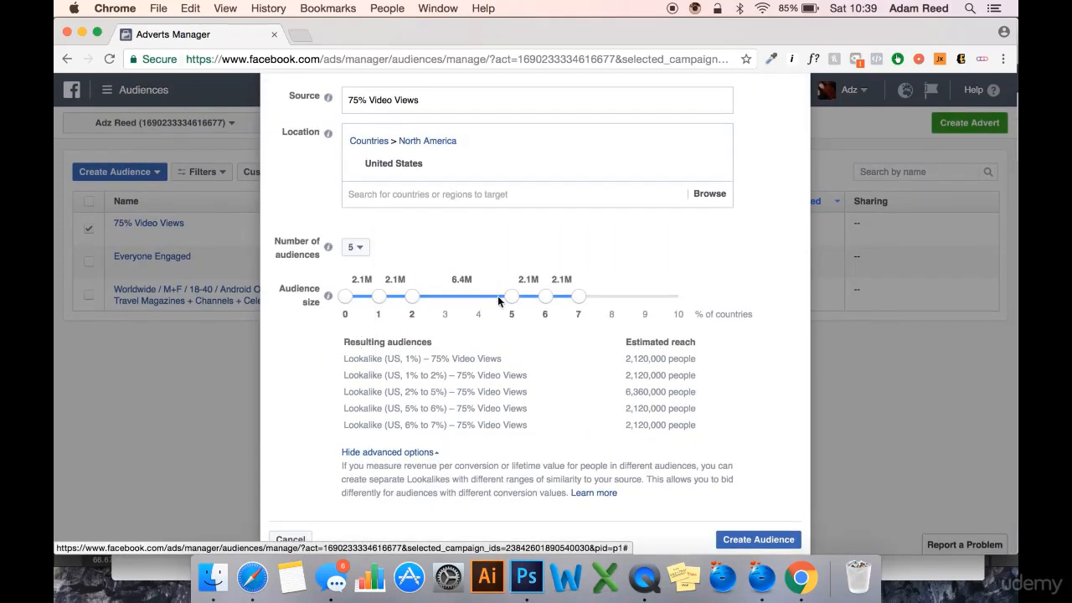
{"action": "left_click_drag", "start_coordinate": [512, 296], "coordinate": [445, 297]}
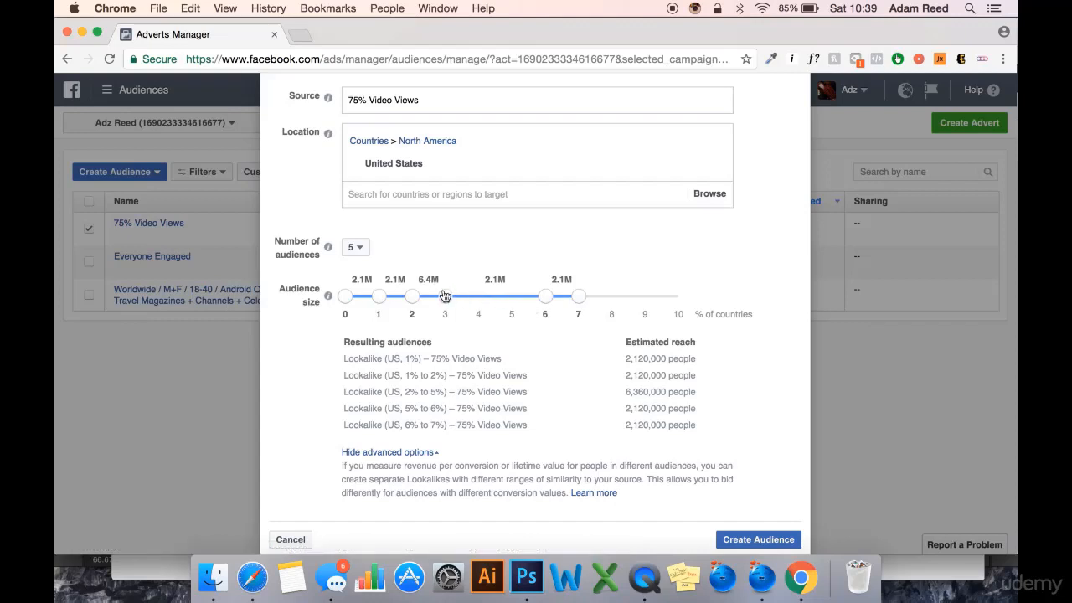
{"action": "left_click_drag", "start_coordinate": [560, 297], "coordinate": [491, 297]}
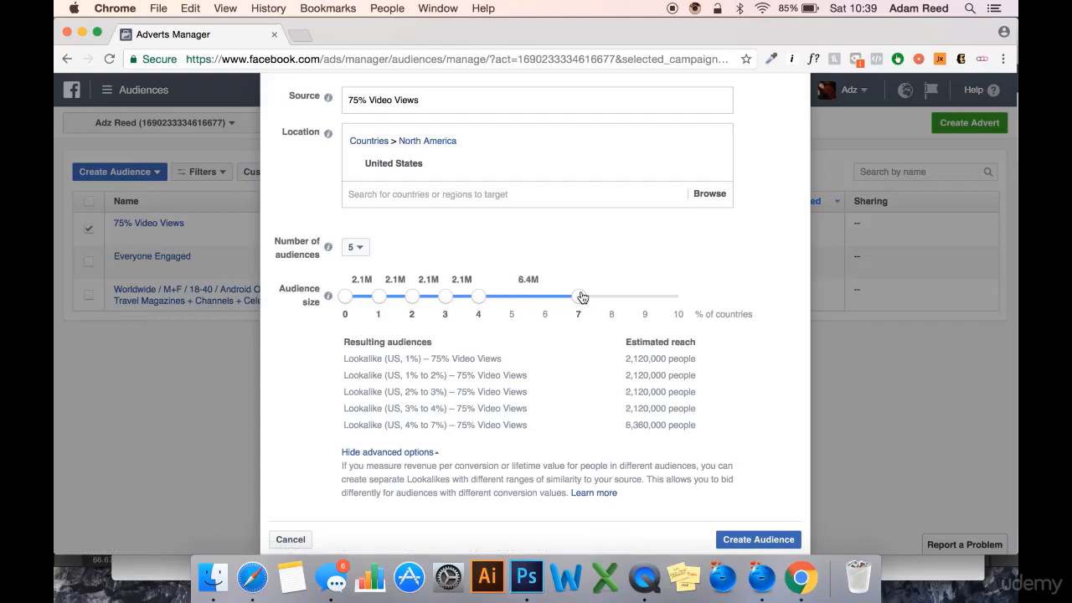
{"action": "left_click_drag", "start_coordinate": [579, 297], "coordinate": [512, 296]}
{"action": "scroll", "coordinate": [579, 393], "scroll_direction": "down", "scroll_amount": 1}
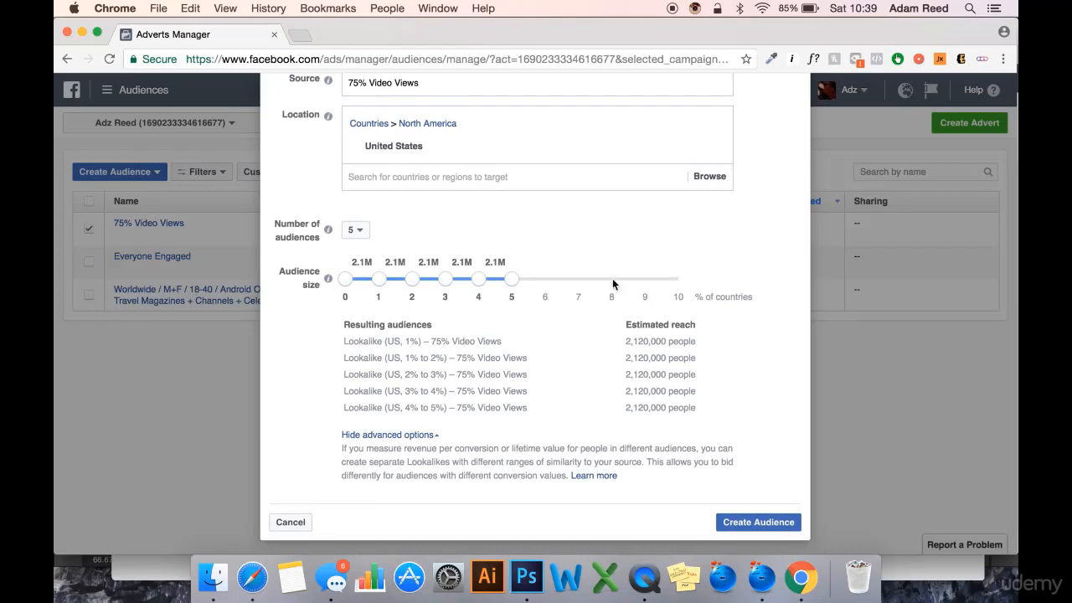
{"action": "scroll", "coordinate": [614, 282], "scroll_direction": "up", "scroll_amount": 3}
{"action": "scroll", "coordinate": [614, 282], "scroll_direction": "down", "scroll_amount": 3}
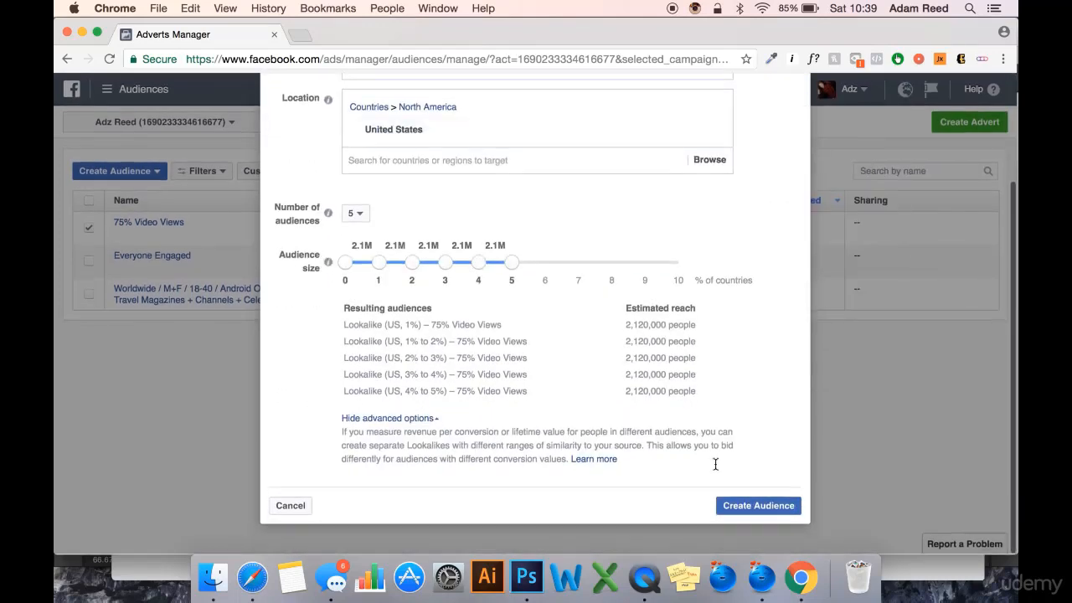
{"action": "left_click", "coordinate": [756, 507]}
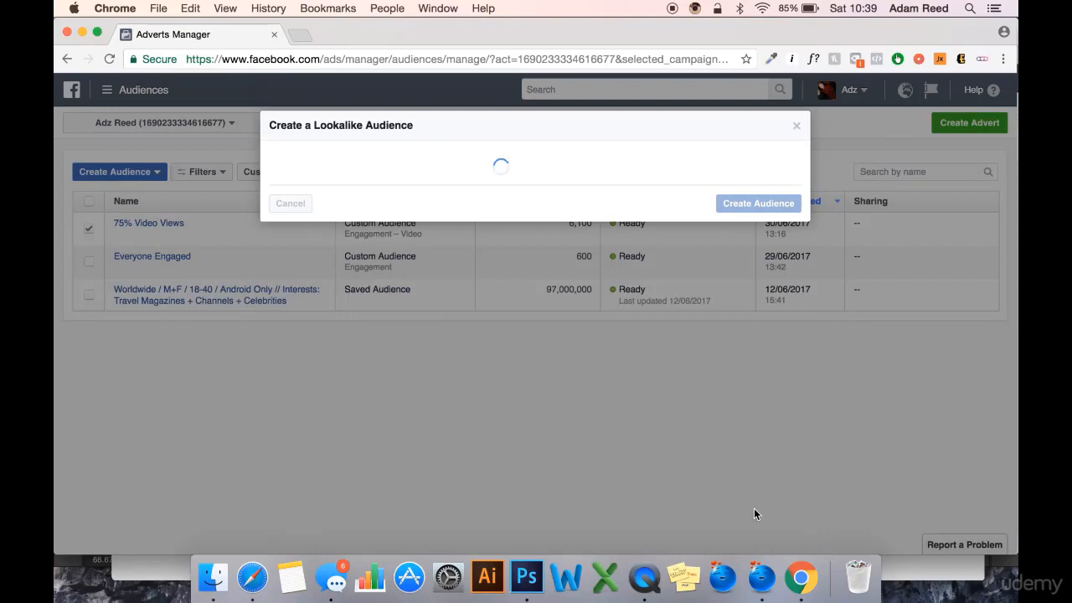